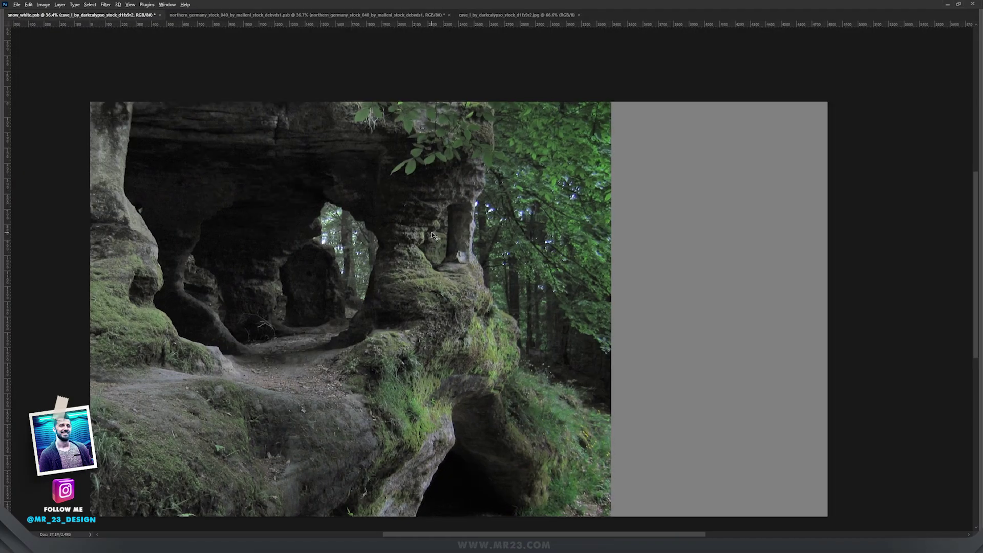
# Open the tree smart object and turn its mask on to hide the background.
pyautogui.scroll(1, 432, 236)
pyautogui.moveTo(414, 232); pyautogui.dragTo(430, 223)
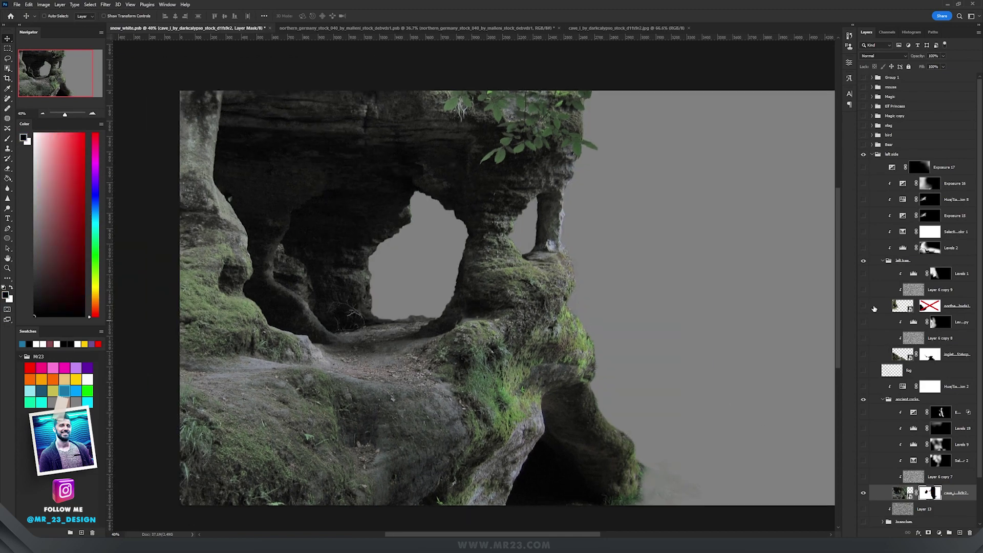
pyautogui.doubleClick(895, 308)
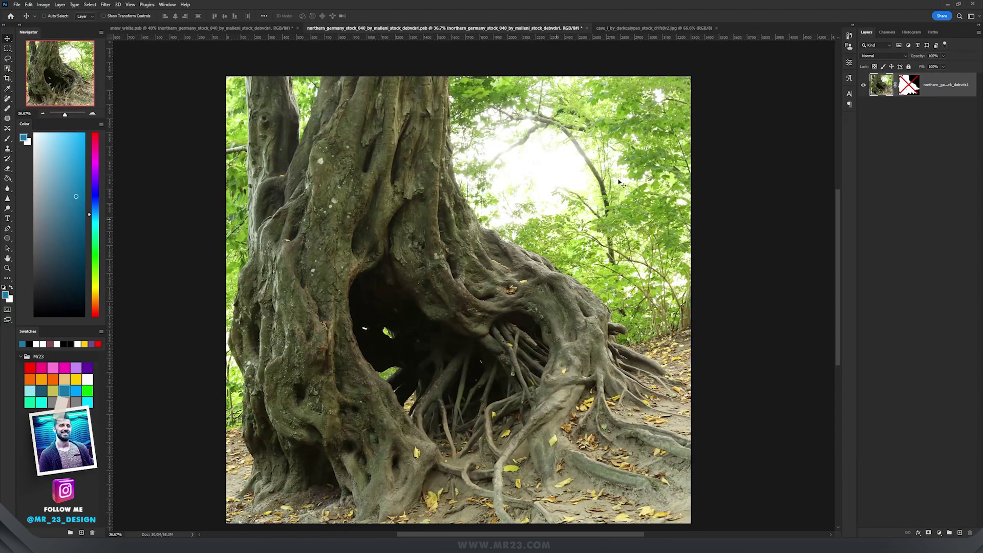
pyautogui.keyDown('shift'); pyautogui.click(909, 85); pyautogui.keyUp('shift')
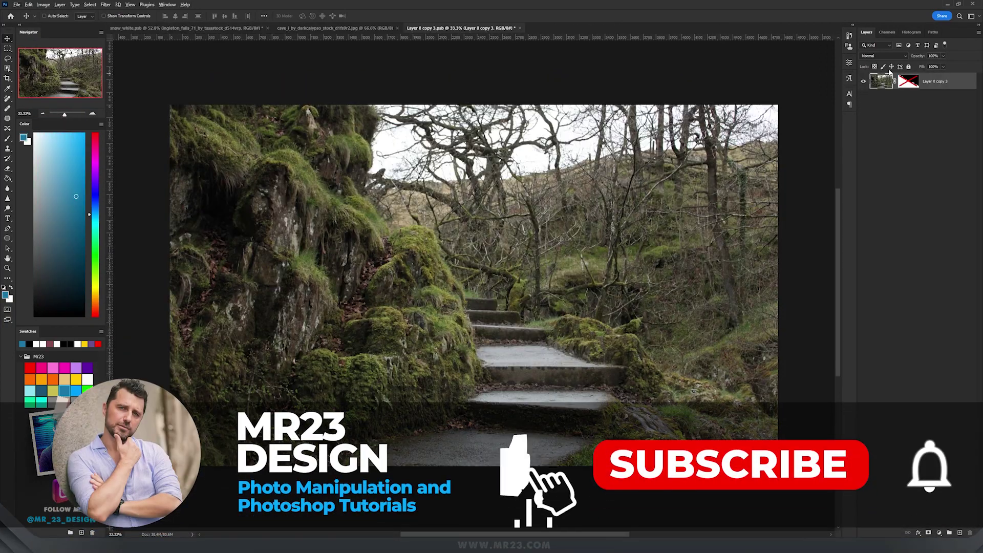
# Re-enable the stairs mask, then move the rocks and steps under the cave arch in the composite.
pyautogui.keyDown('shift'); pyautogui.click(909, 82); pyautogui.keyUp('shift')
pyautogui.scroll(2, 573, 383)
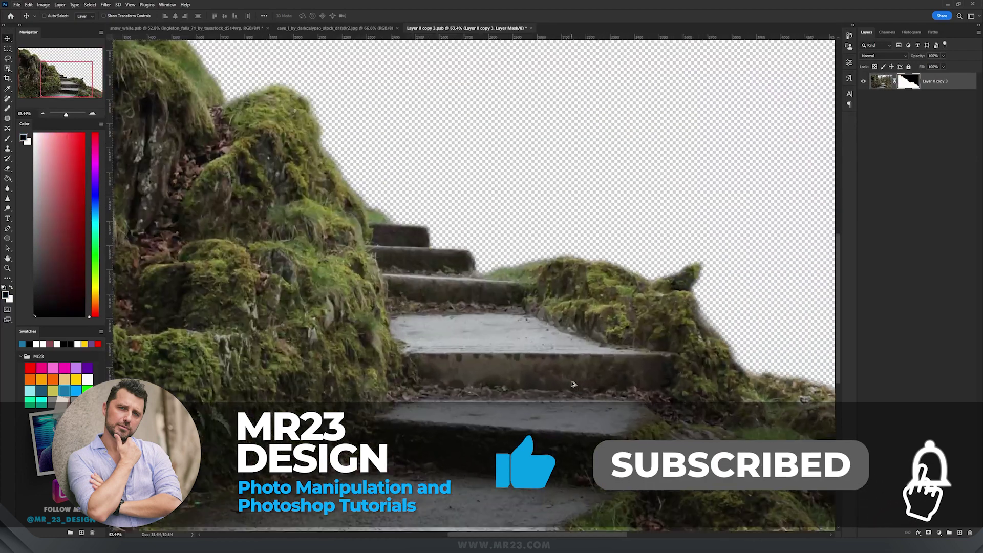
pyautogui.moveTo(338, 231); pyautogui.dragTo(449, 256)
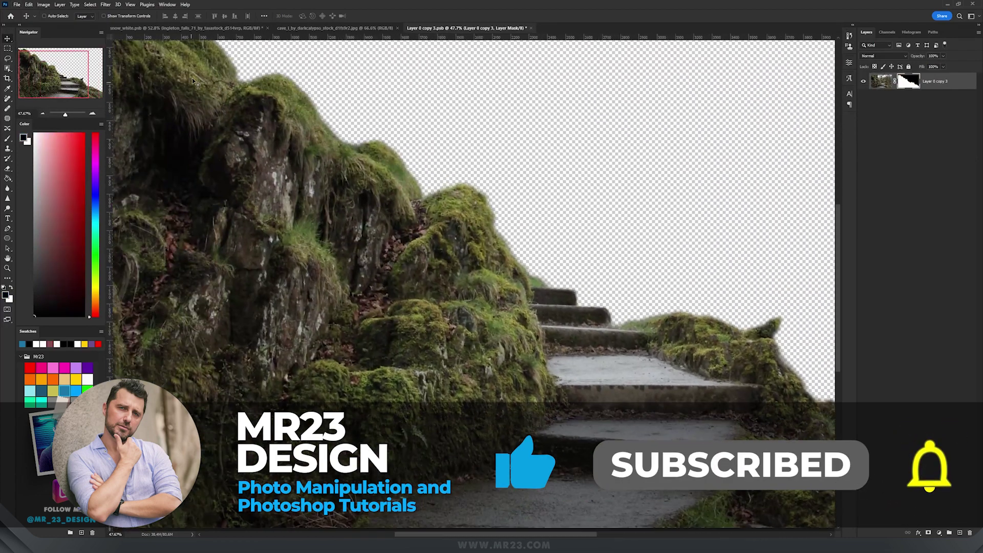
pyautogui.click(195, 27)
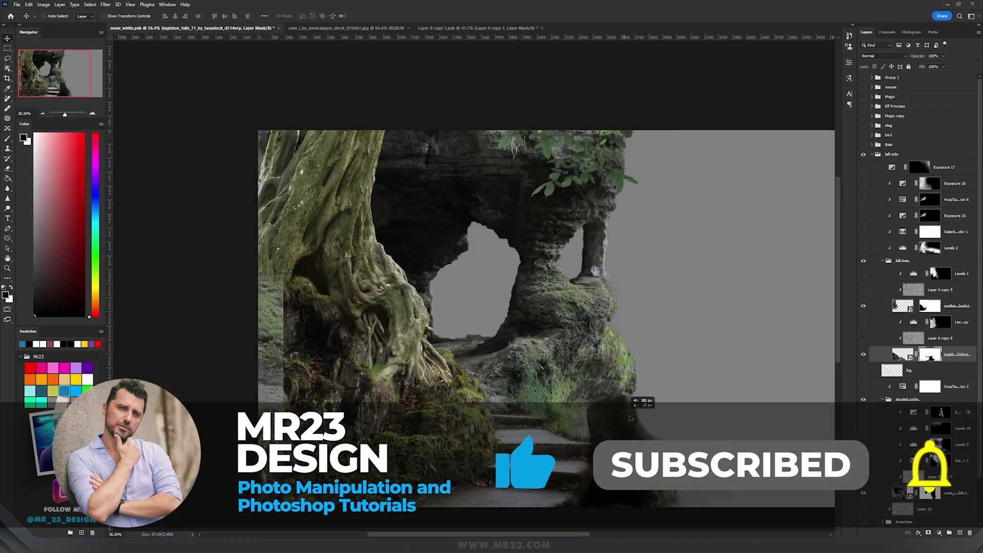
pyautogui.moveTo(635, 410); pyautogui.dragTo(594, 419)
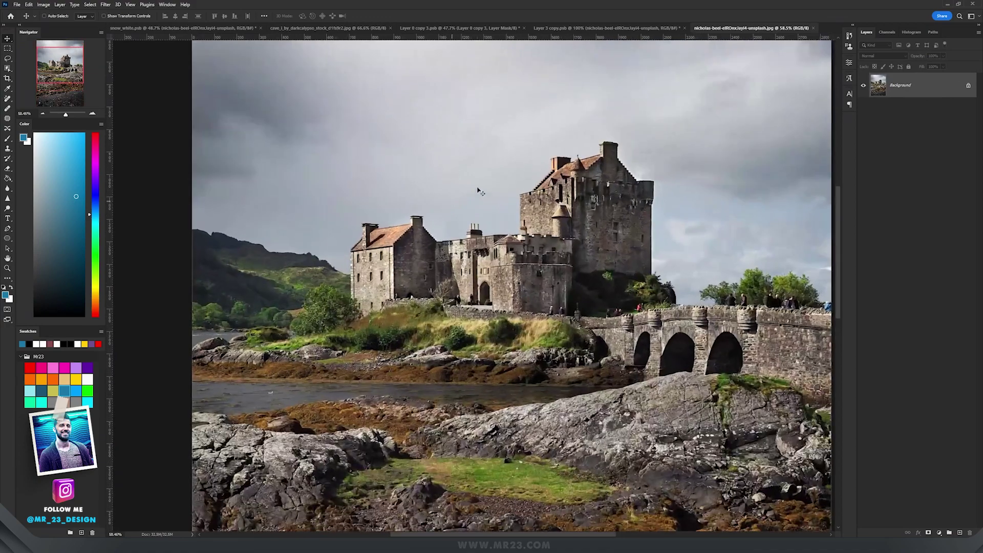
# Pan and zoom around the castle photo to inspect the castle and its bridge.
pyautogui.moveTo(478, 189); pyautogui.dragTo(564, 198)
pyautogui.scroll(3, 637, 193)
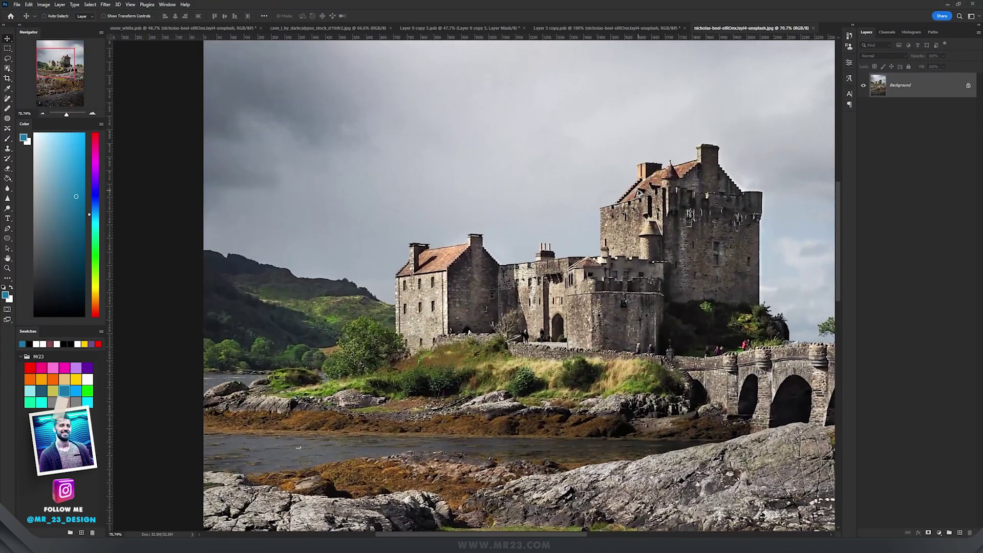
pyautogui.scroll(-2, 640, 192)
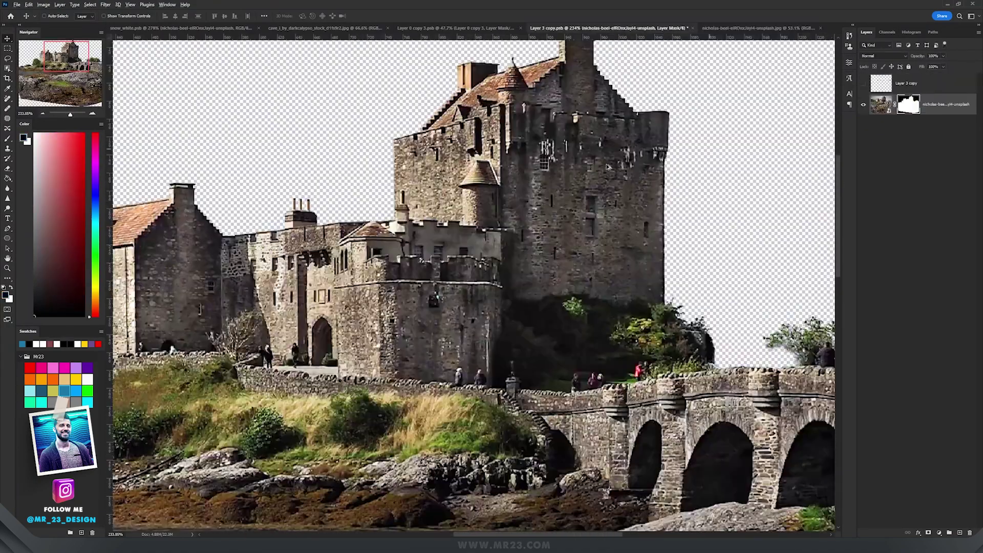
pyautogui.scroll(-3, 633, 175)
pyautogui.scroll(-2, 598, 167)
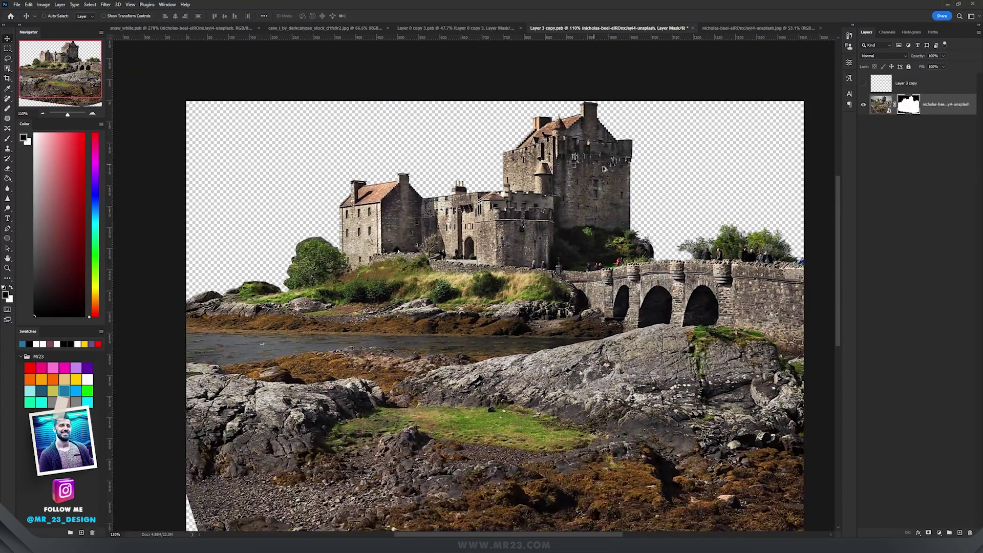
pyautogui.scroll(6, 548, 227)
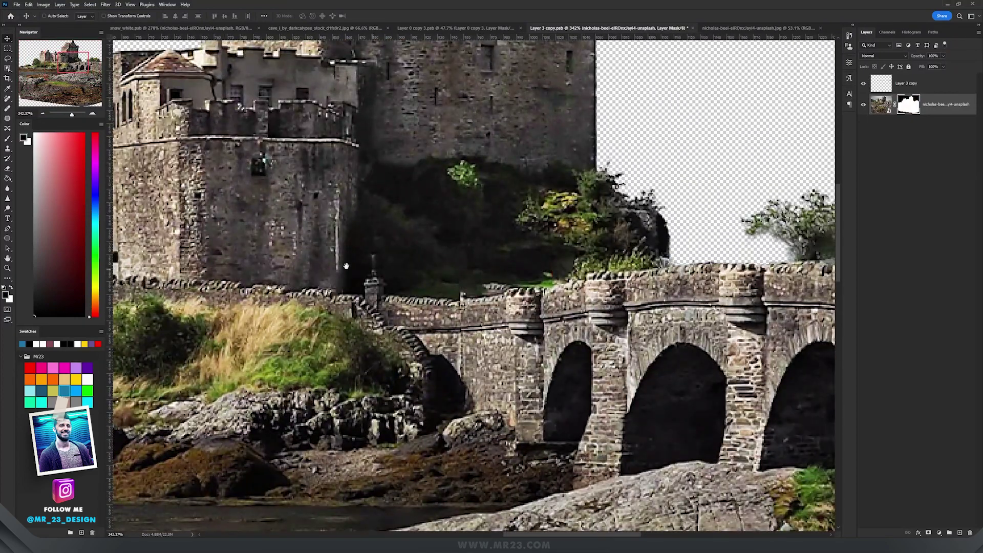
pyautogui.moveTo(344, 263); pyautogui.dragTo(660, 315)
pyautogui.scroll(-2, 446, 278)
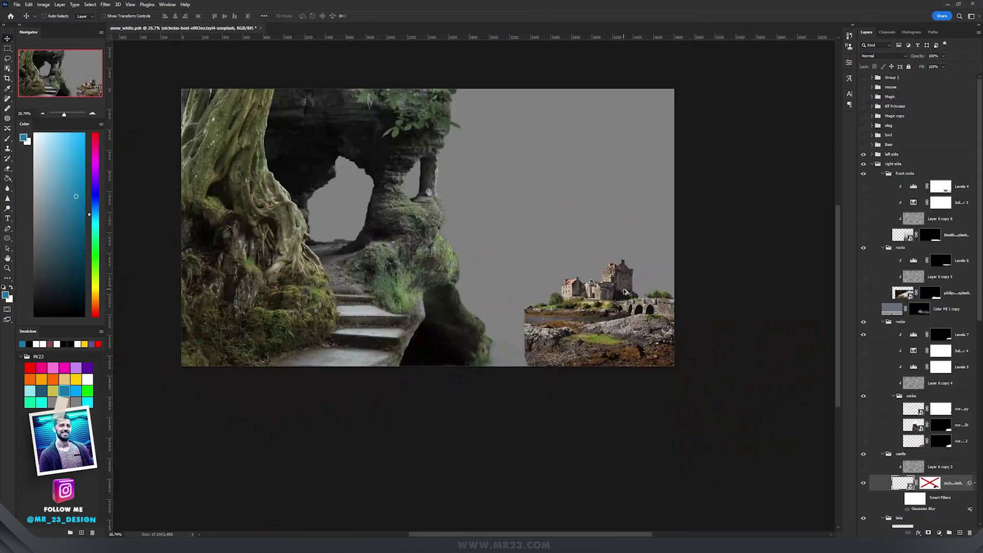
pyautogui.scroll(5, 627, 285)
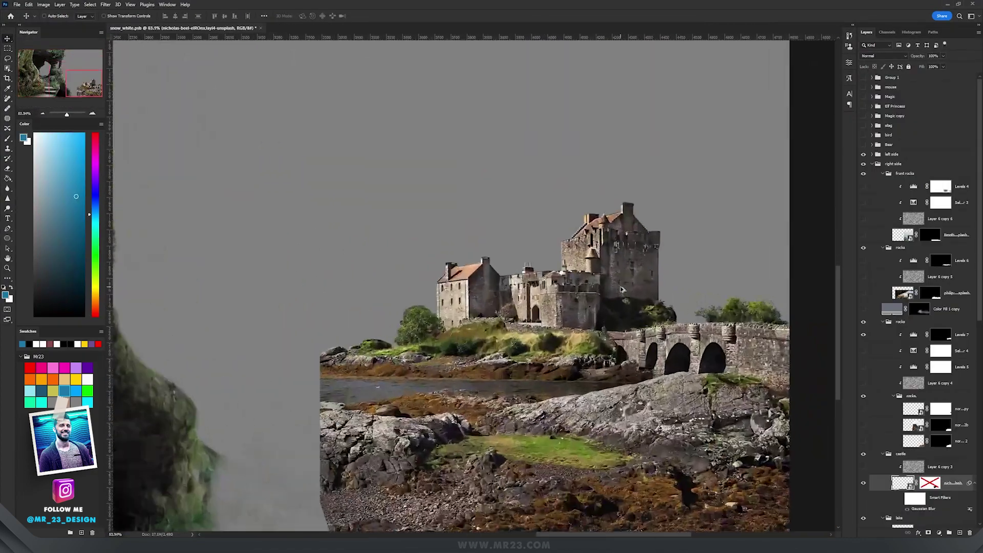
pyautogui.moveTo(644, 258); pyautogui.dragTo(696, 275)
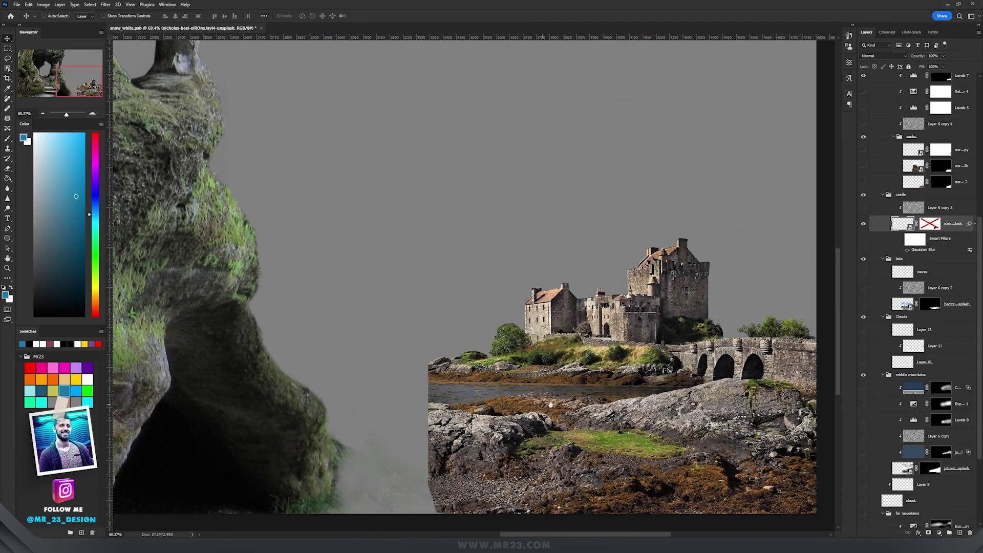
pyautogui.moveTo(555, 407); pyautogui.dragTo(608, 406)
pyautogui.scroll(2, 642, 397)
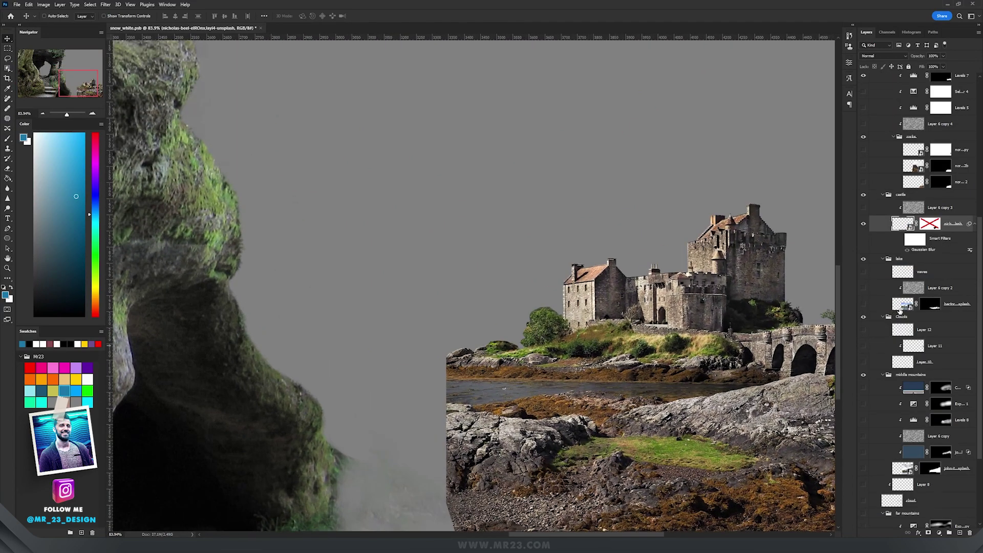
# Open the lake smart object and move the lake up and to the left.
pyautogui.click(902, 305)
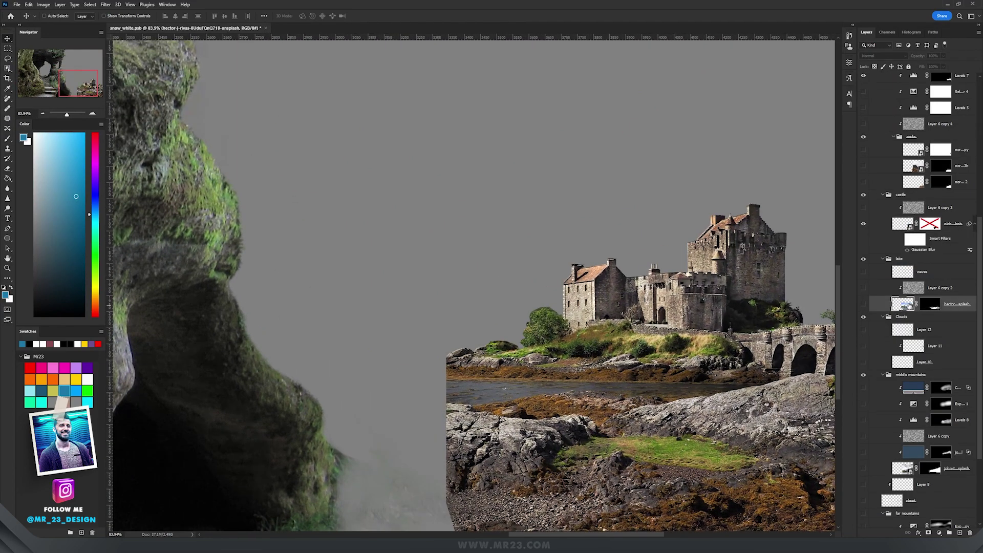
pyautogui.doubleClick(906, 303)
pyautogui.scroll(2, 452, 265)
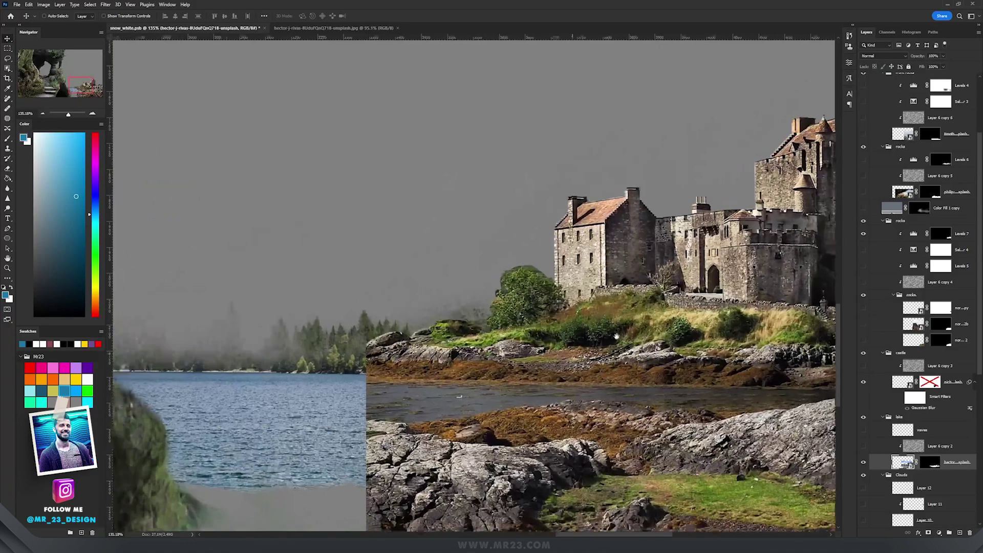
pyautogui.moveTo(617, 337); pyautogui.dragTo(817, 290)
pyautogui.moveTo(571, 389); pyautogui.dragTo(456, 362)
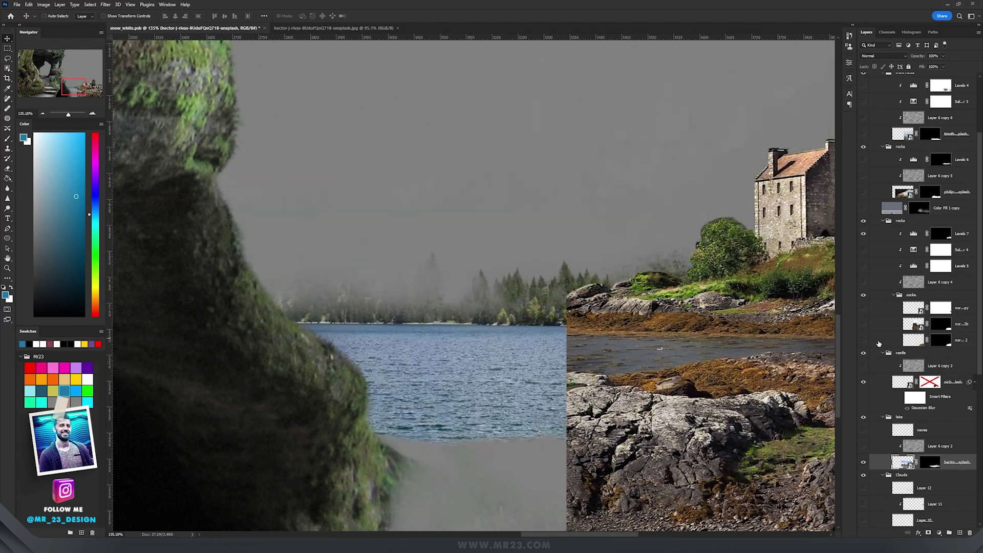
# Turn the castle's layer mask back on to reveal the water below it.
pyautogui.click(934, 384)
pyautogui.moveTo(713, 368); pyautogui.dragTo(435, 323)
pyautogui.scroll(-5, 539, 369)
pyautogui.scroll(3, 614, 299)
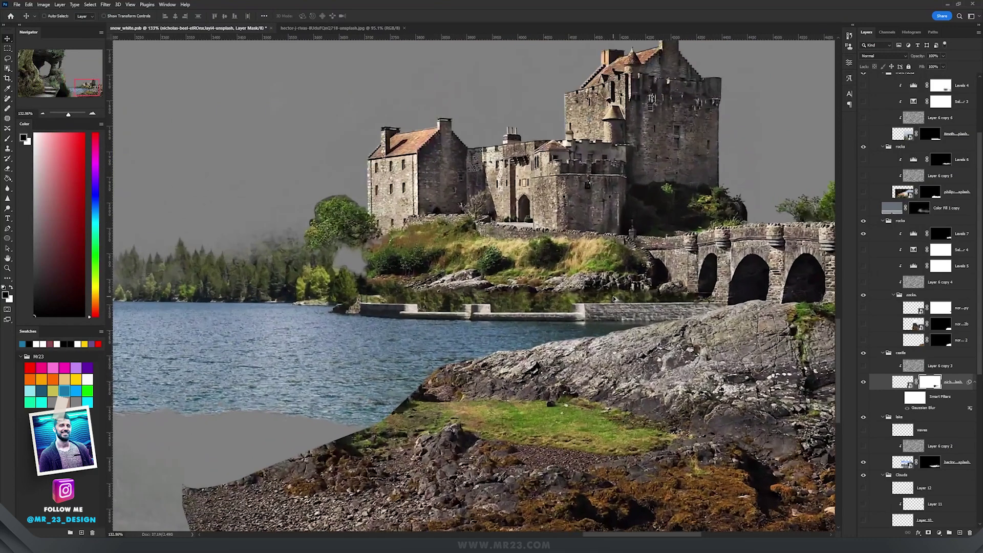
pyautogui.scroll(-3, 276, 351)
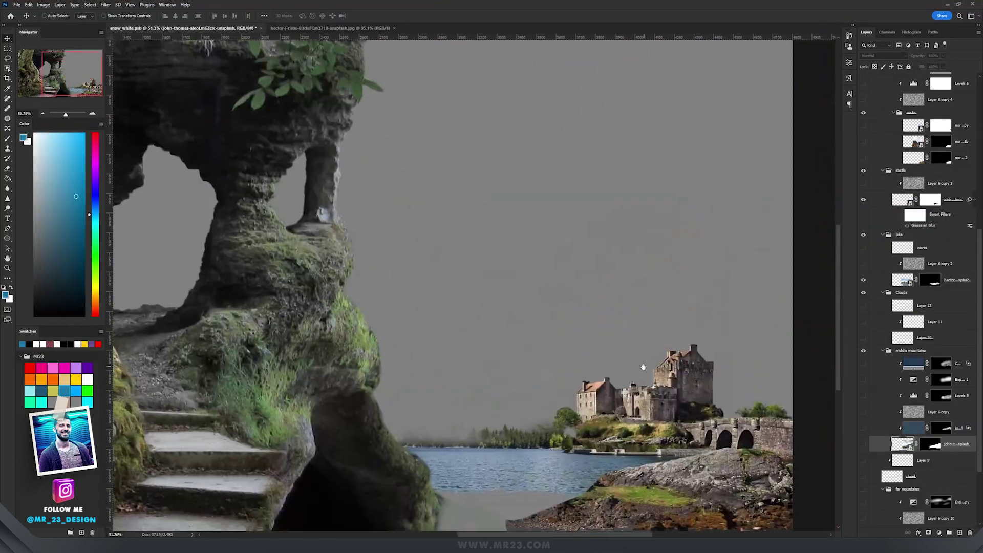
# Open the mountain smart object and pan across the mountain photo.
pyautogui.moveTo(643, 367); pyautogui.dragTo(644, 370)
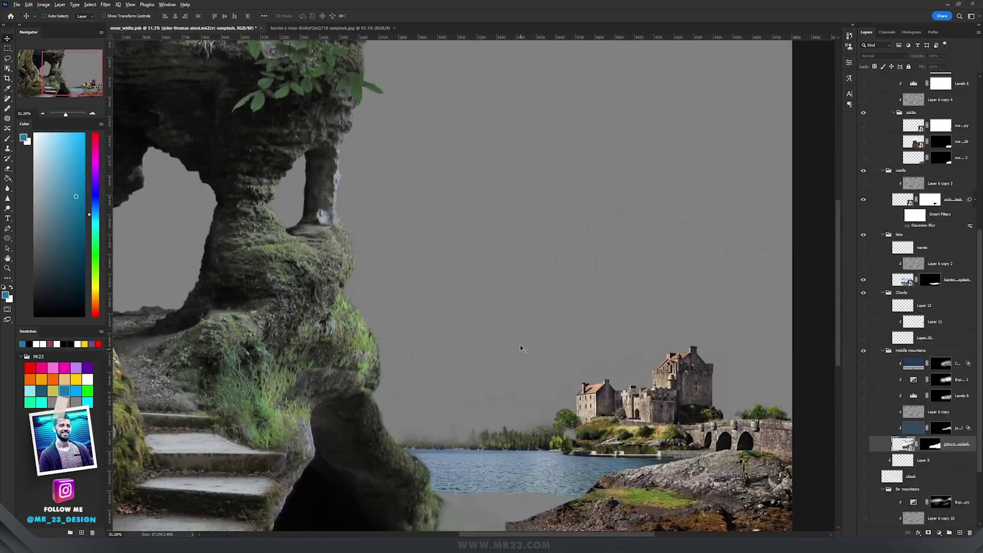
pyautogui.scroll(2, 546, 367)
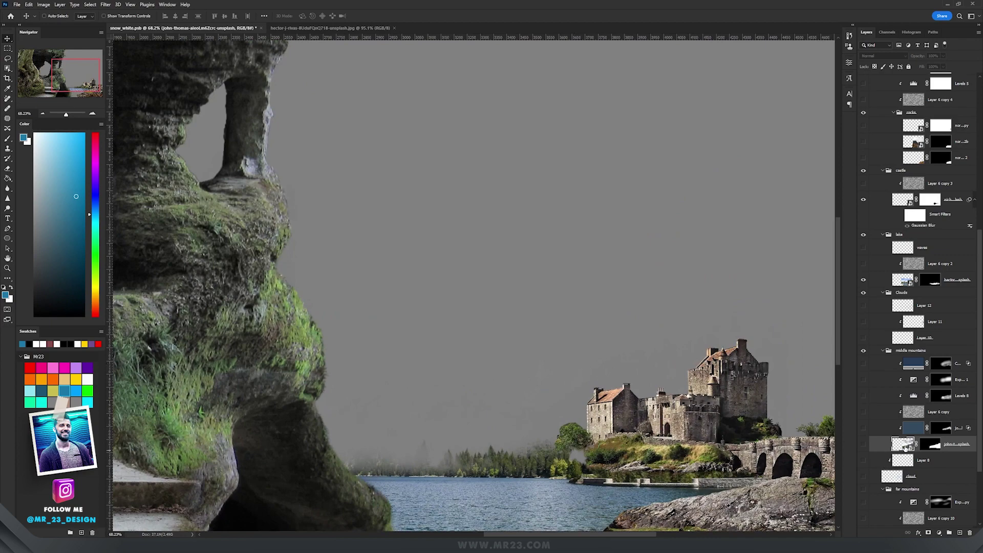
pyautogui.doubleClick(905, 447)
pyautogui.scroll(3, 553, 236)
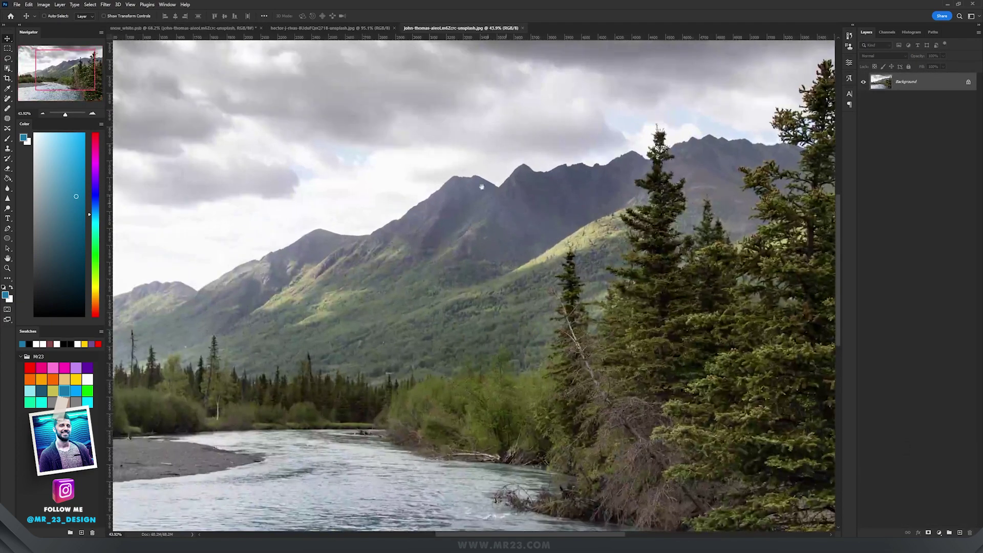
pyautogui.moveTo(482, 187); pyautogui.dragTo(463, 271)
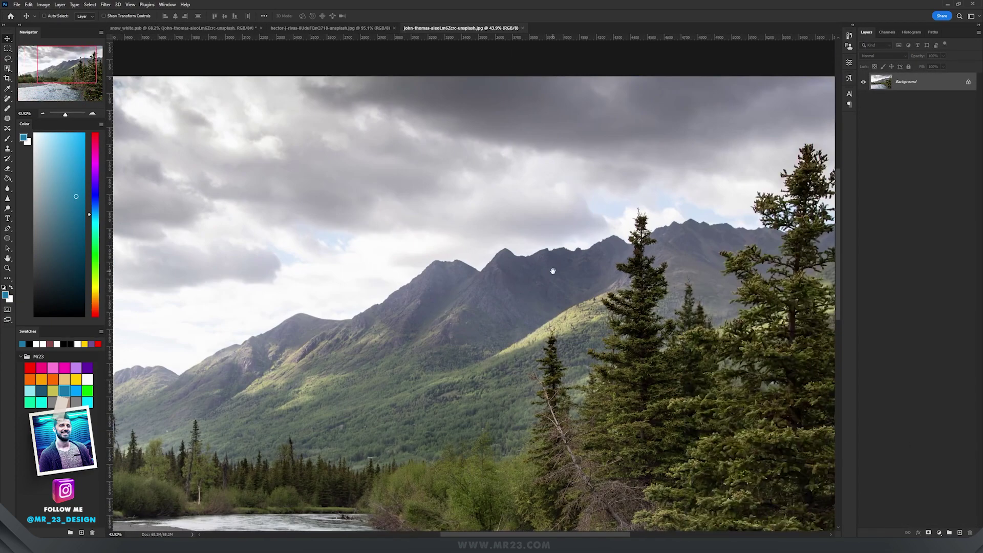
pyautogui.scroll(1, 526, 267)
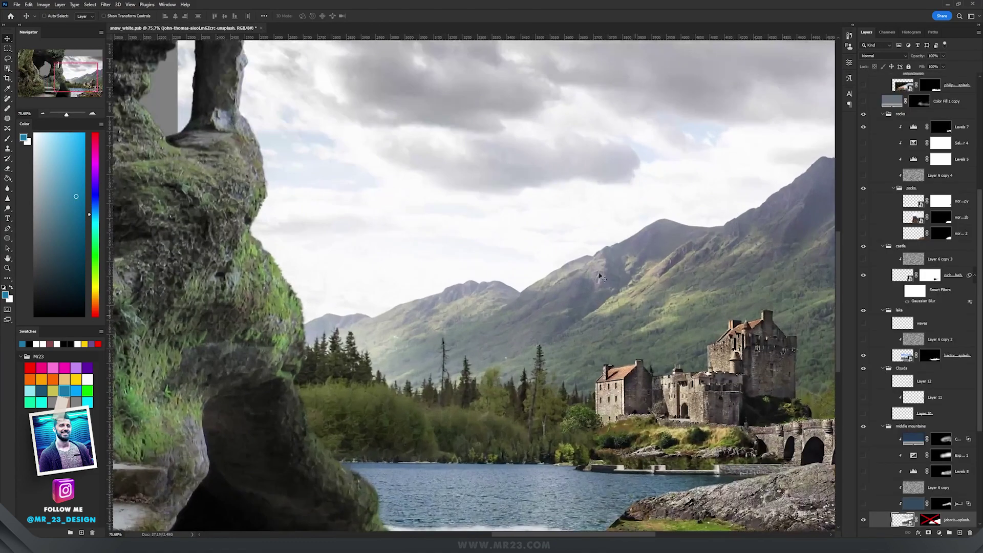
pyautogui.moveTo(685, 285); pyautogui.dragTo(631, 270)
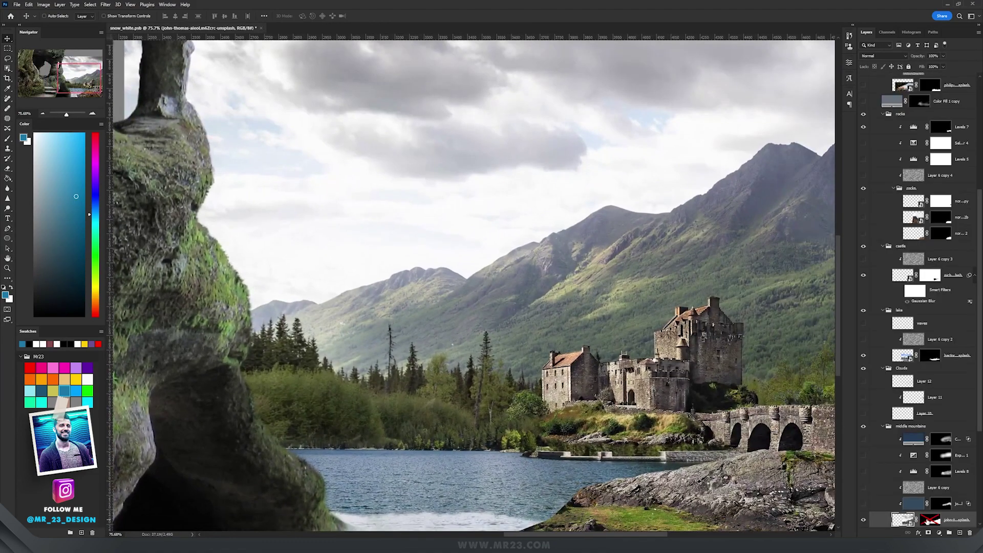
# Re-enable the mountain layer's mask to hide its sky and return to the cave composite.
pyautogui.keyDown('shift'); pyautogui.click(928, 519); pyautogui.keyUp('shift')
pyautogui.scroll(-2, 647, 311)
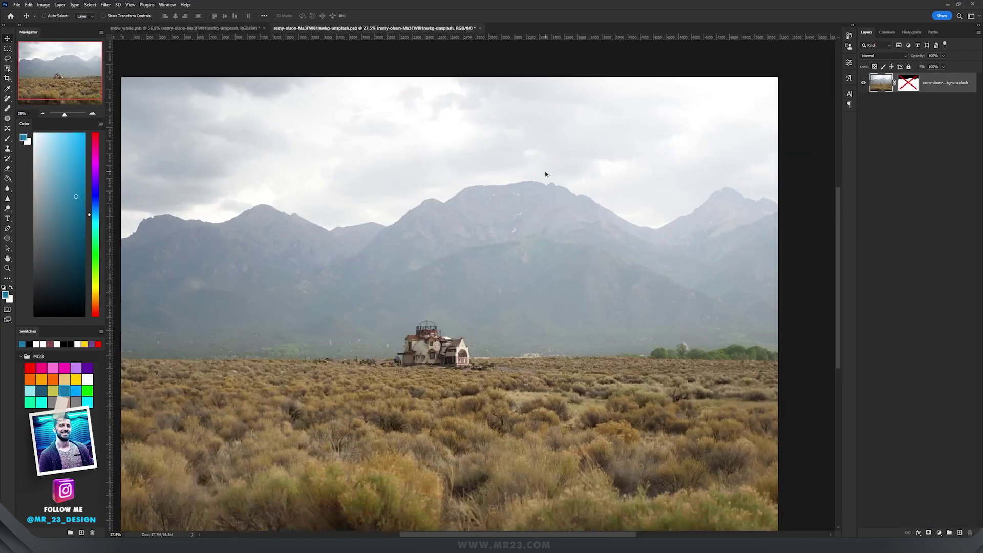
pyautogui.scroll(3, 548, 183)
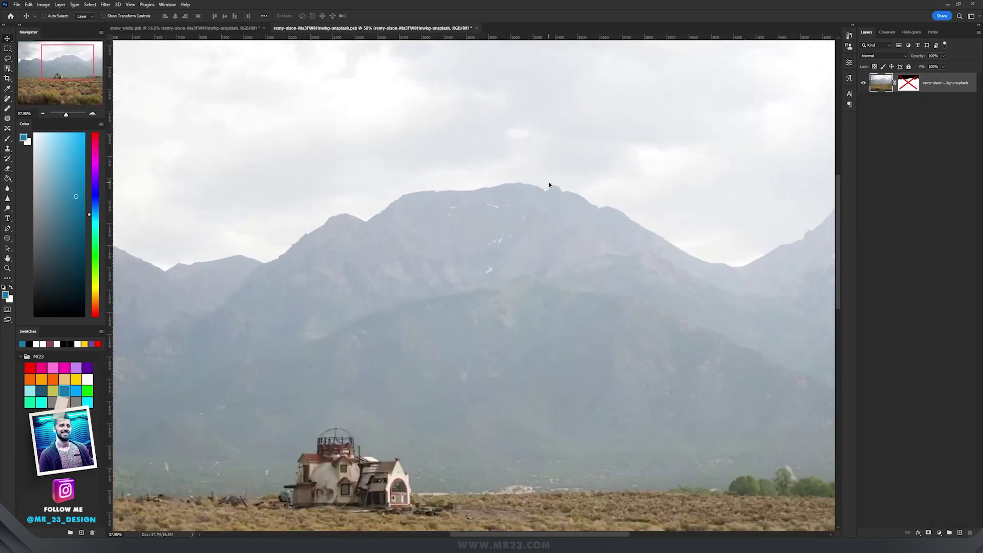
pyautogui.scroll(-1, 641, 243)
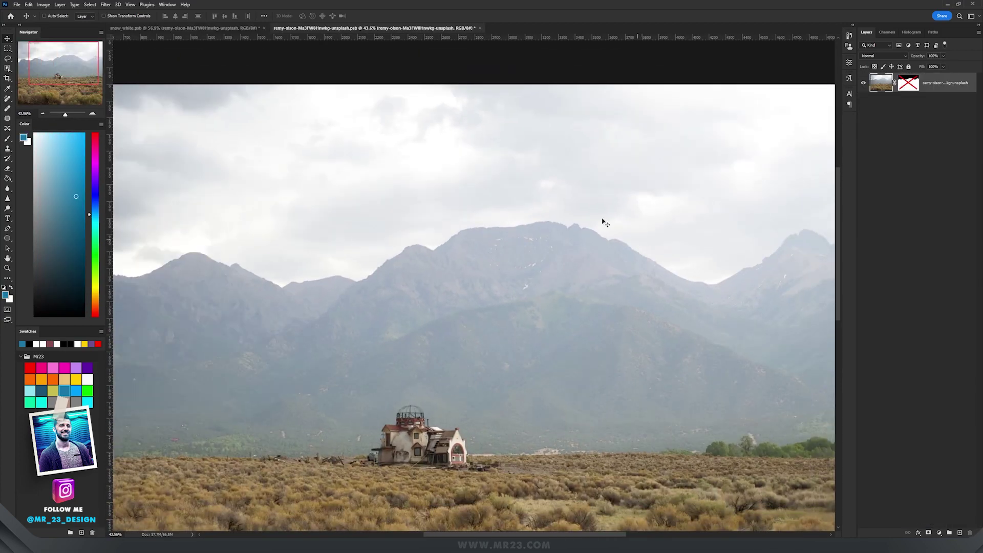
pyautogui.click(216, 29)
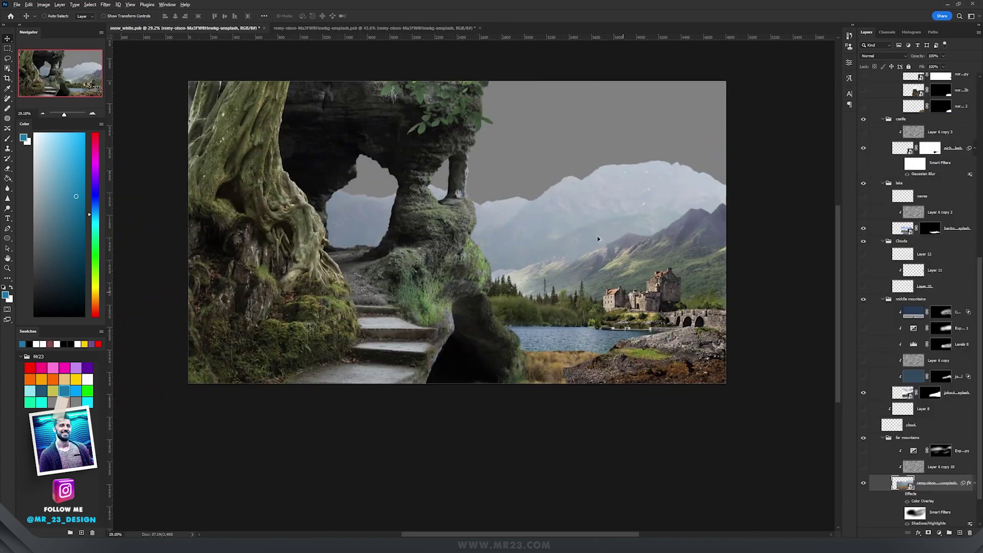
pyautogui.scroll(5, 656, 240)
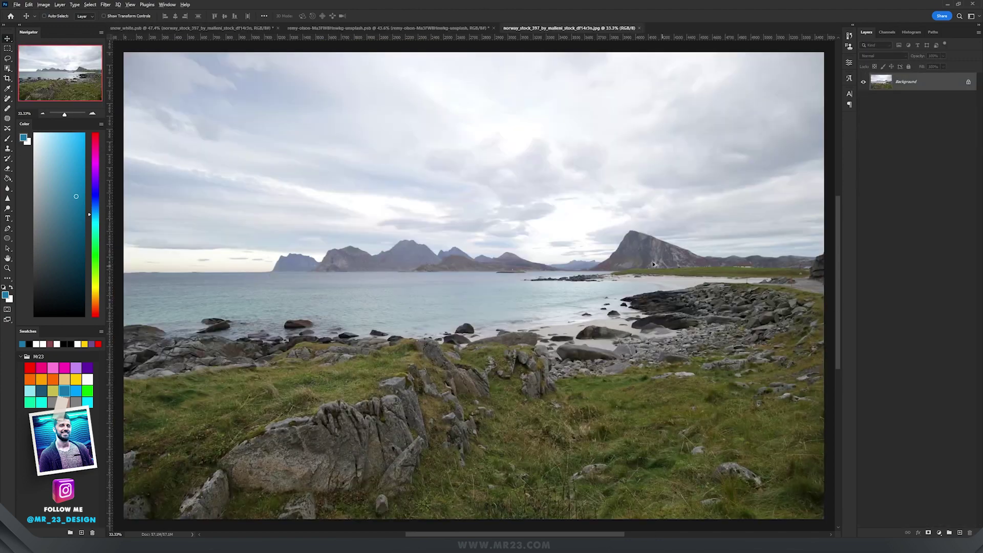
pyautogui.scroll(2, 378, 149)
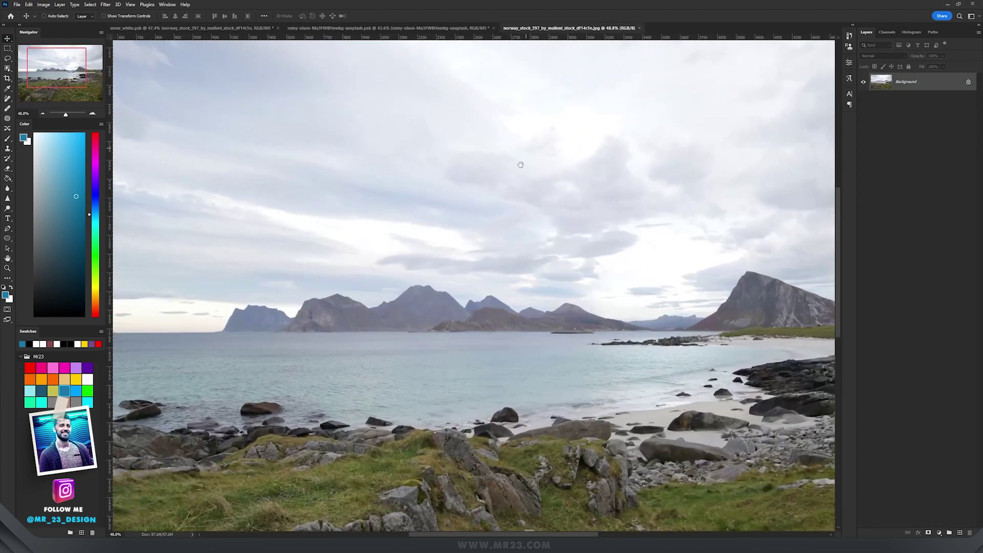
# Back in snow_white, solo the beach and sea layers to preview each one alone.
pyautogui.moveTo(521, 165); pyautogui.dragTo(324, 204)
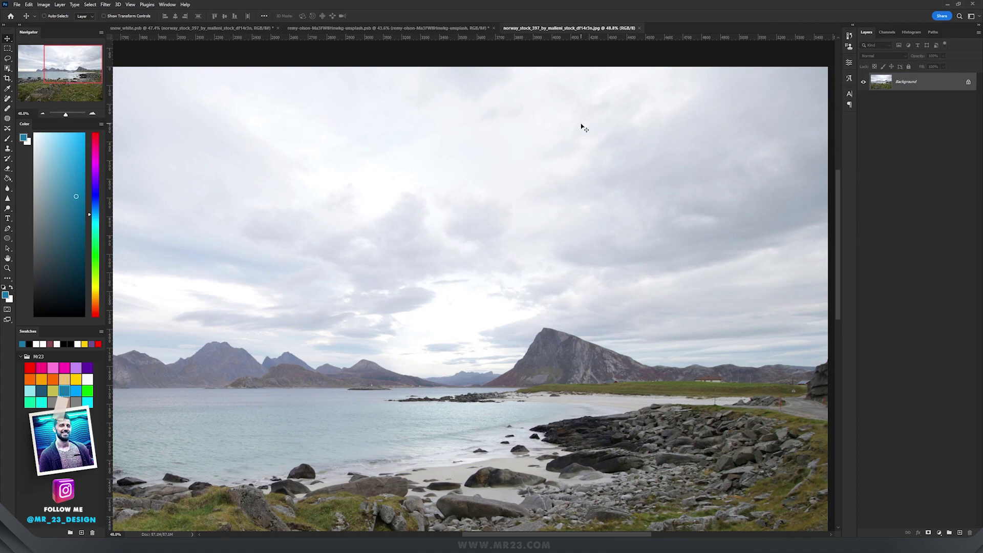
pyautogui.hotkey('ctrl', 'Tab')
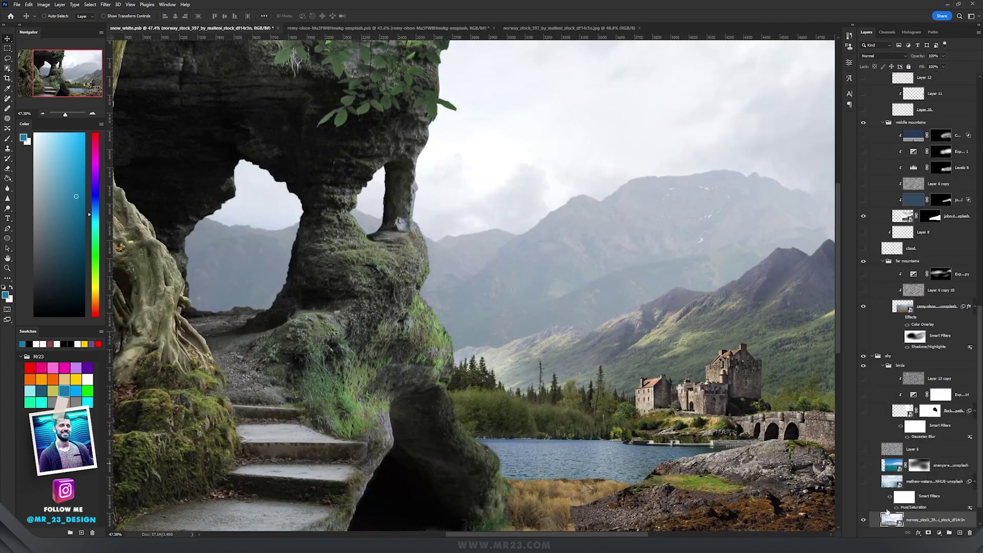
pyautogui.keyDown('alt'); pyautogui.click(864, 521); pyautogui.keyUp('alt')
pyautogui.keyDown('alt'); pyautogui.click(864, 521); pyautogui.keyUp('alt')
pyautogui.click(875, 481)
pyautogui.keyDown('alt'); pyautogui.click(864, 481); pyautogui.keyUp('alt')
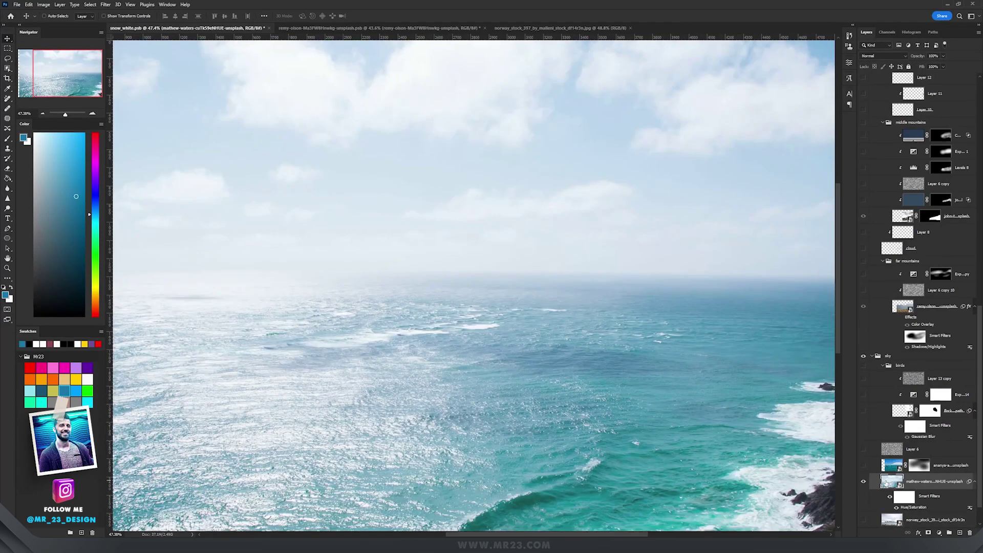
# Inspect the boat smart object's contents, then close it to return to the composite.
pyautogui.doubleClick(891, 465)
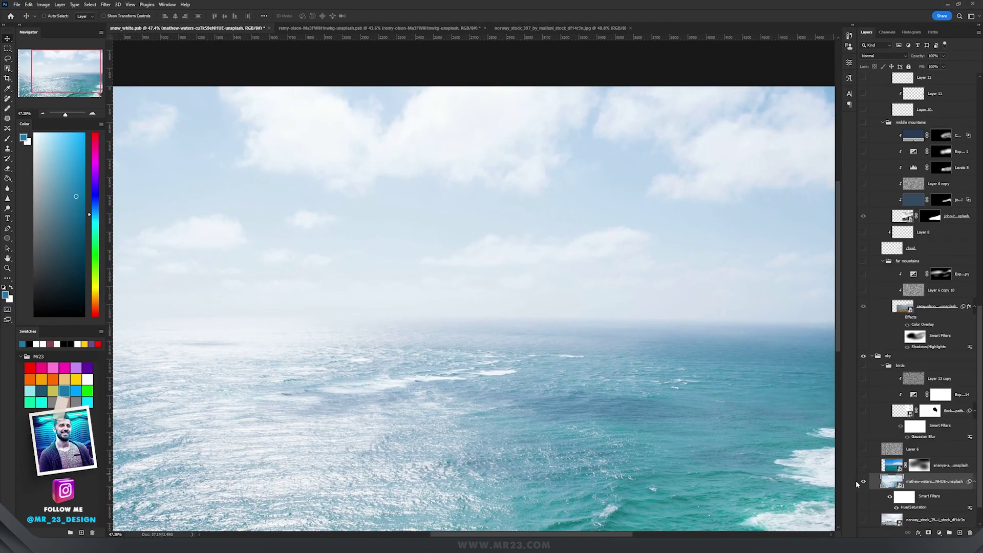
pyautogui.hotkey('ctrl', 'w')
pyautogui.scroll(-4, 634, 269)
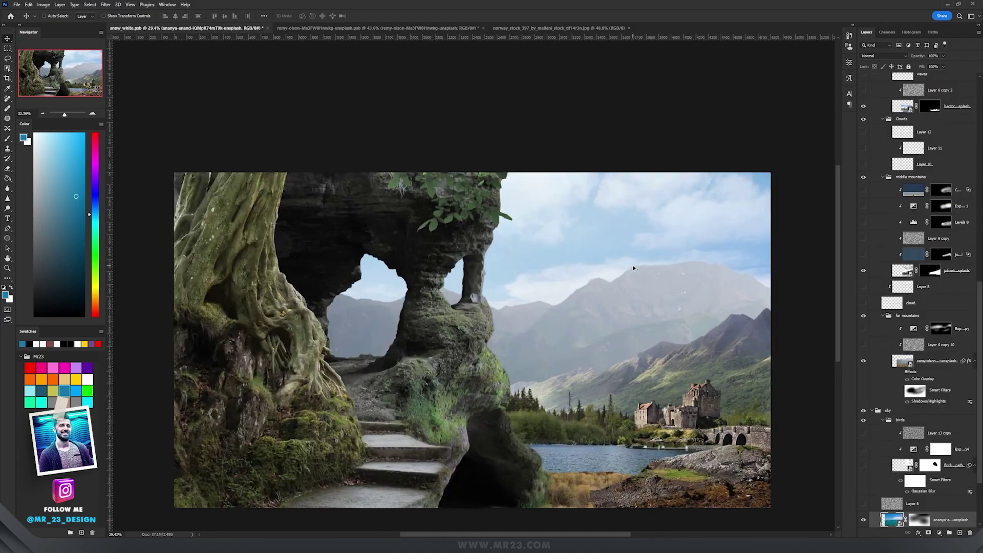
pyautogui.scroll(3, 634, 270)
pyautogui.scroll(4, 543, 280)
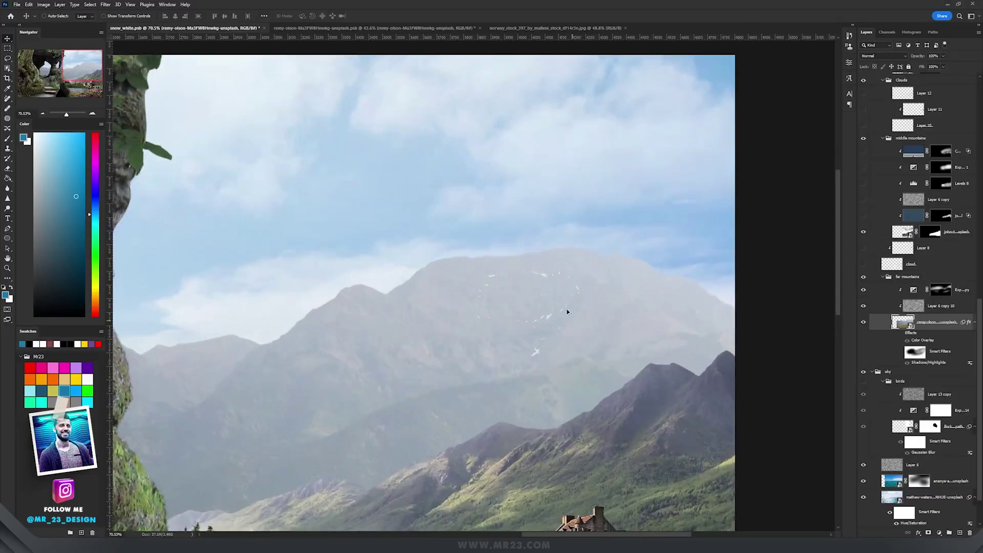
# Review the far mountain's Color Overlay: Color blend mode with a dark slate-blue swatch.
pyautogui.scroll(-4, 559, 300)
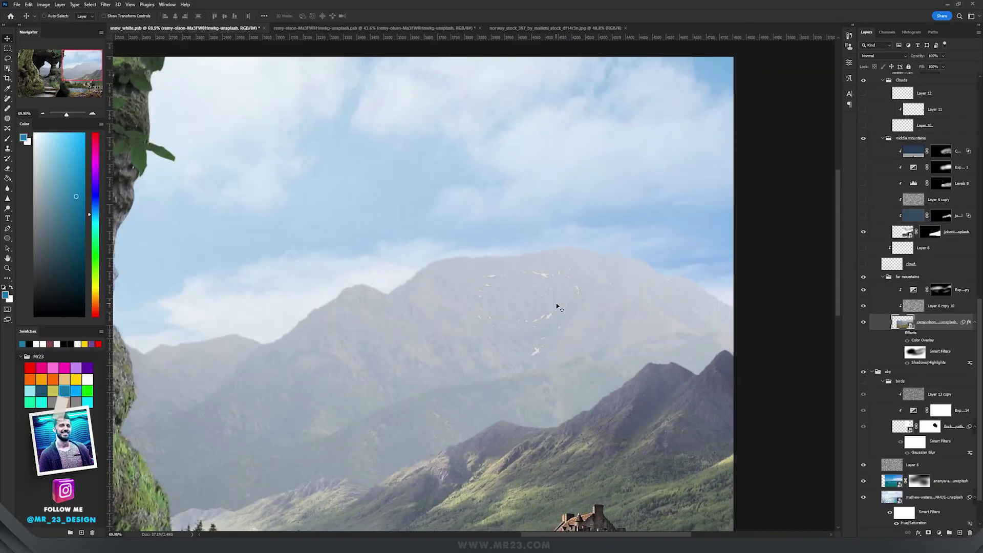
pyautogui.scroll(-2, 552, 314)
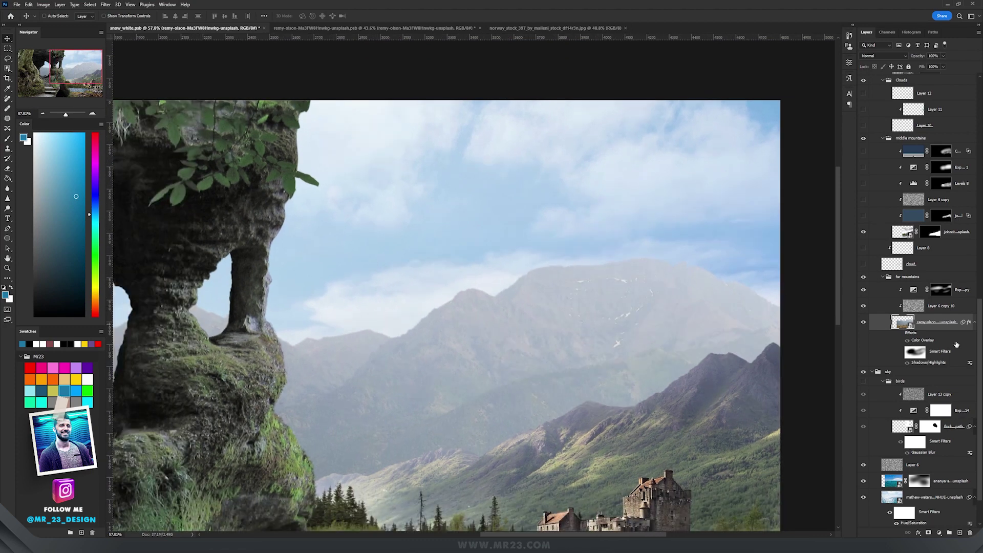
pyautogui.doubleClick(922, 339)
pyautogui.doubleClick(934, 331)
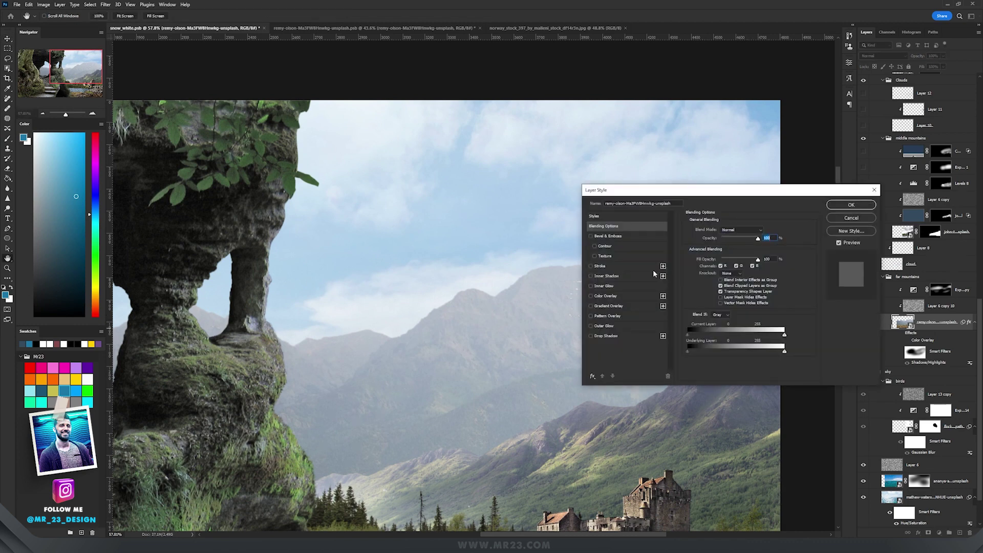
pyautogui.click(605, 296)
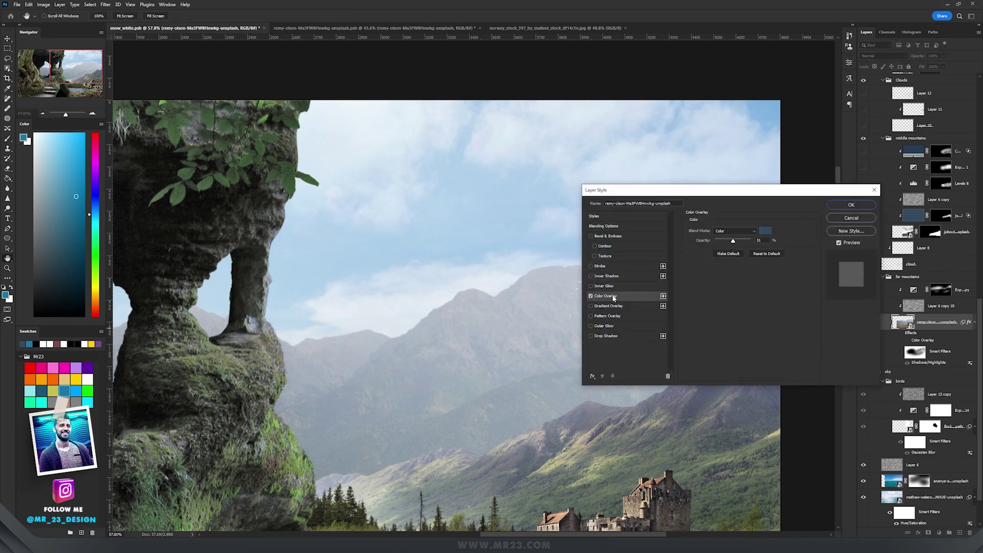
pyautogui.click(733, 231)
pyautogui.click(733, 233)
pyautogui.moveTo(754, 190); pyautogui.dragTo(778, 177)
pyautogui.click(791, 220)
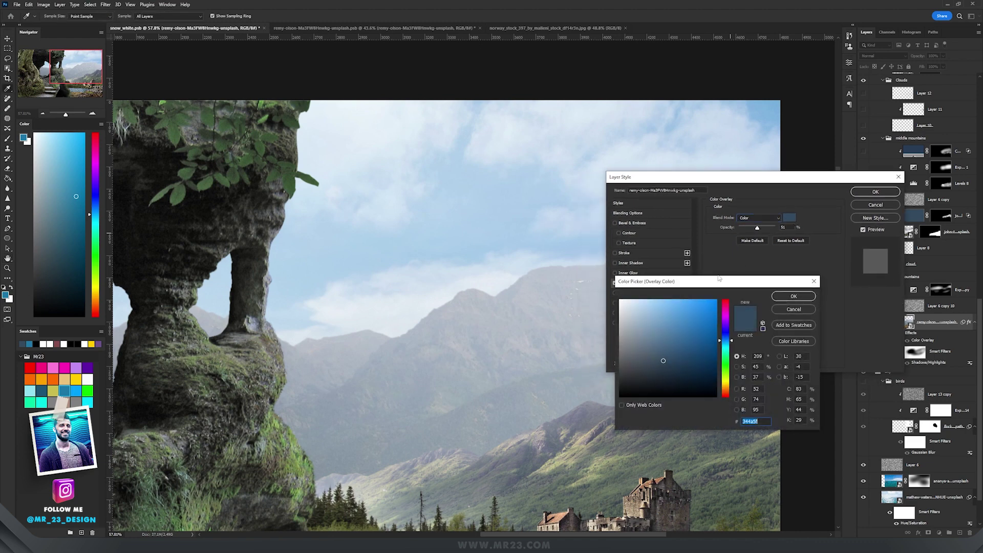
pyautogui.click(750, 421)
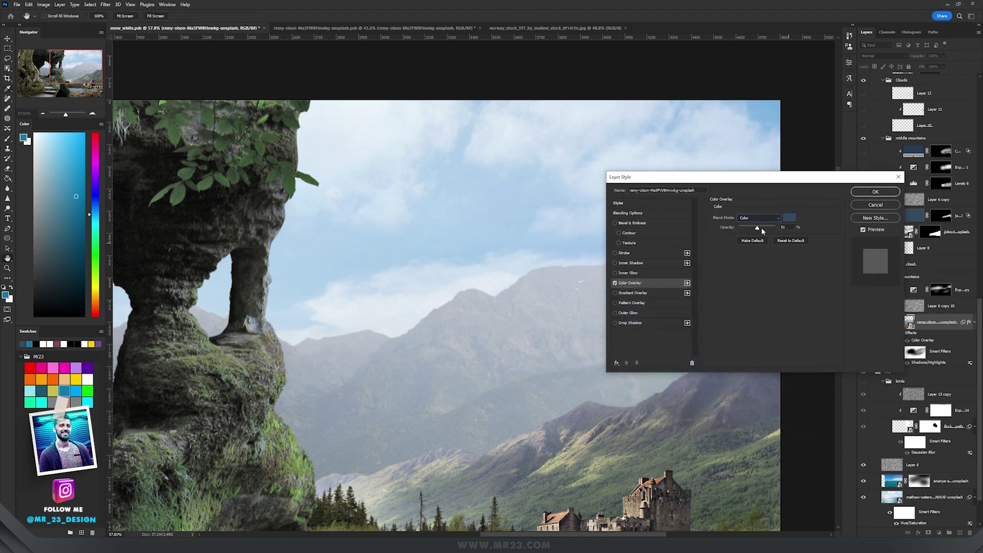
# Accept the overlay, then apply Shadows/Highlights with Shadows 0 and Highlights 21.
pyautogui.click(875, 192)
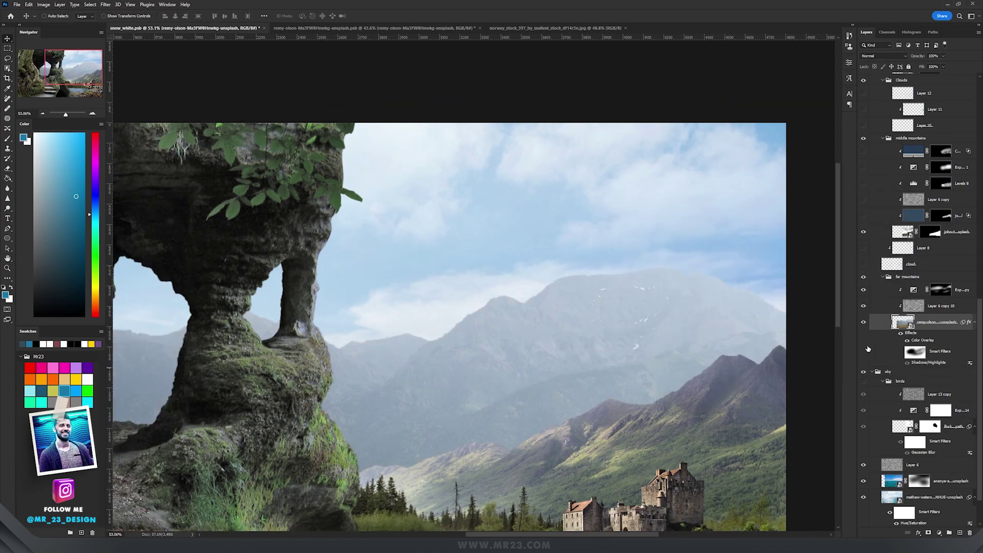
pyautogui.scroll(2, 694, 332)
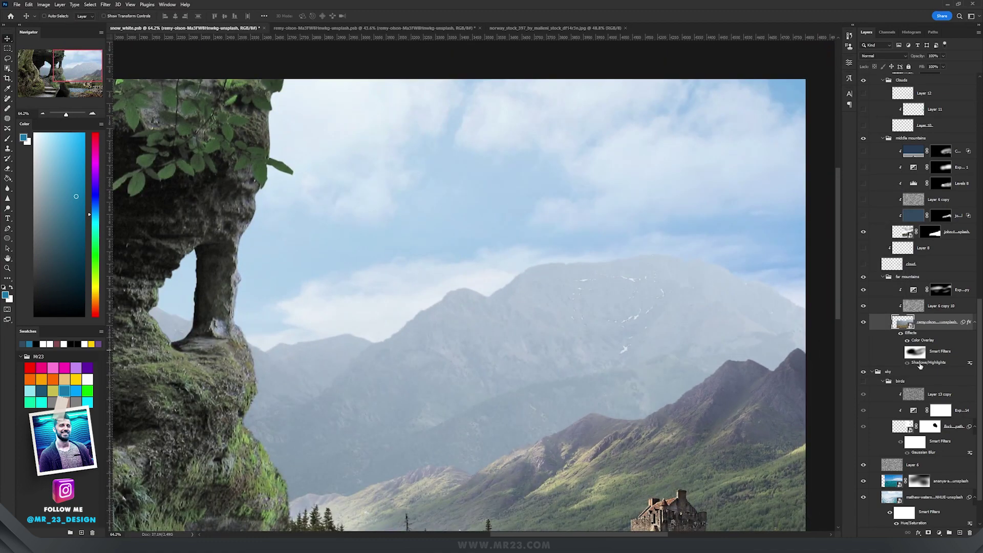
pyautogui.click(44, 5)
pyautogui.moveTo(59, 25)
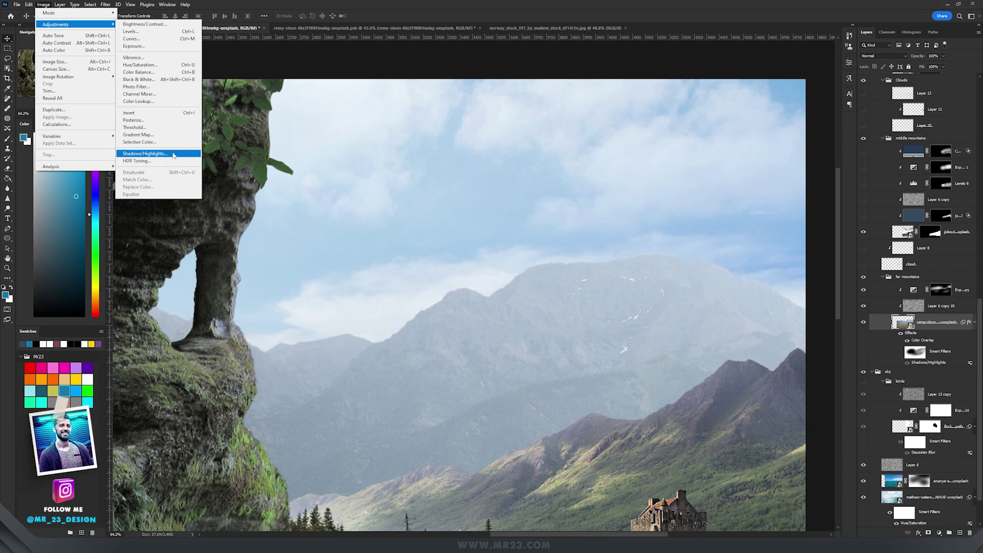
pyautogui.click(174, 153)
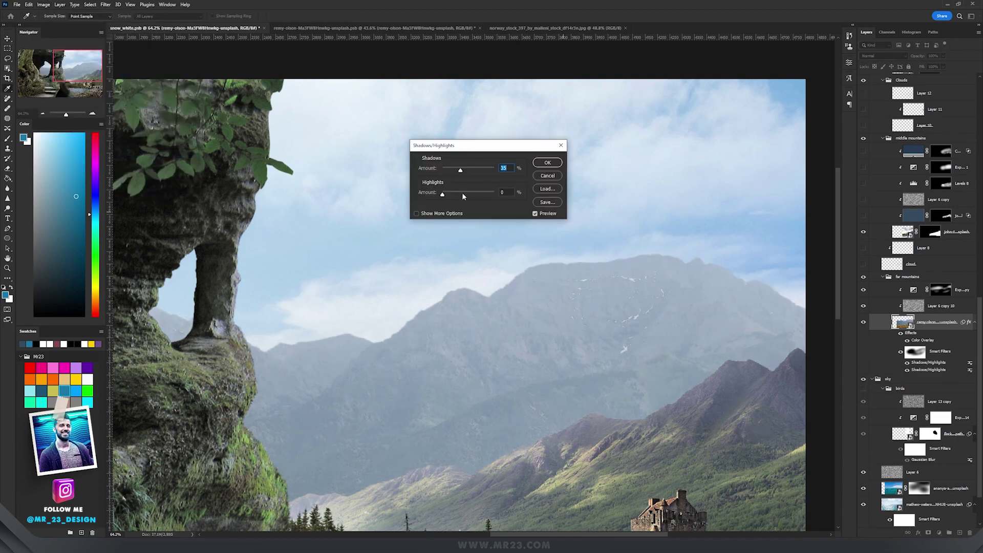
pyautogui.moveTo(460, 169); pyautogui.dragTo(433, 170)
pyautogui.moveTo(447, 191); pyautogui.dragTo(464, 194)
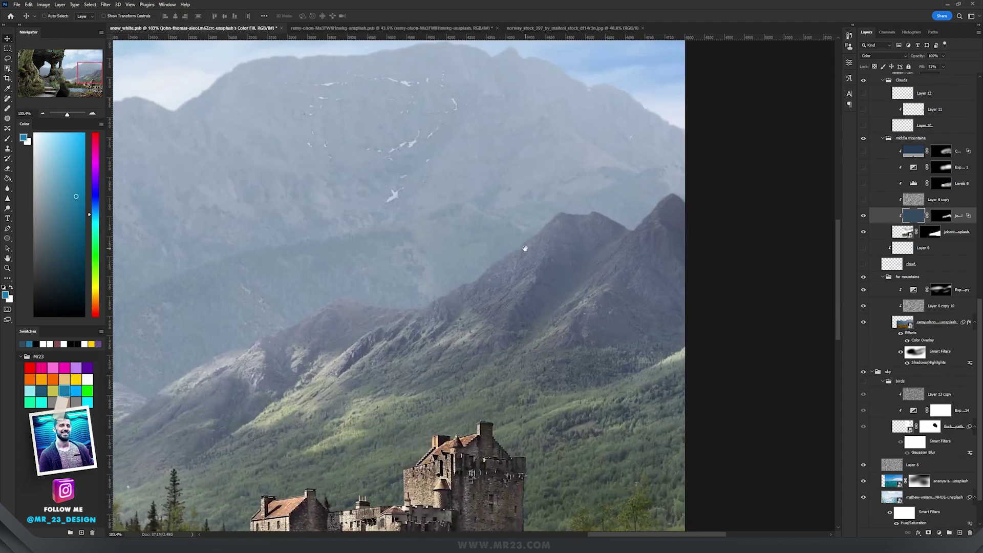
# Select the Color Fill layer above the middle mountains and keep its blend mode on Color.
pyautogui.keyDown('ctrl'); pyautogui.click(569, 334); pyautogui.keyUp('ctrl')
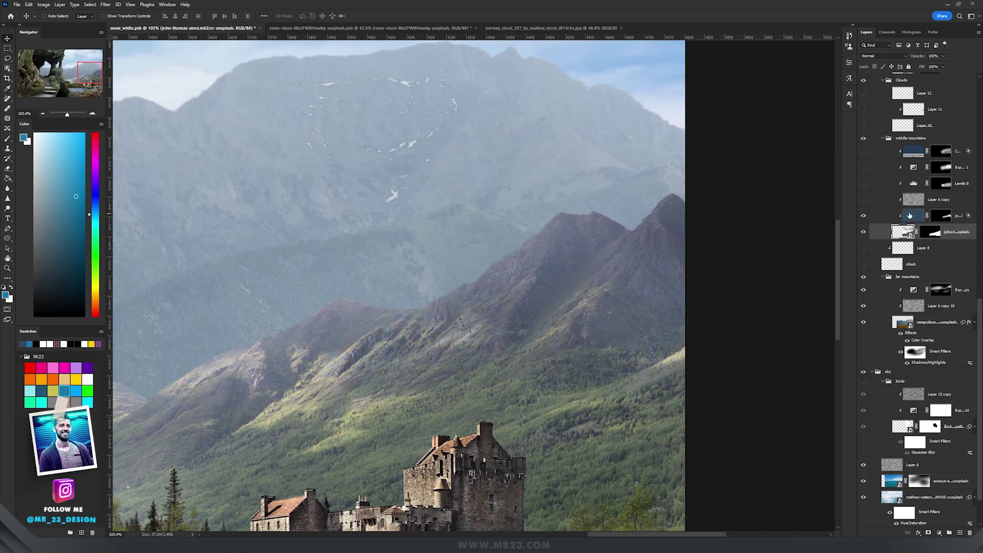
pyautogui.click(910, 215)
pyautogui.click(883, 56)
pyautogui.click(883, 55)
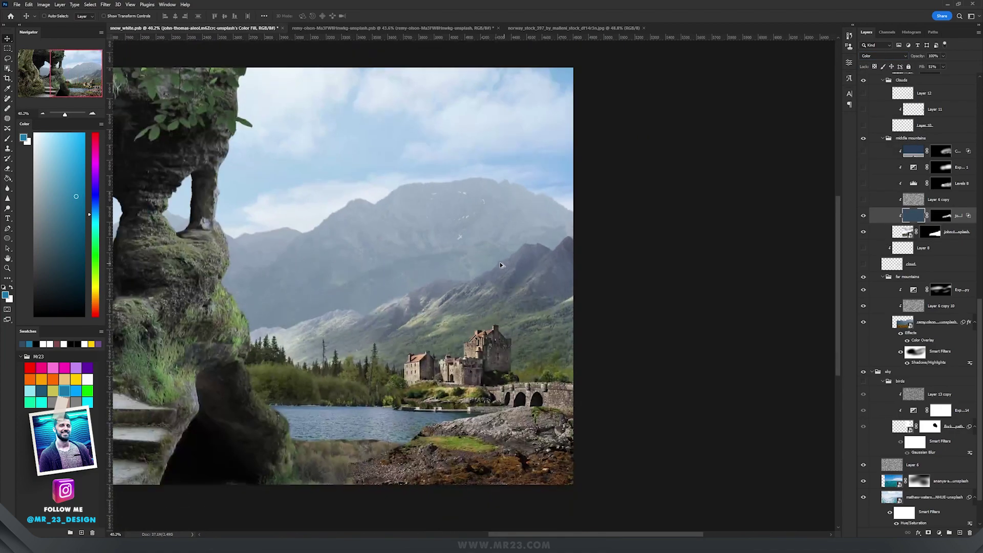
# Turn on the cloud layers so white clouds drift over the mountains.
pyautogui.hotkey('ctrl', '+')
pyautogui.scroll(2, 660, 299)
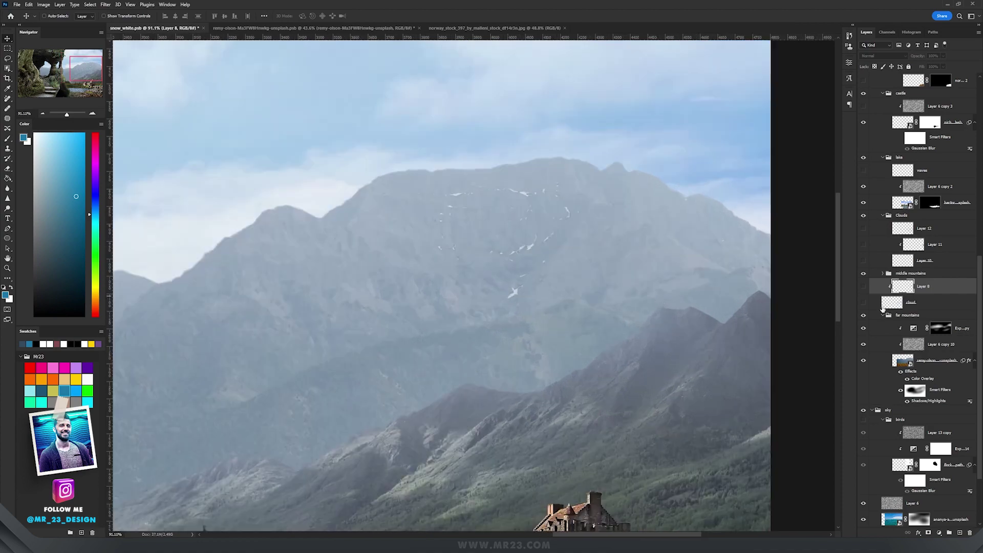
pyautogui.moveTo(870, 305); pyautogui.dragTo(862, 247)
pyautogui.scroll(-3, 625, 276)
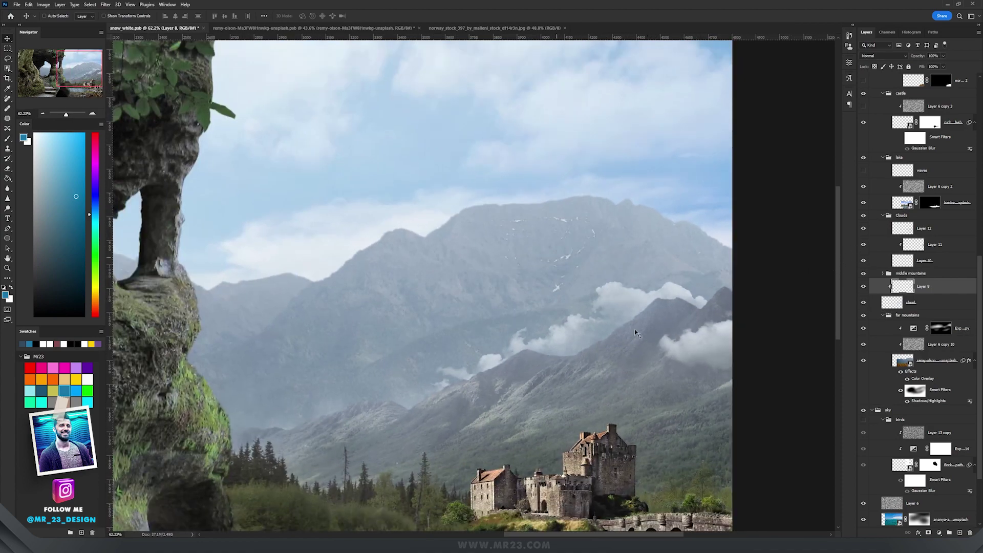
pyautogui.scroll(3, 609, 354)
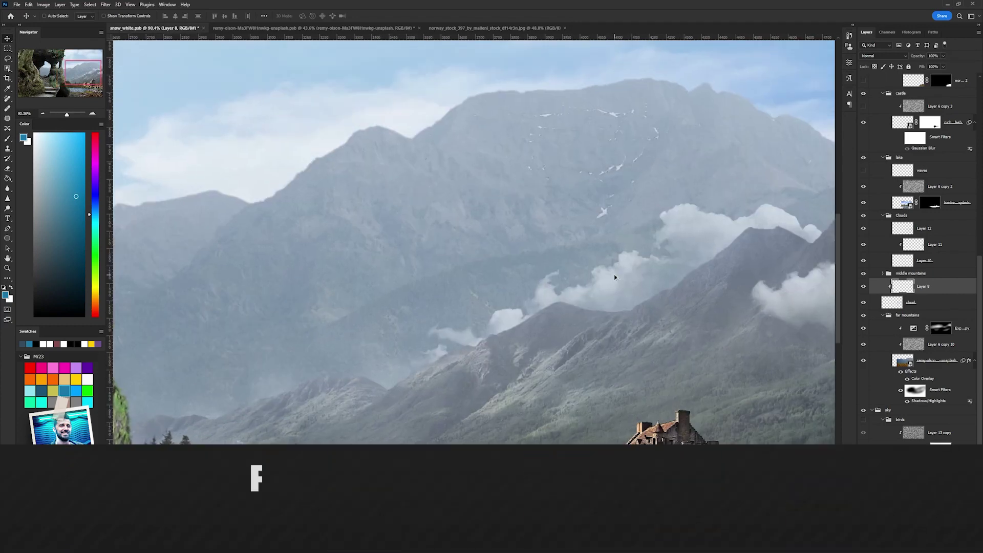
pyautogui.moveTo(672, 269); pyautogui.dragTo(673, 275)
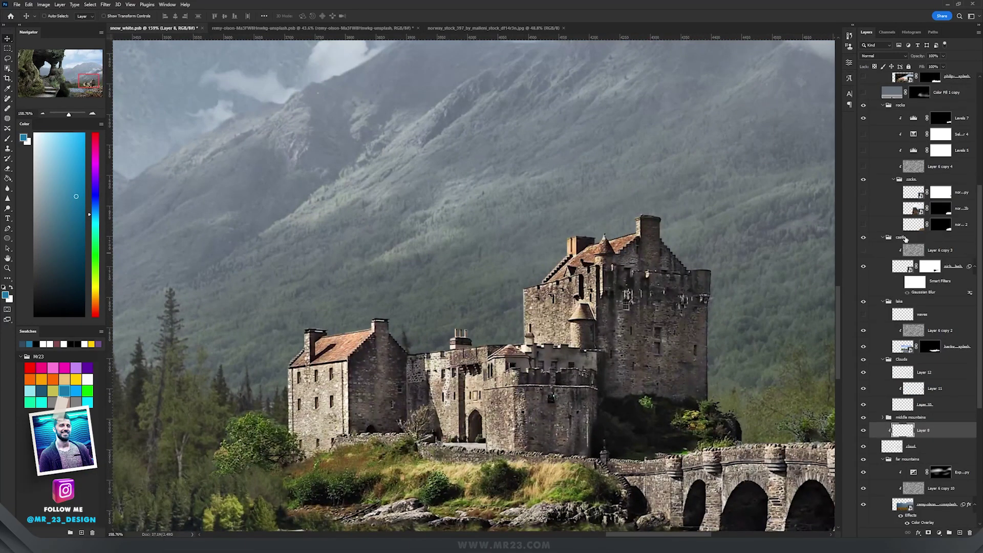
pyautogui.click(902, 266)
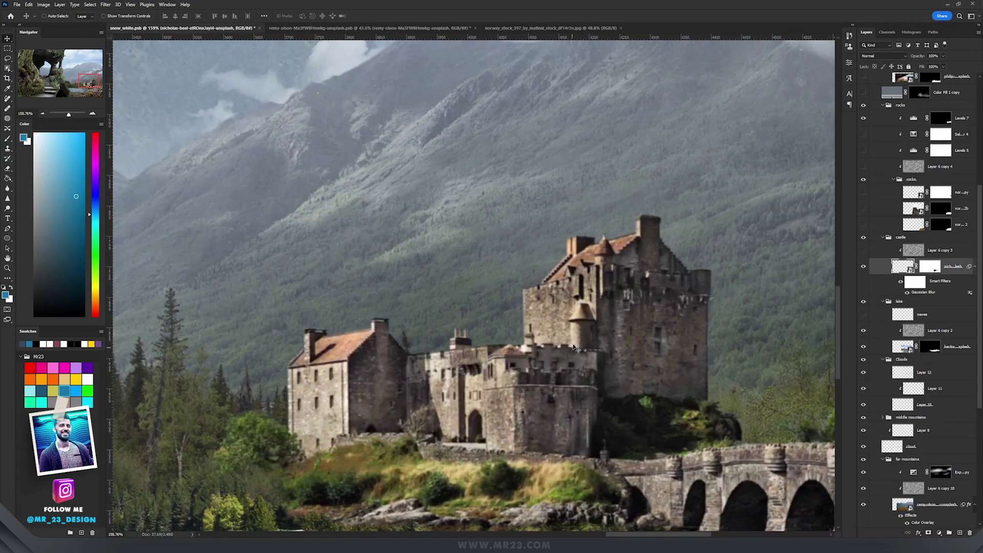
pyautogui.scroll(-5, 527, 361)
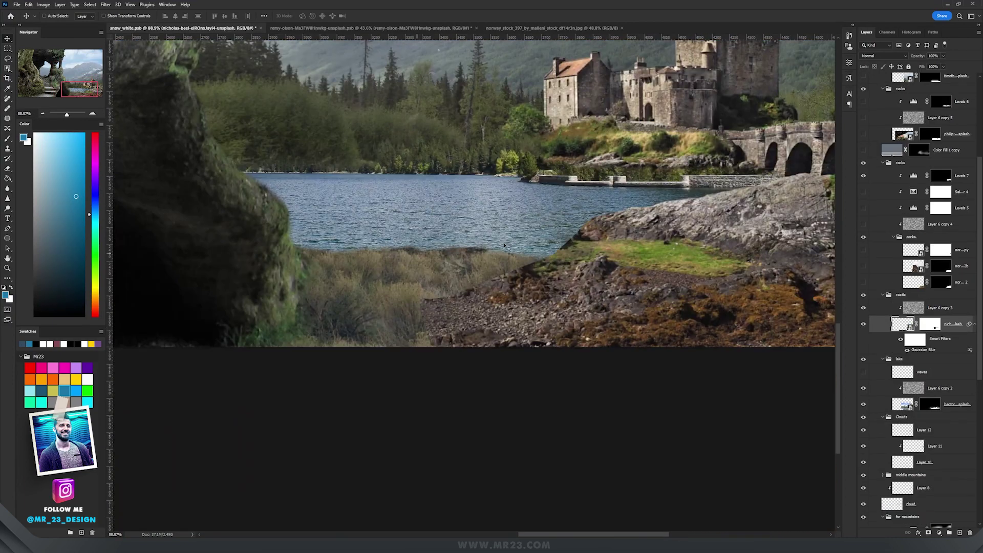
pyautogui.scroll(4, 562, 248)
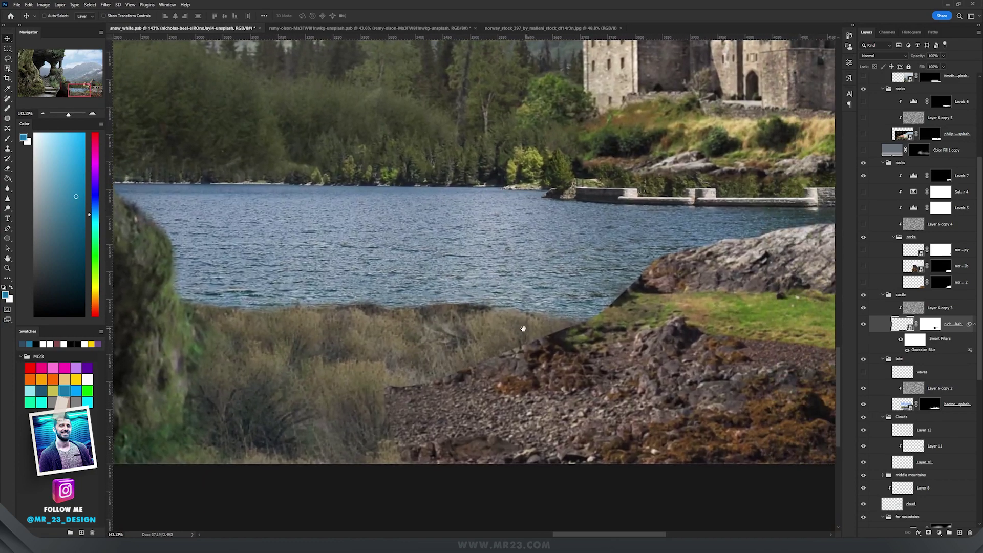
pyautogui.click(885, 288)
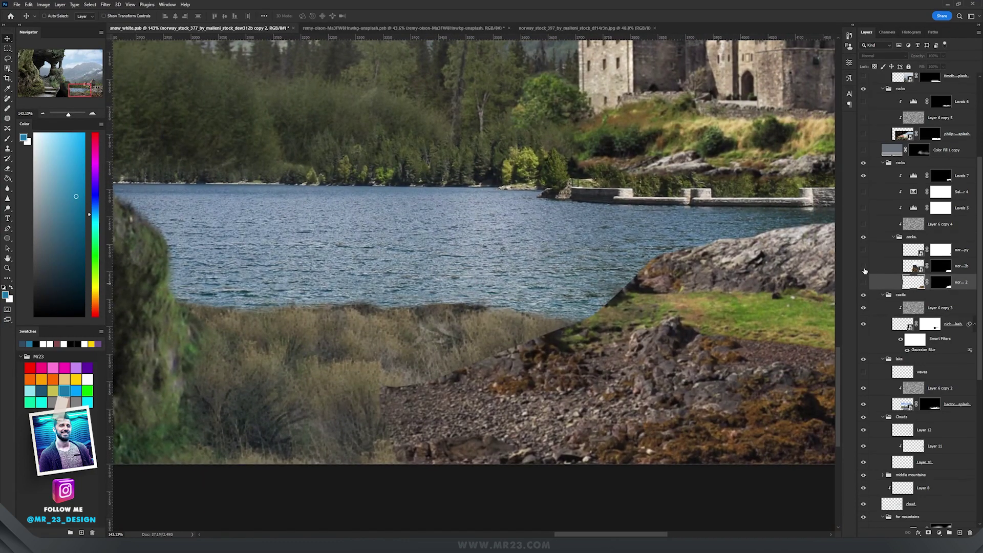
# Inspect the autumn hill's source photo, then show the rocky hill layer and compare it on and off.
pyautogui.click(886, 266)
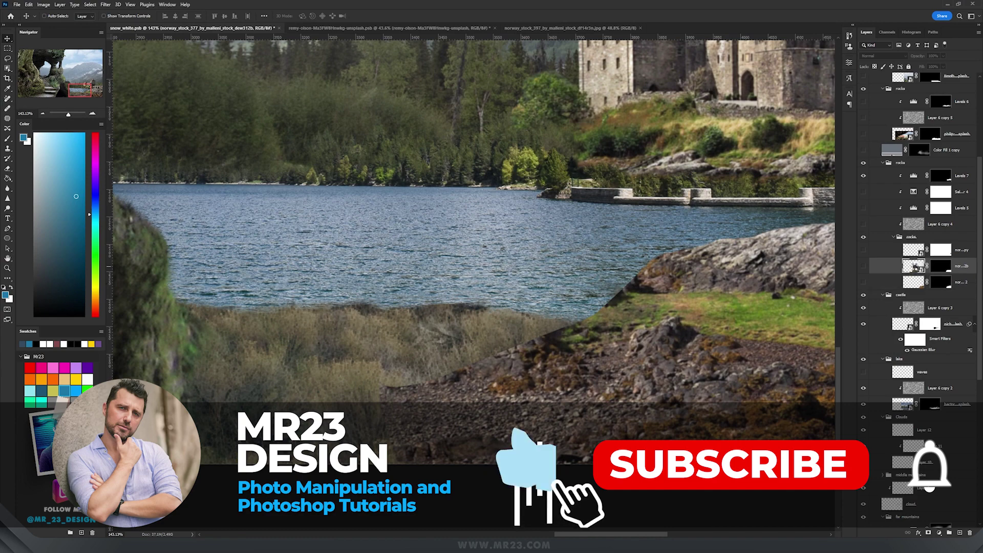
pyautogui.doubleClick(915, 265)
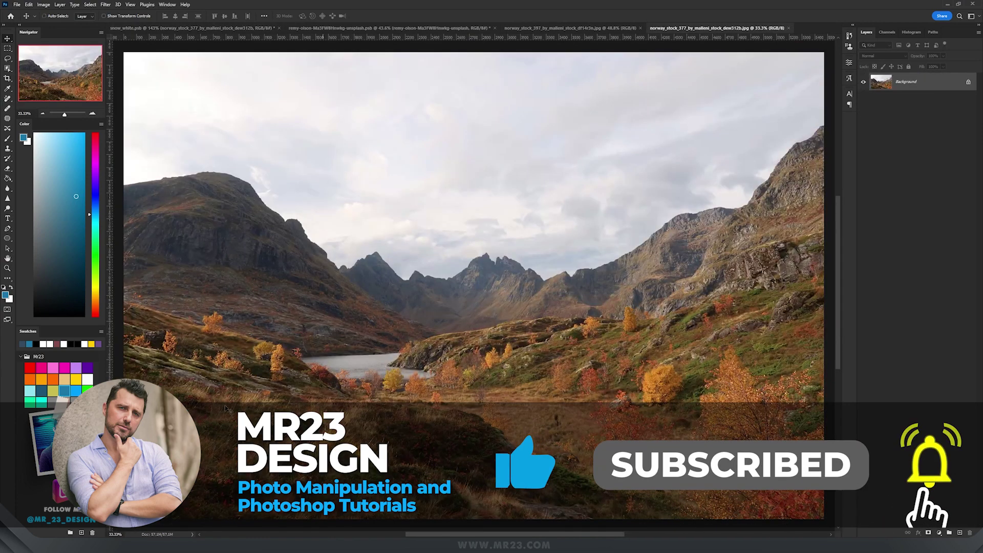
pyautogui.hotkey('ctrl', 'w')
pyautogui.click(864, 425)
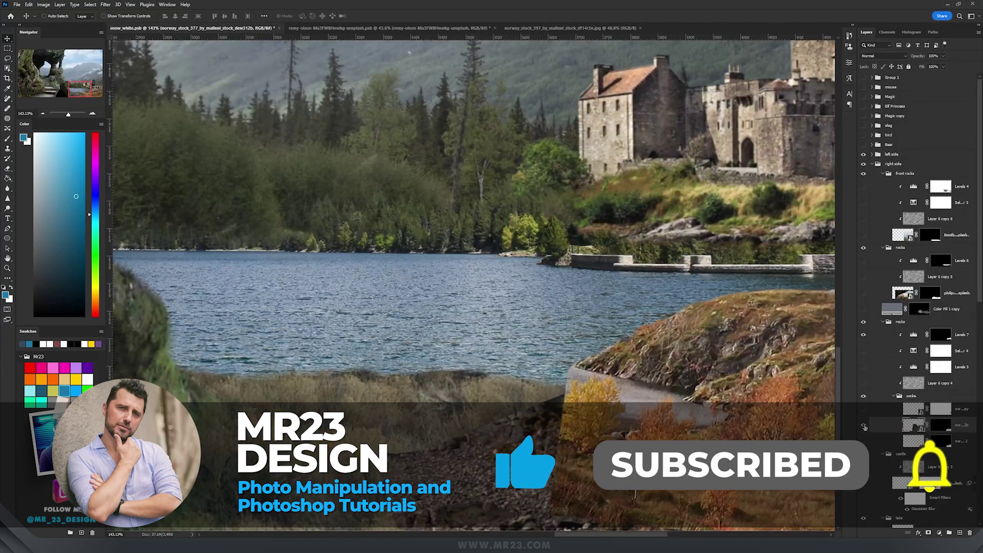
pyautogui.scroll(-5, 746, 319)
pyautogui.hscroll(3, 745, 319)
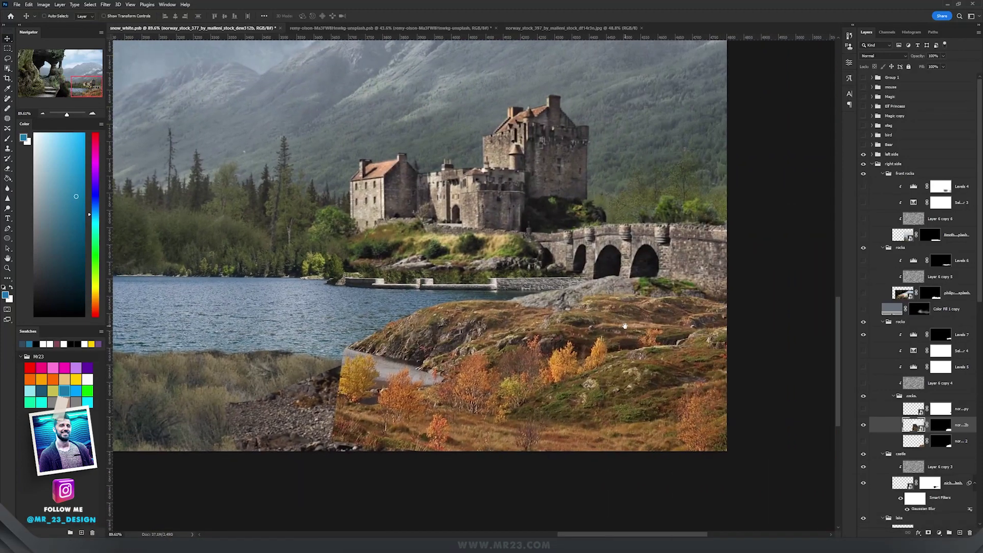
pyautogui.click(864, 425)
pyautogui.click(864, 425)
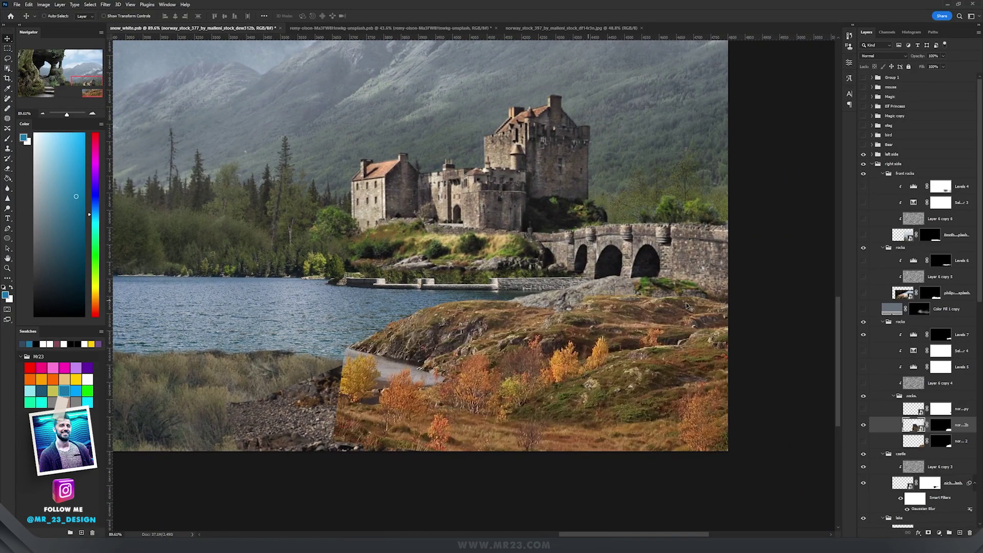
# Turn on the second autumn hillside layer and open the cave source photo.
pyautogui.click(864, 409)
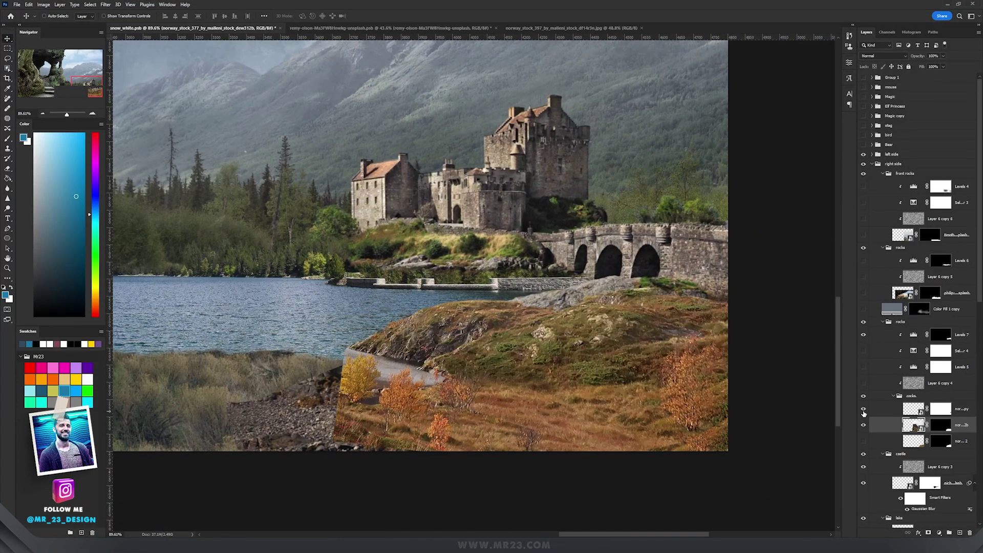
pyautogui.click(909, 413)
pyautogui.moveTo(651, 387); pyautogui.dragTo(755, 385)
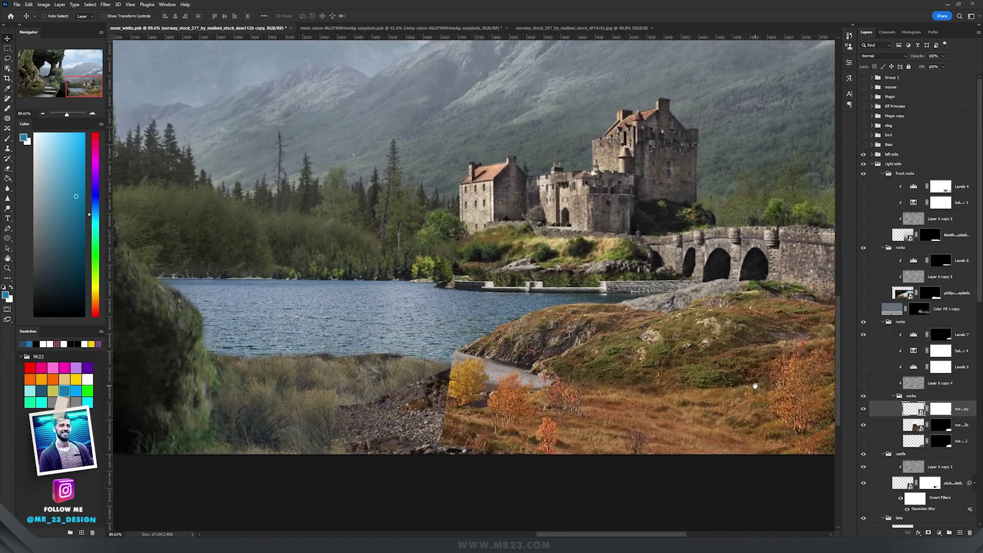
pyautogui.click(895, 445)
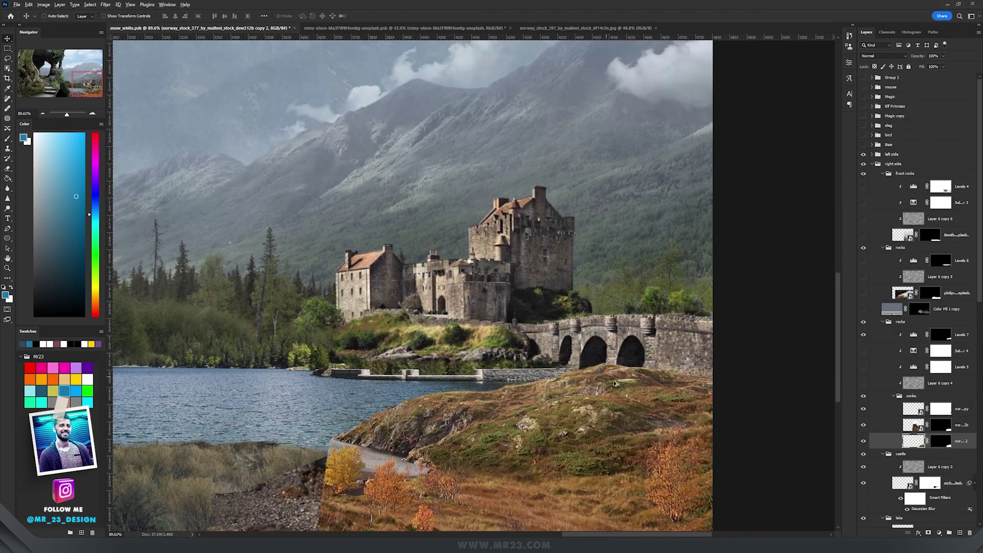
pyautogui.scroll(5, 615, 383)
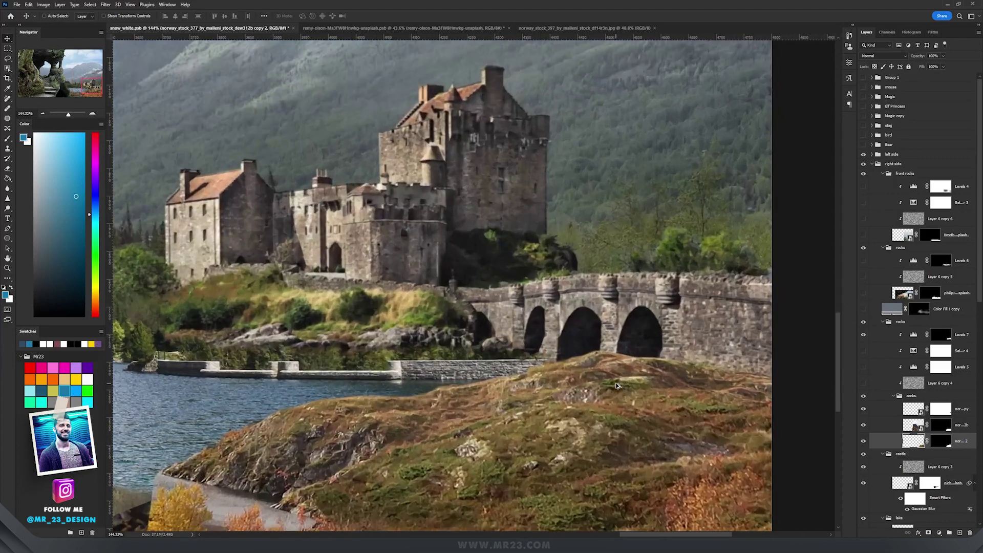
pyautogui.scroll(-4, 617, 386)
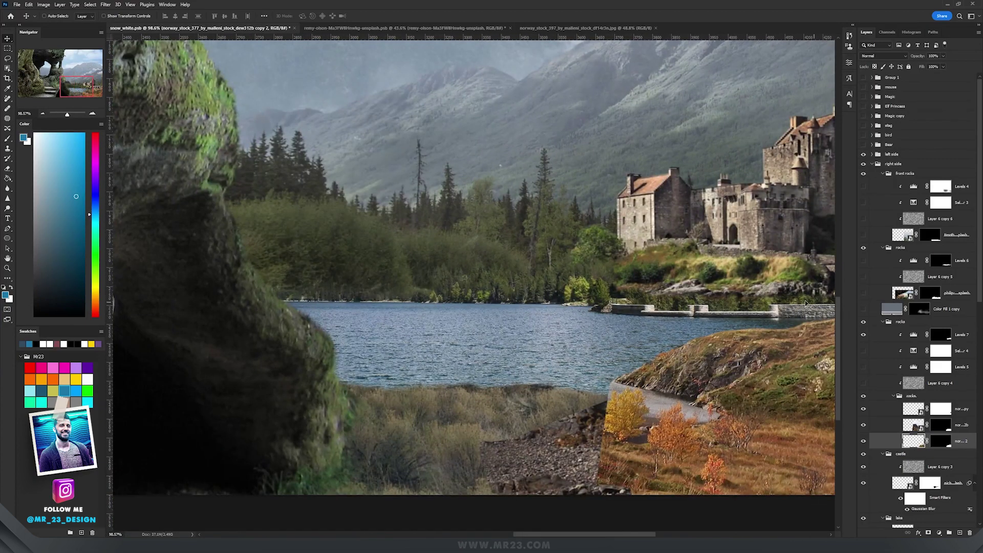
pyautogui.moveTo(809, 304); pyautogui.dragTo(730, 324)
pyautogui.click(863, 293)
# Nudge the placed mossy layer to the right into its new position.
pyautogui.scroll(6, 533, 325)
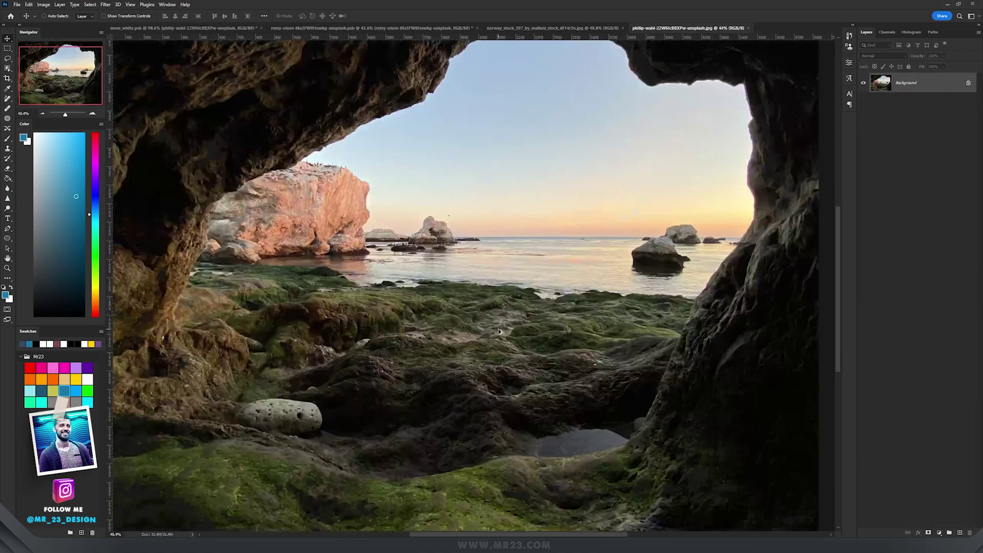
pyautogui.scroll(4, 533, 324)
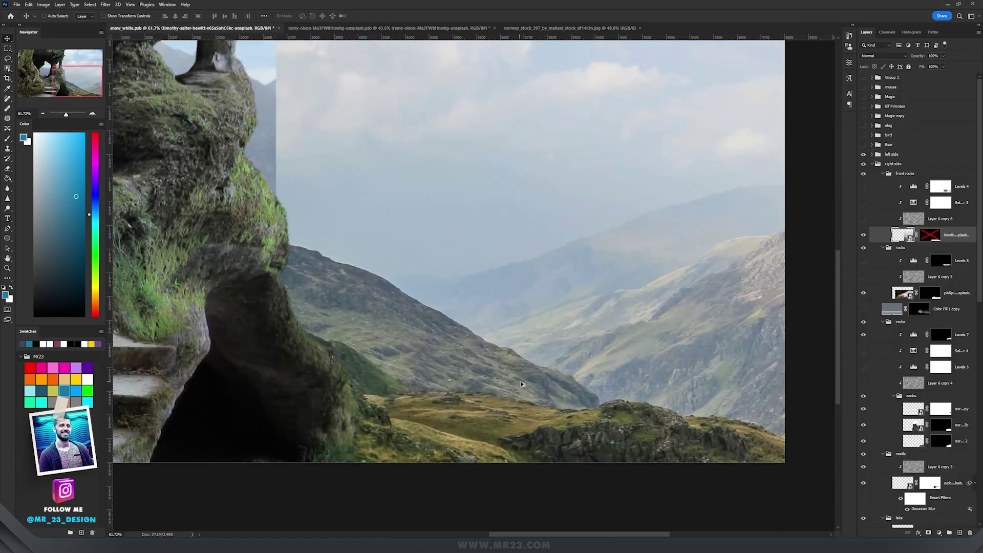
pyautogui.moveTo(520, 381); pyautogui.dragTo(572, 387)
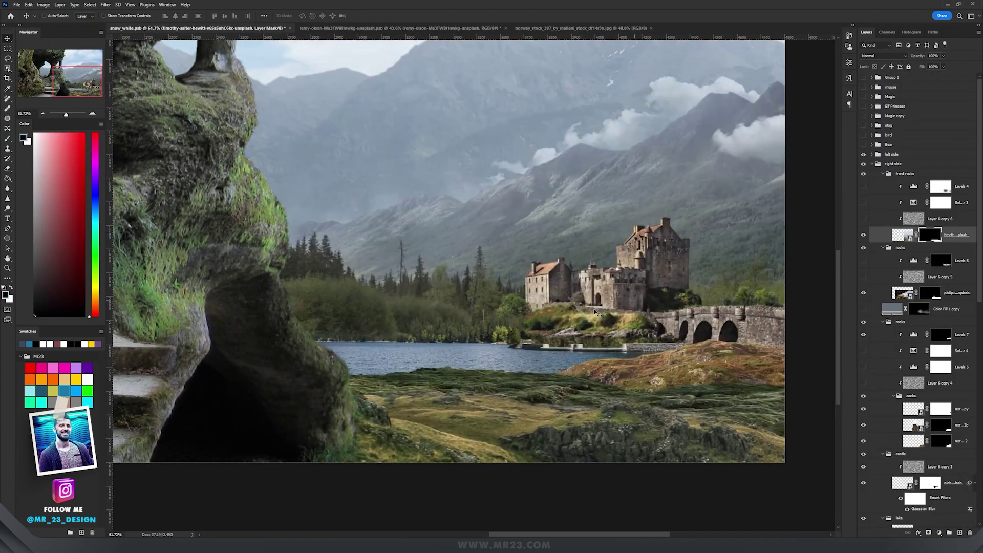
# Pan to centre the castle and select the Levels 5 adjustment.
pyautogui.scroll(-1, 662, 364)
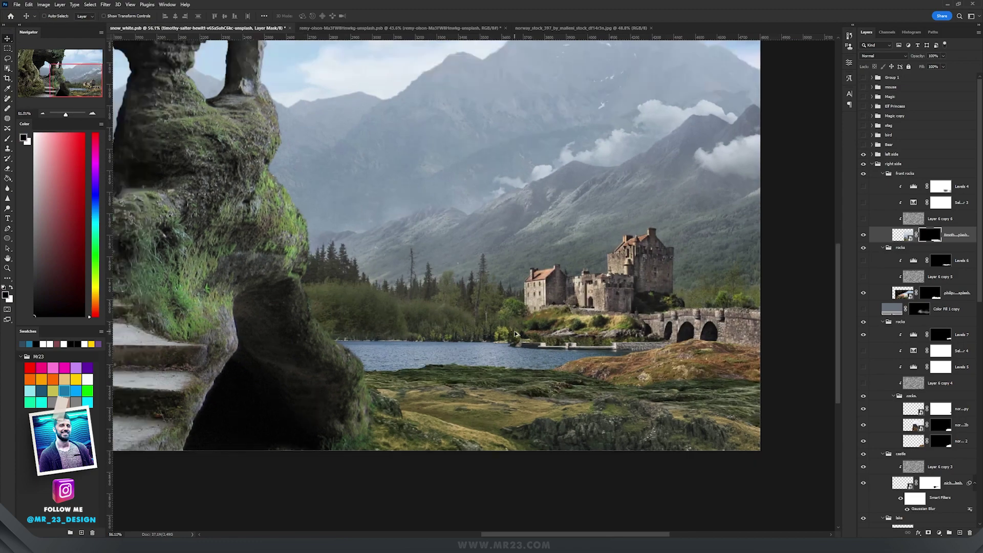
pyautogui.scroll(4, 662, 364)
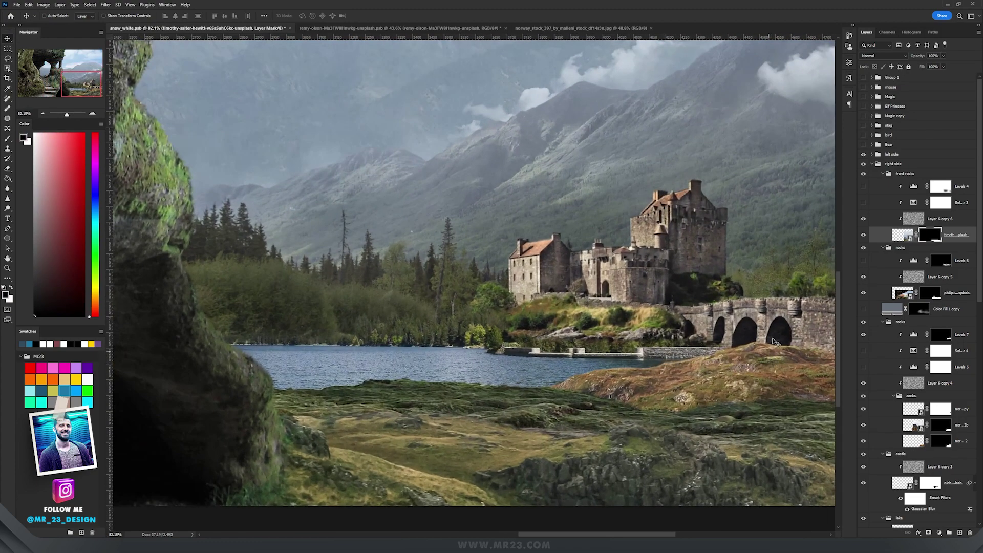
pyautogui.moveTo(654, 374); pyautogui.dragTo(588, 356)
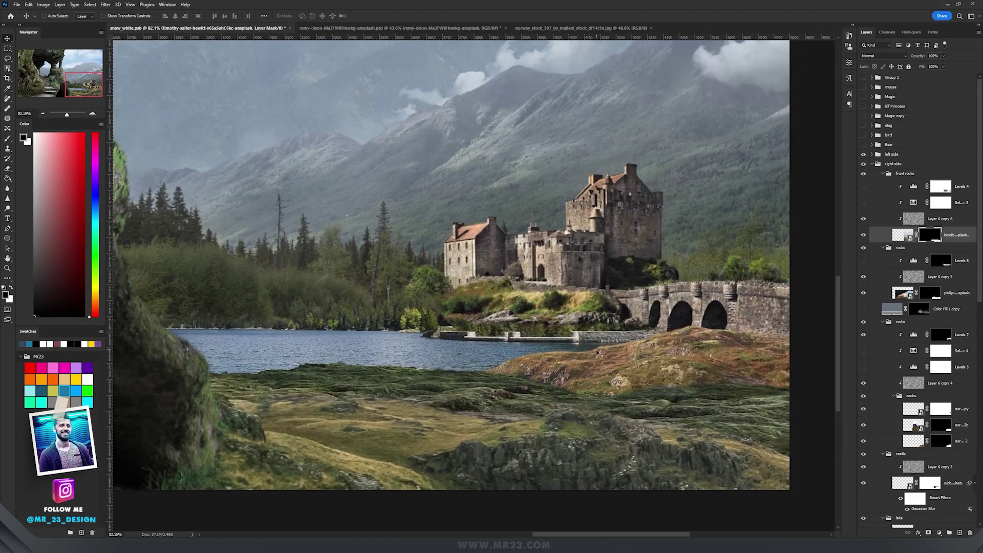
pyautogui.moveTo(504, 359); pyautogui.dragTo(585, 350)
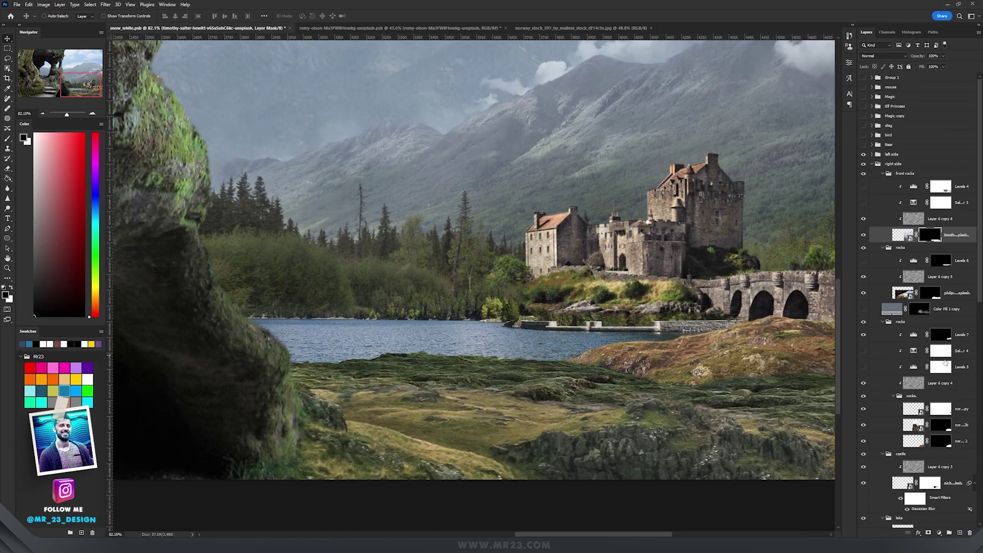
pyautogui.click(961, 368)
pyautogui.scroll(5, 757, 365)
# Turn on Levels 5 and raise its midtone to 0.96 to brighten the foreground rocks.
pyautogui.moveTo(704, 366); pyautogui.dragTo(535, 389)
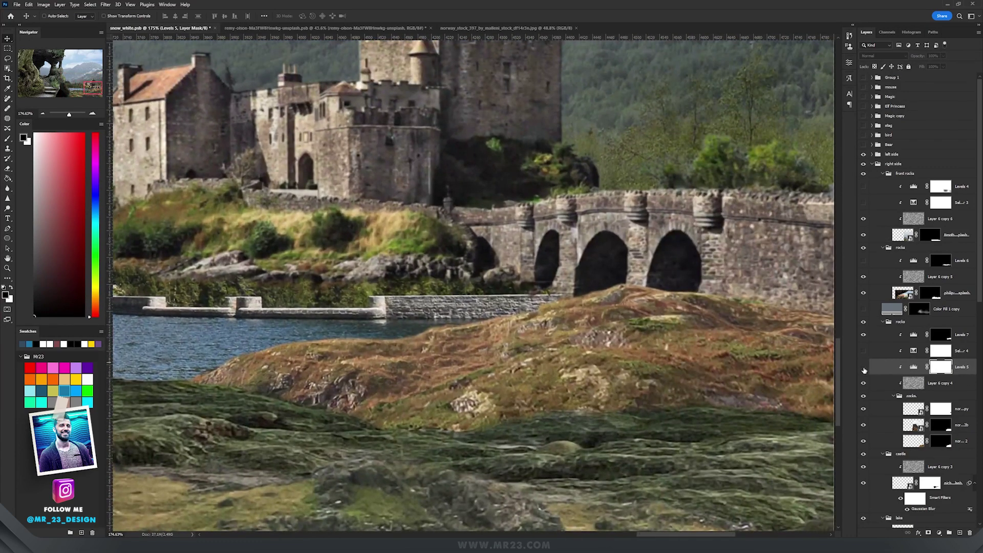
pyautogui.click(864, 367)
pyautogui.doubleClick(913, 367)
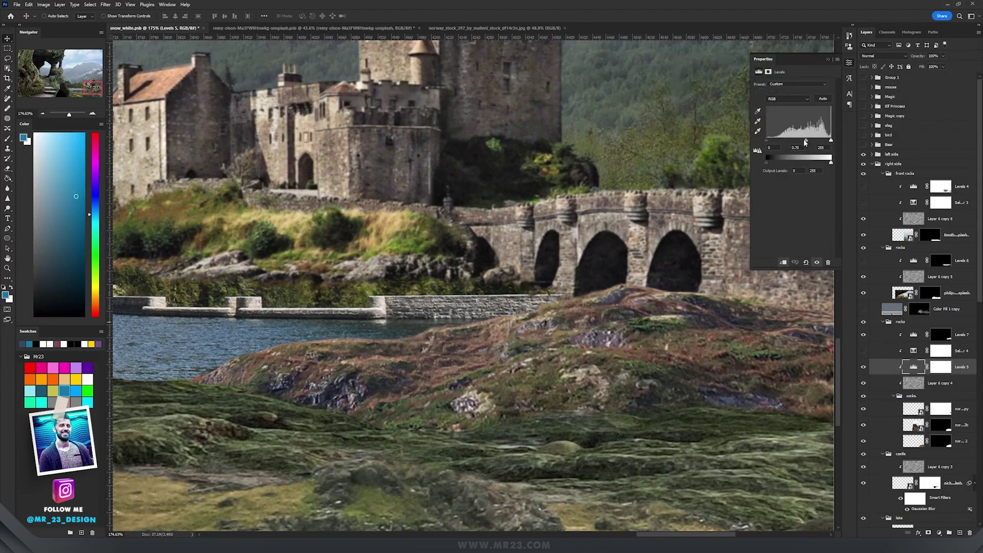
pyautogui.moveTo(804, 140); pyautogui.dragTo(805, 144)
# Check Selective Color 4's Neutrals settings and its blend mode.
pyautogui.click(917, 351)
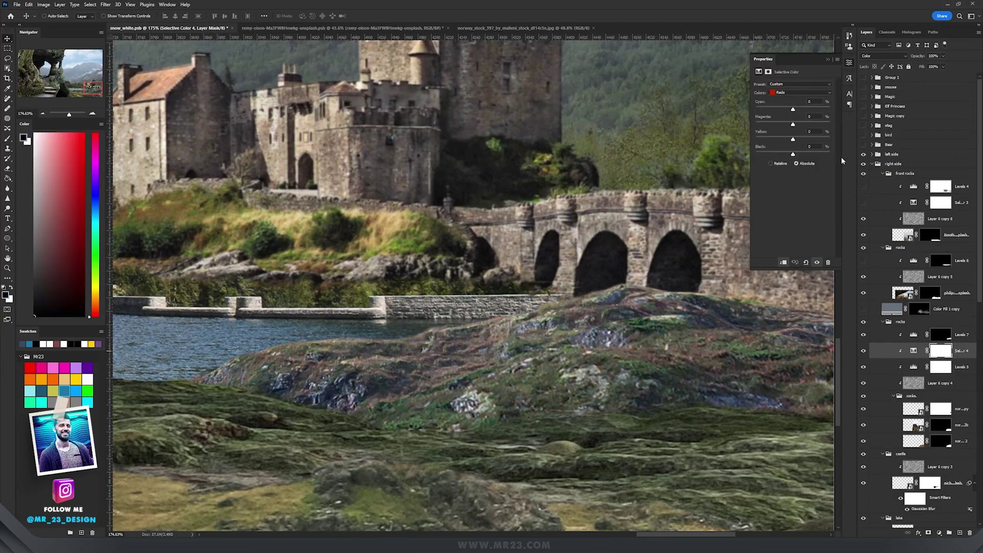
pyautogui.click(804, 92)
pyautogui.click(883, 56)
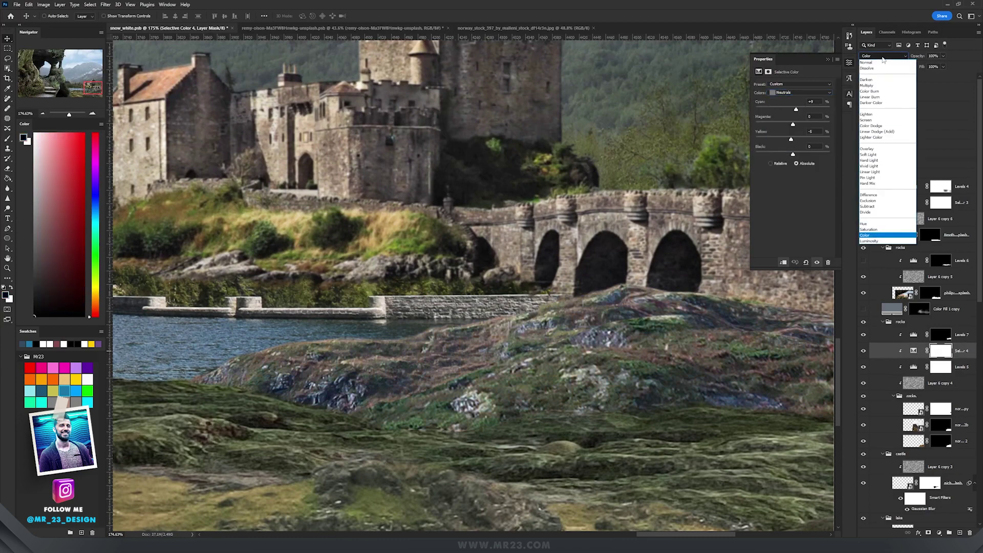
pyautogui.click(883, 57)
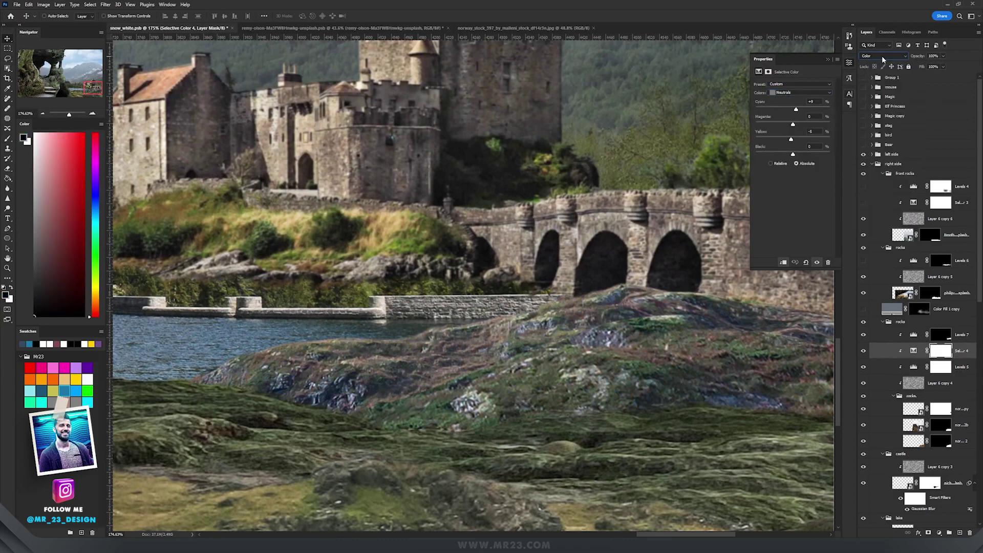
# Open the Levels 6 settings and pan right across the castle.
pyautogui.click(913, 260)
pyautogui.click(914, 261)
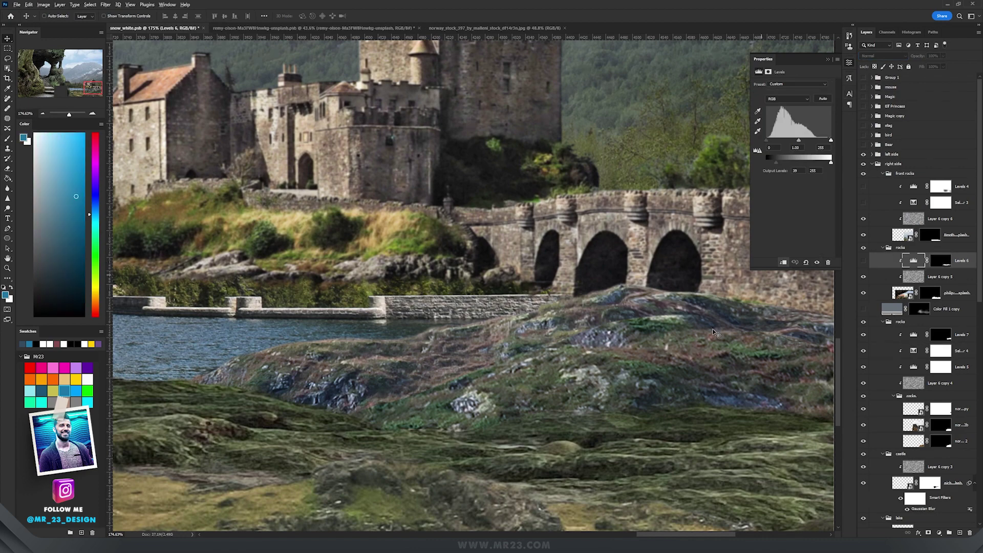
pyautogui.scroll(-3, 719, 333)
pyautogui.moveTo(640, 334); pyautogui.dragTo(743, 347)
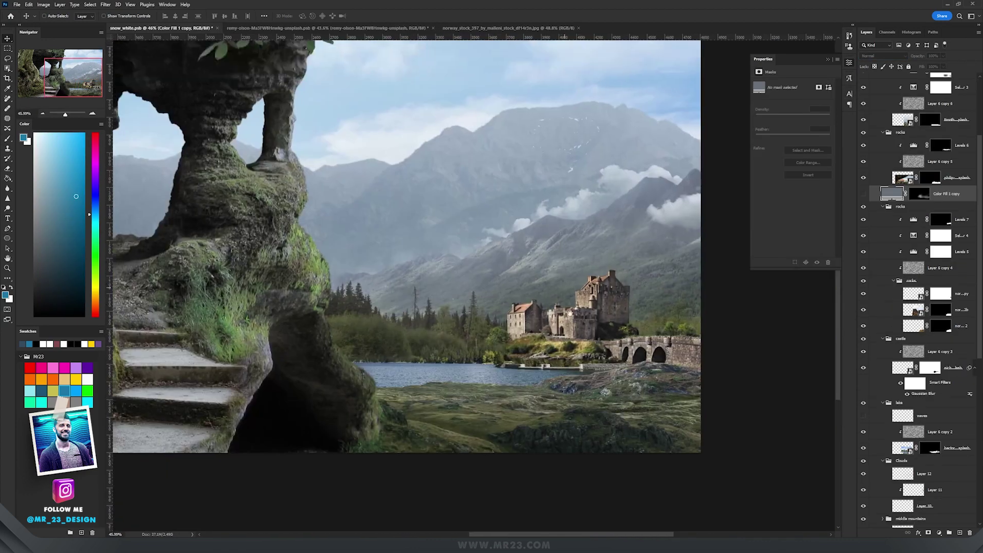
pyautogui.scroll(4, 608, 355)
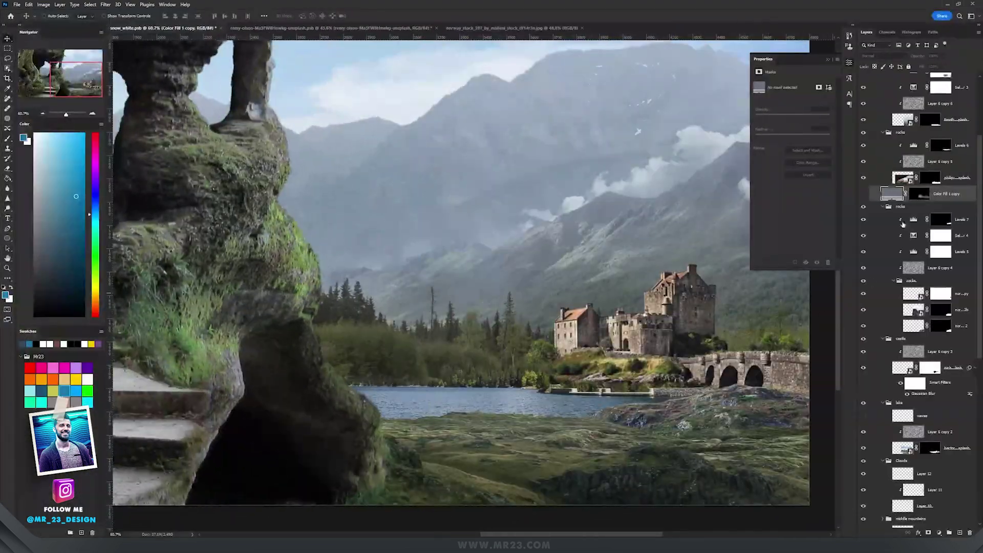
pyautogui.click(937, 534)
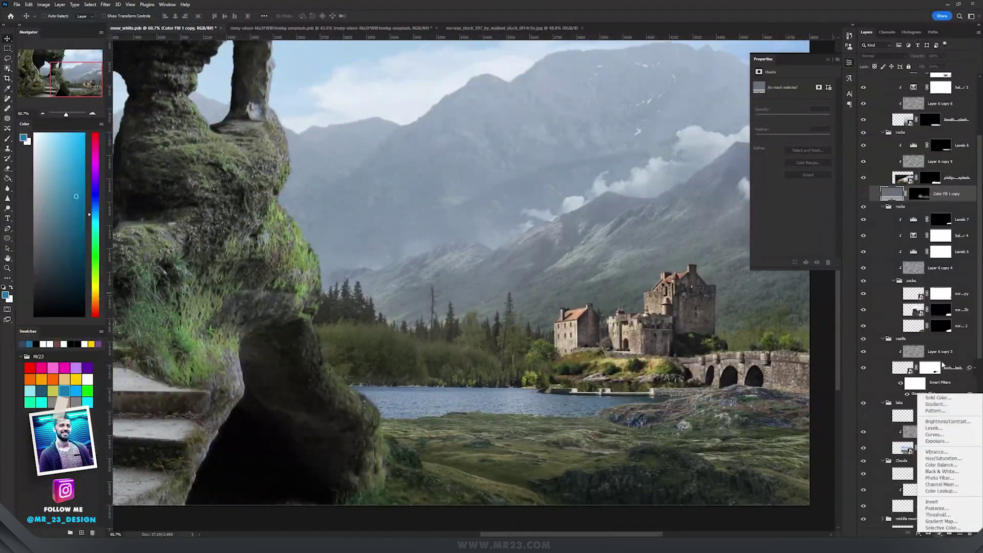
# Add a grey-blue (67707a) Color Fill layer and invert its mask to hide it.
pyautogui.click(942, 398)
pyautogui.write('67707a')
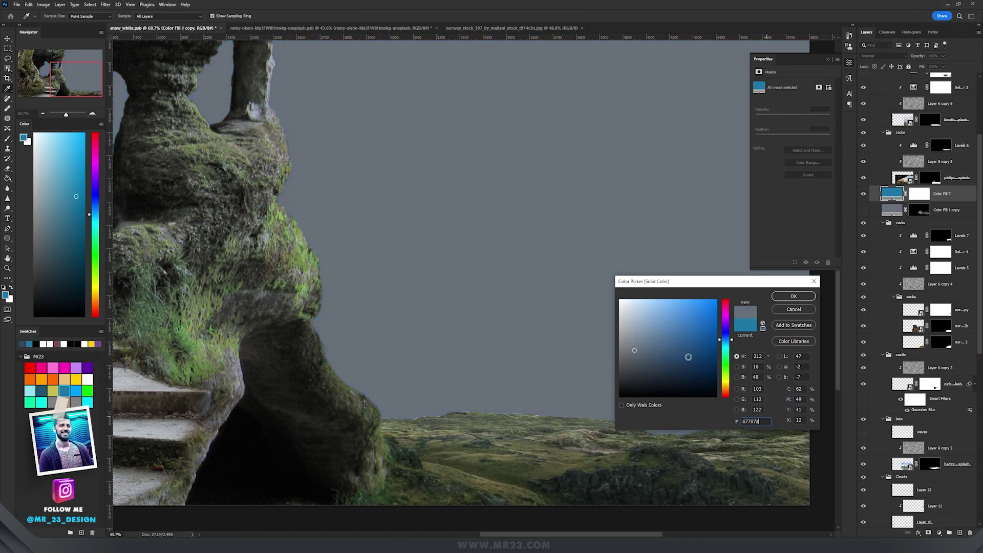
pyautogui.click(794, 297)
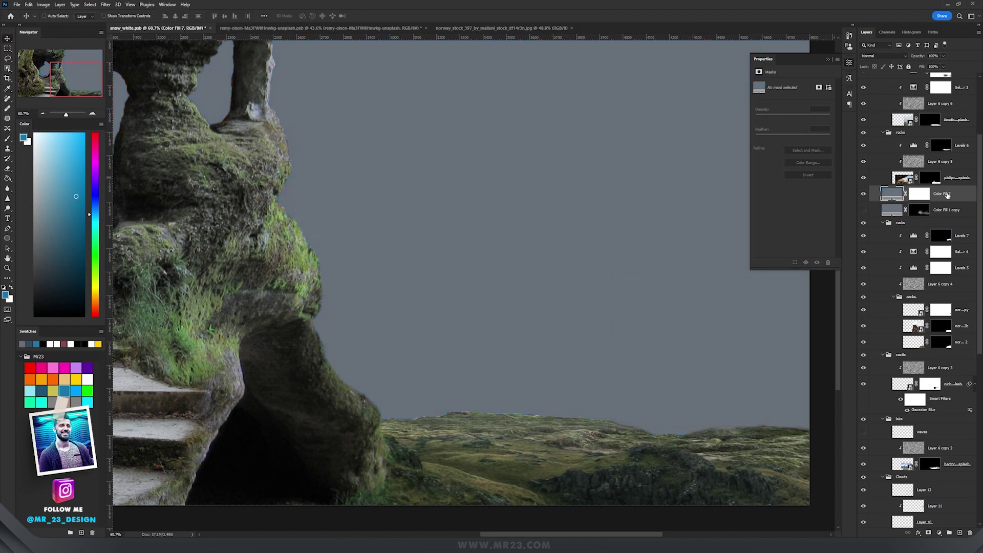
pyautogui.click(919, 194)
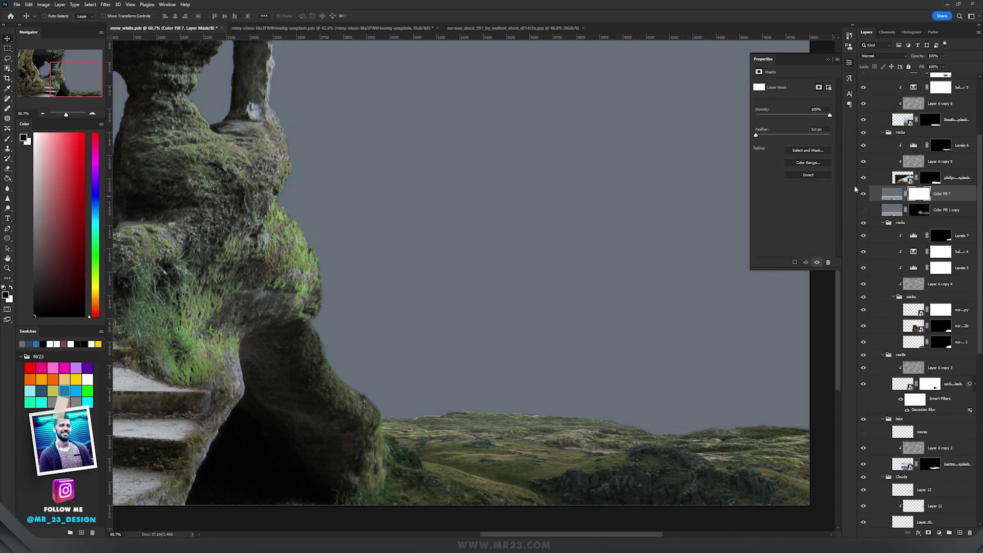
pyautogui.click(825, 175)
# Load a soft cloud brush with white foreground and 6% flow to paint haze into the mask.
pyautogui.press('b')
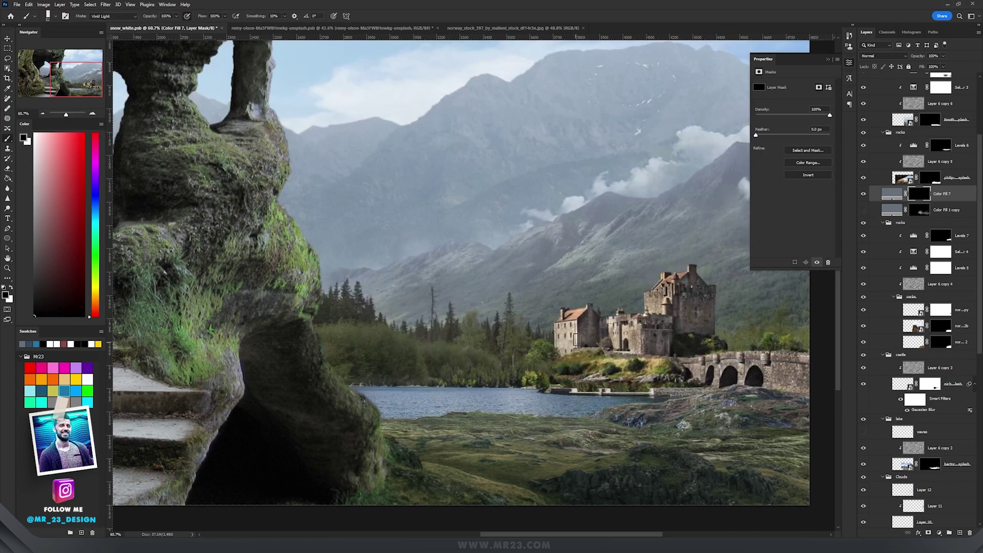
pyautogui.rightClick(569, 337)
pyautogui.doubleClick(757, 400)
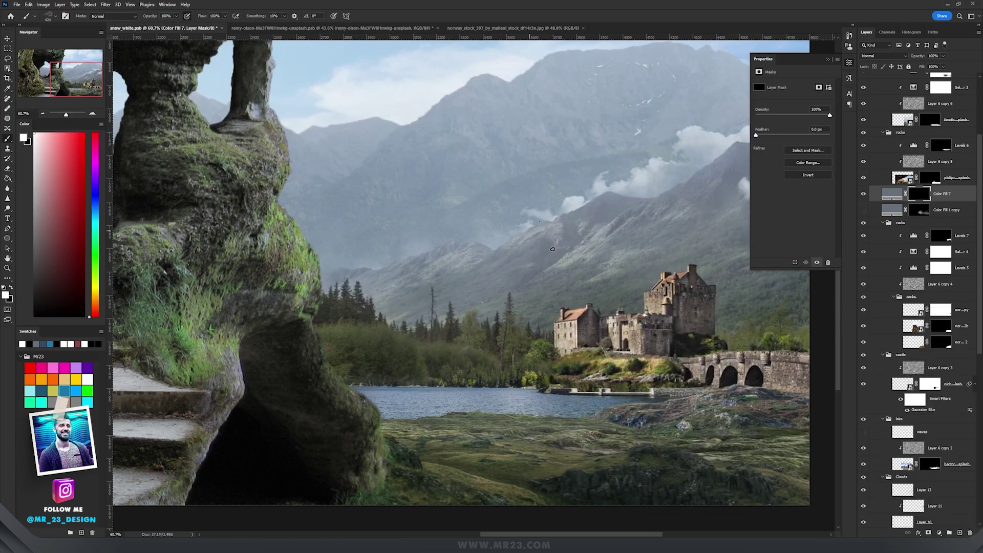
pyautogui.click(6, 297)
pyautogui.press('Return')
pyautogui.click(225, 17)
pyautogui.click(246, 3)
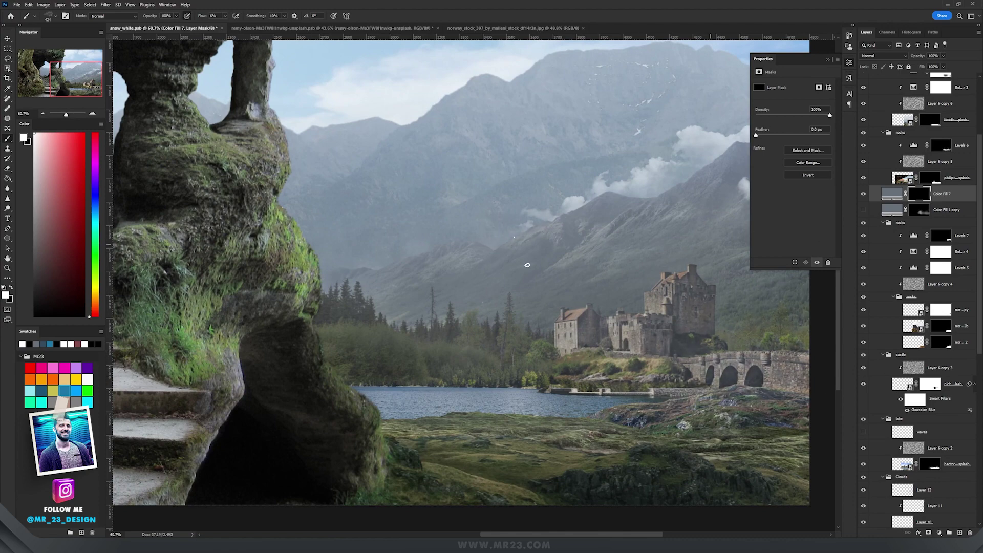
pyautogui.scroll(-3, 528, 265)
pyautogui.scroll(2, 672, 339)
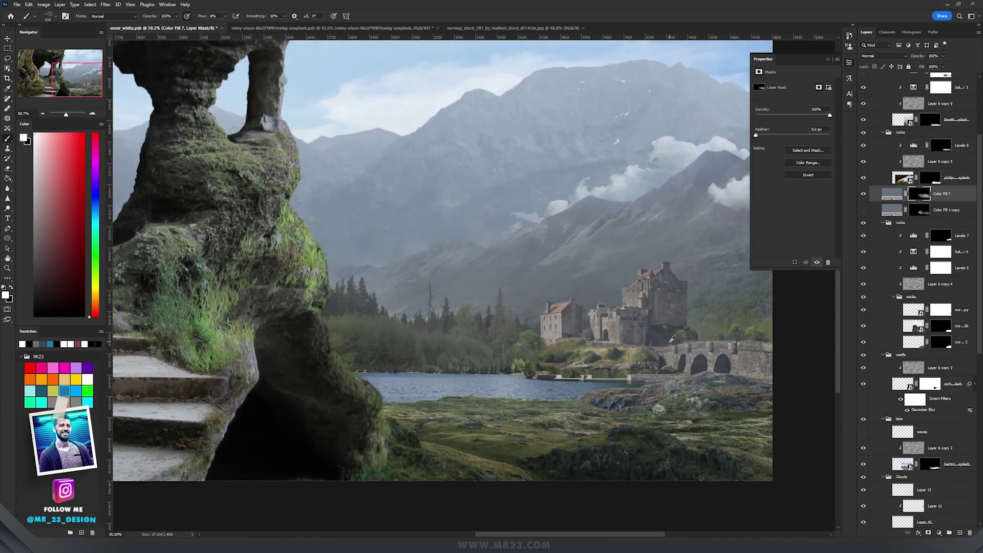
pyautogui.scroll(1, 672, 338)
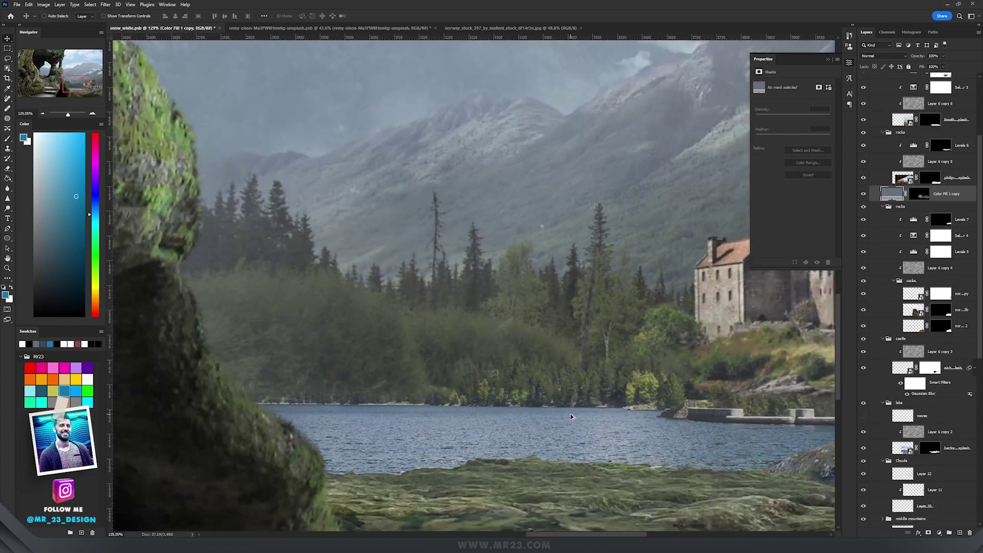
# Show the waves layer so white splashes appear along the lake's near shoreline.
pyautogui.scroll(4, 519, 449)
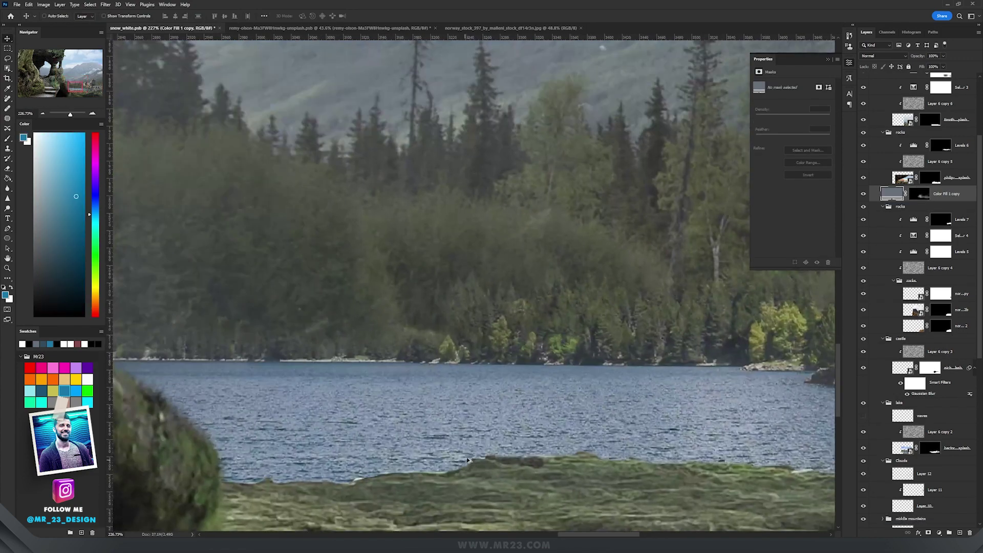
pyautogui.moveTo(547, 466); pyautogui.dragTo(258, 337)
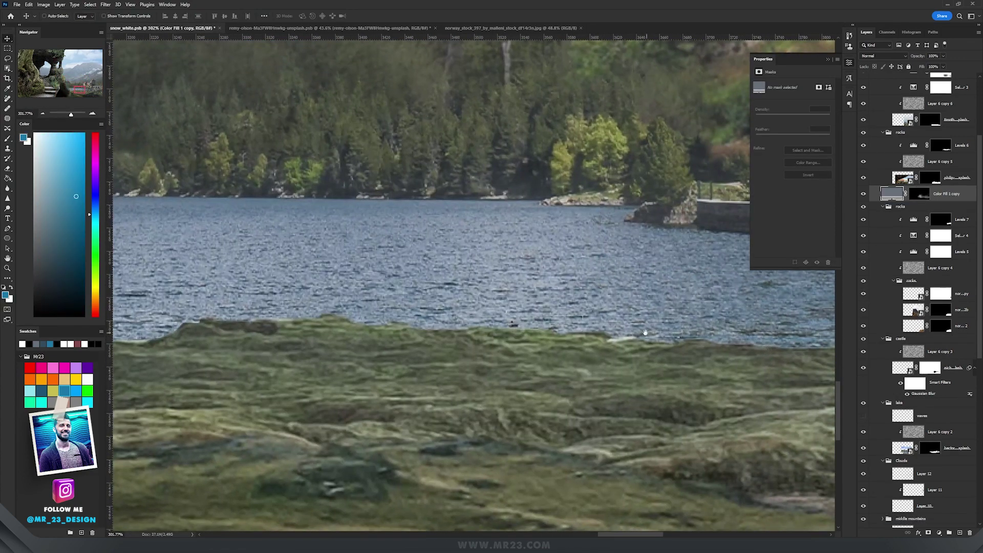
pyautogui.moveTo(645, 333); pyautogui.dragTo(702, 318)
pyautogui.moveTo(172, 368); pyautogui.dragTo(525, 380)
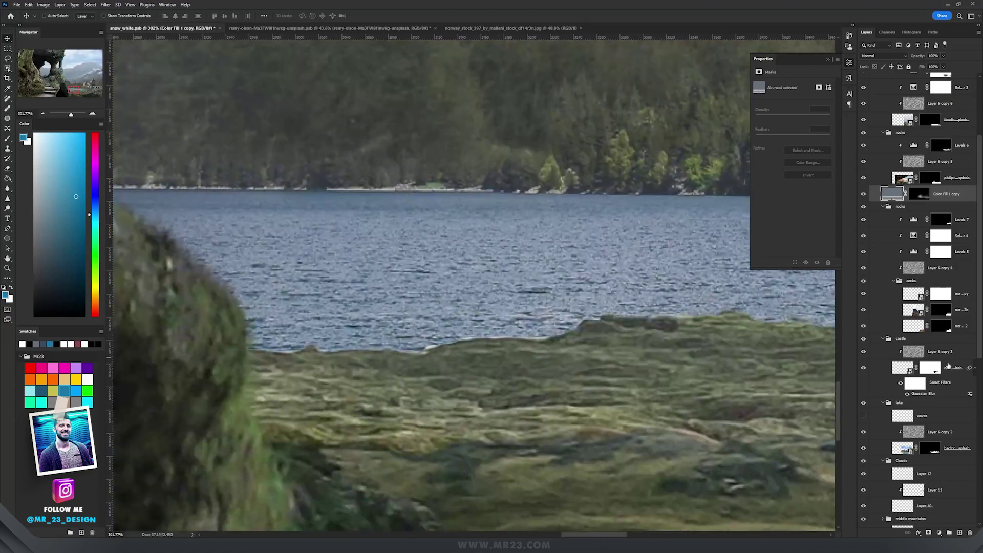
pyautogui.click(864, 416)
pyautogui.scroll(-5, 360, 324)
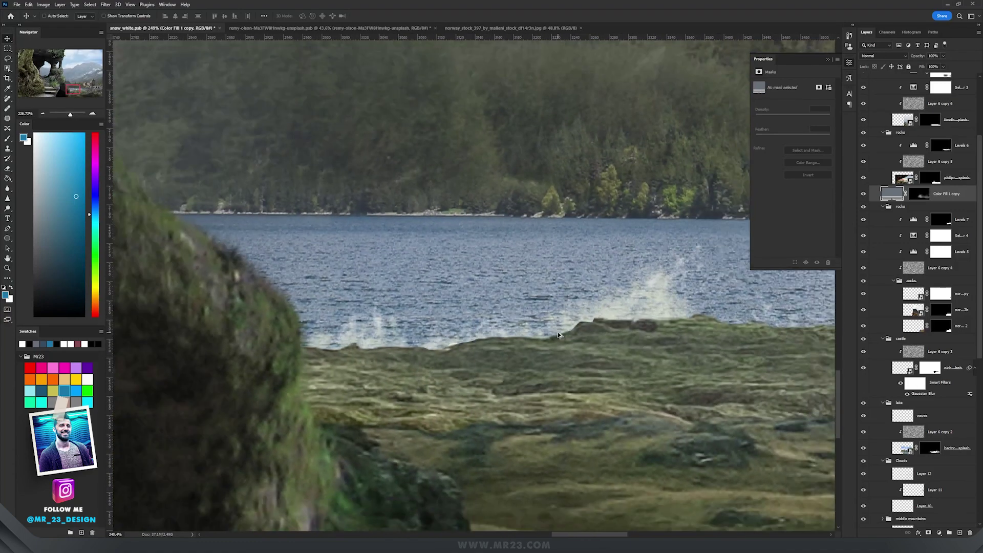
pyautogui.scroll(-2, 360, 323)
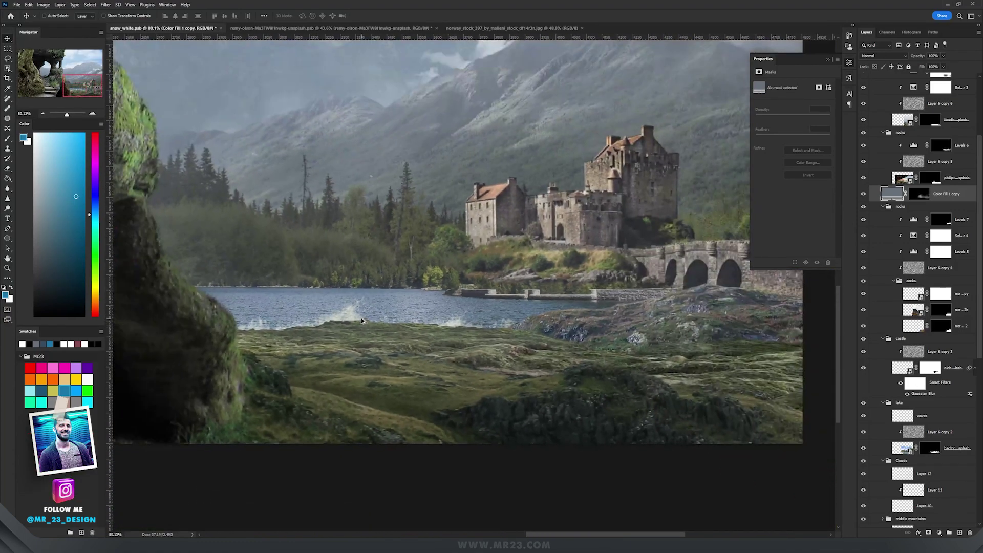
pyautogui.scroll(3, 304, 308)
pyautogui.scroll(6, 296, 319)
pyautogui.scroll(-8, 493, 336)
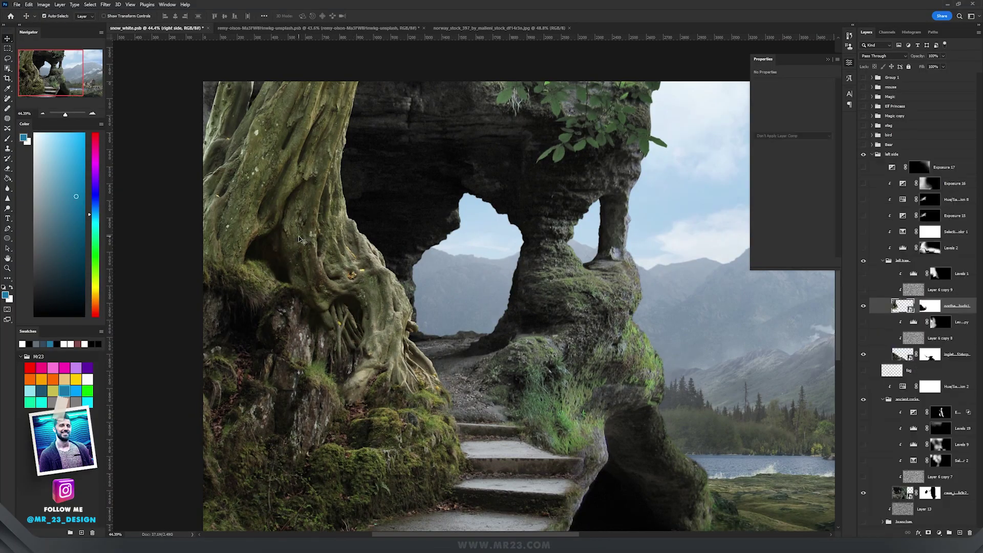
# Show Layer 6 copy 9 and Levels 1 on the left tree, and adjust Levels 1 output.
pyautogui.click(864, 289)
pyautogui.click(862, 274)
pyautogui.moveTo(310, 168); pyautogui.dragTo(359, 252)
pyautogui.click(914, 277)
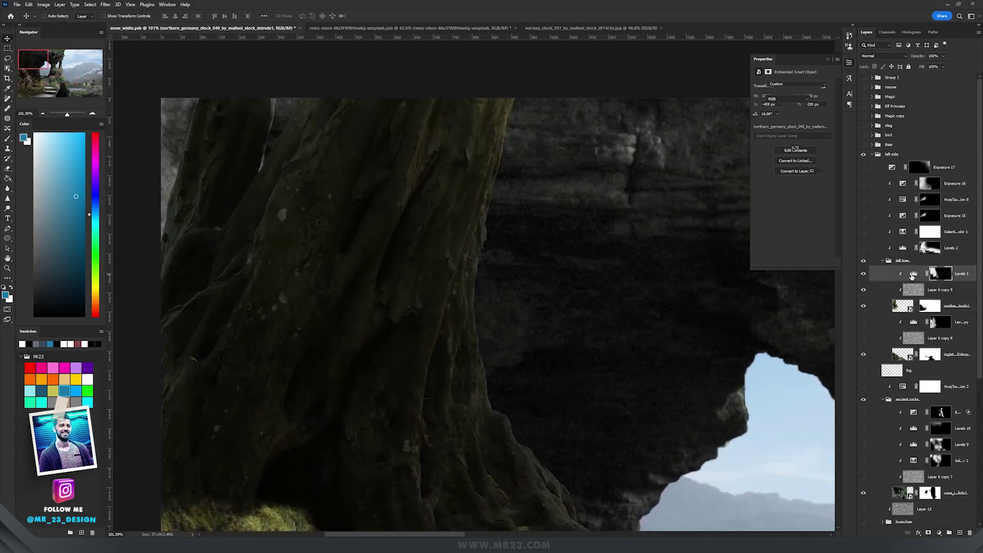
pyautogui.moveTo(781, 161)
pyautogui.mouseDown()
pyautogui.moveTo(829, 162)
pyautogui.moveTo(777, 164)
pyautogui.mouseUp()
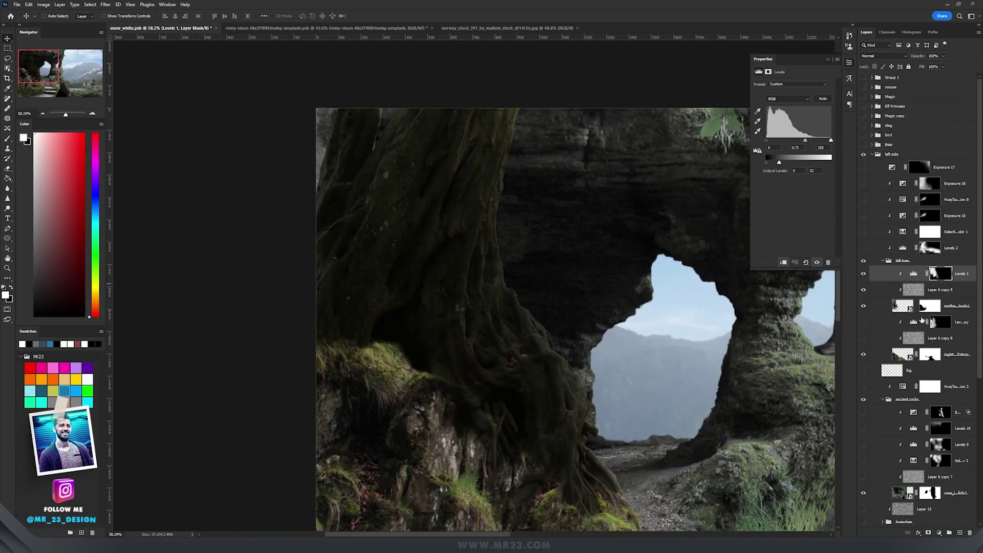
# Turn on Levels 1 copy and show the branches group over the cave.
pyautogui.moveTo(619, 413); pyautogui.dragTo(593, 266)
pyautogui.moveTo(689, 294); pyautogui.dragTo(604, 262)
pyautogui.scroll(-2, 368, 263)
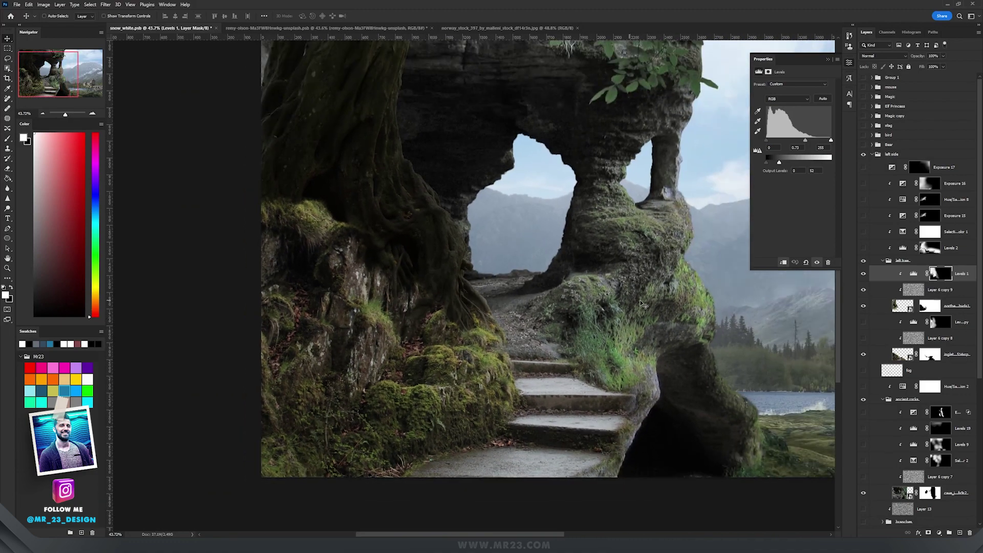
pyautogui.click(863, 322)
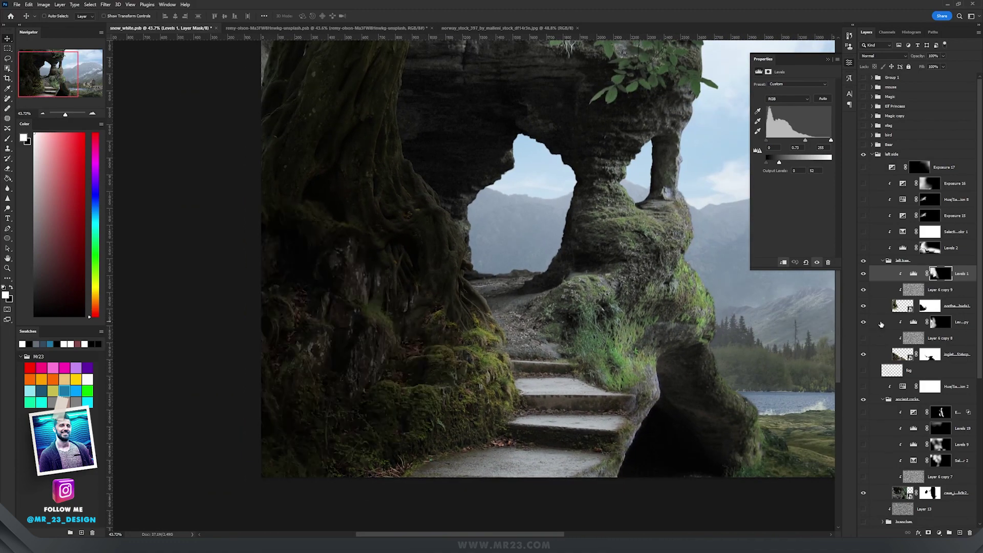
pyautogui.click(913, 323)
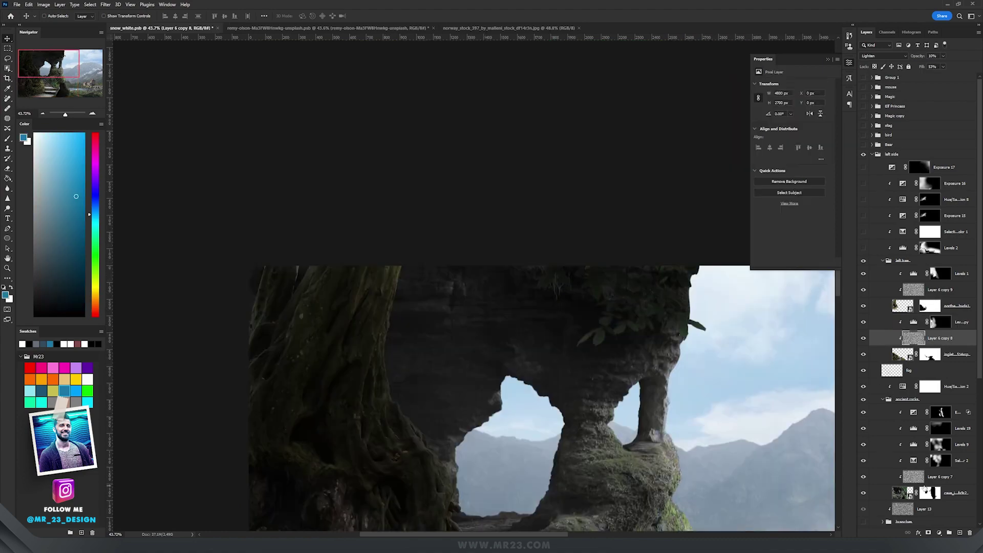
pyautogui.scroll(-2, 892, 512)
pyautogui.click(863, 475)
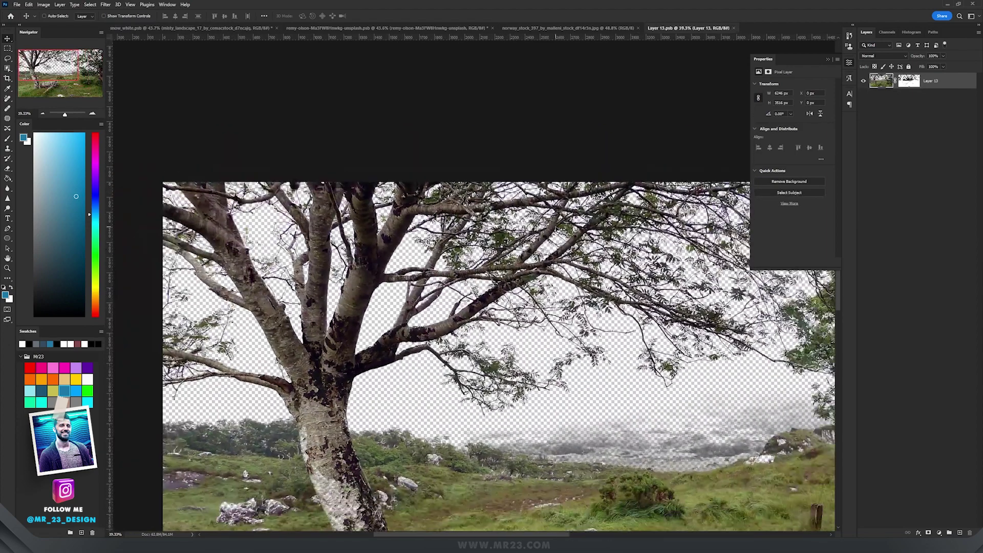
# Disable the Layer 13 tree mask and view the overhanging branches in the main scene.
pyautogui.scroll(2, 557, 228)
pyautogui.moveTo(660, 291); pyautogui.dragTo(554, 228)
pyautogui.scroll(-3, 512, 267)
pyautogui.keyDown('shift'); pyautogui.click(909, 81); pyautogui.keyUp('shift')
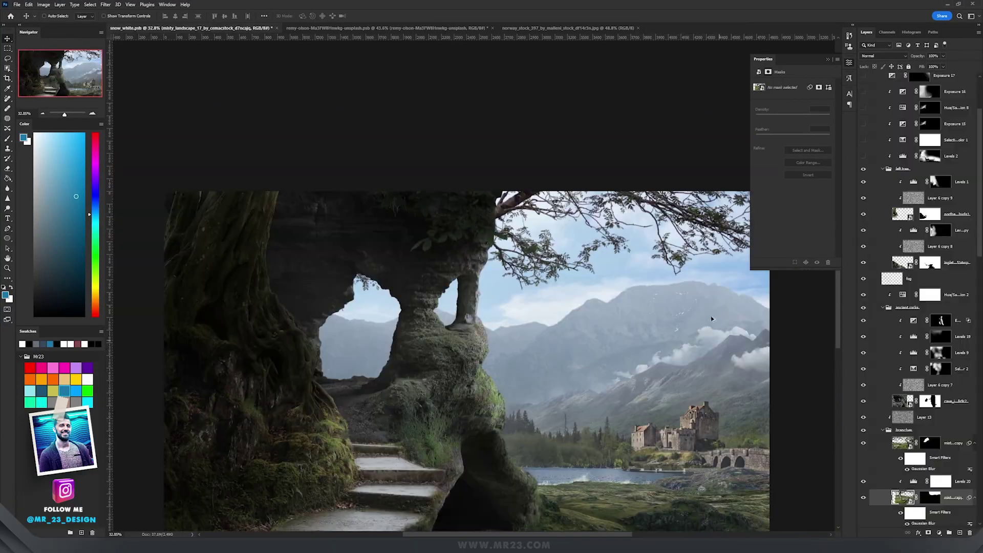
pyautogui.moveTo(647, 244); pyautogui.dragTo(592, 297)
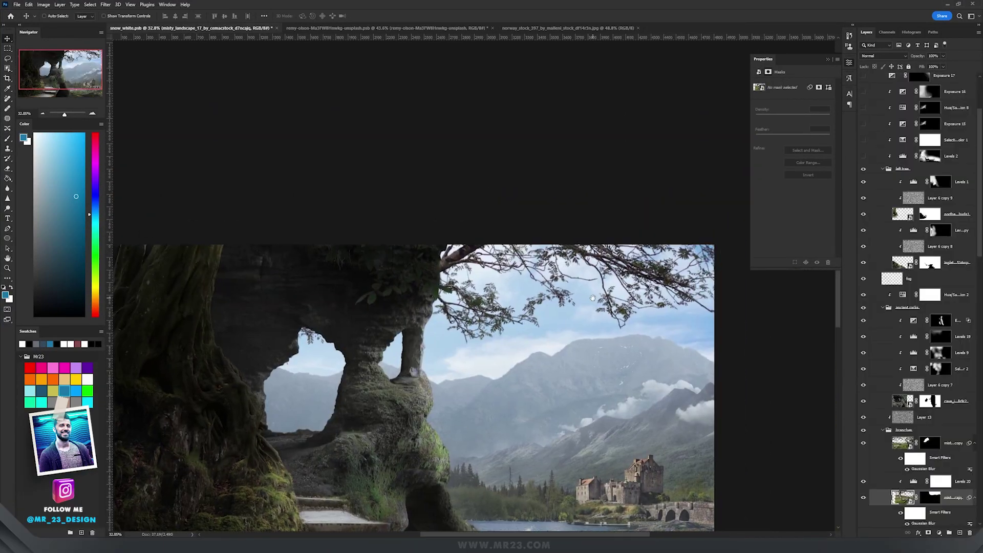
pyautogui.scroll(5, 515, 288)
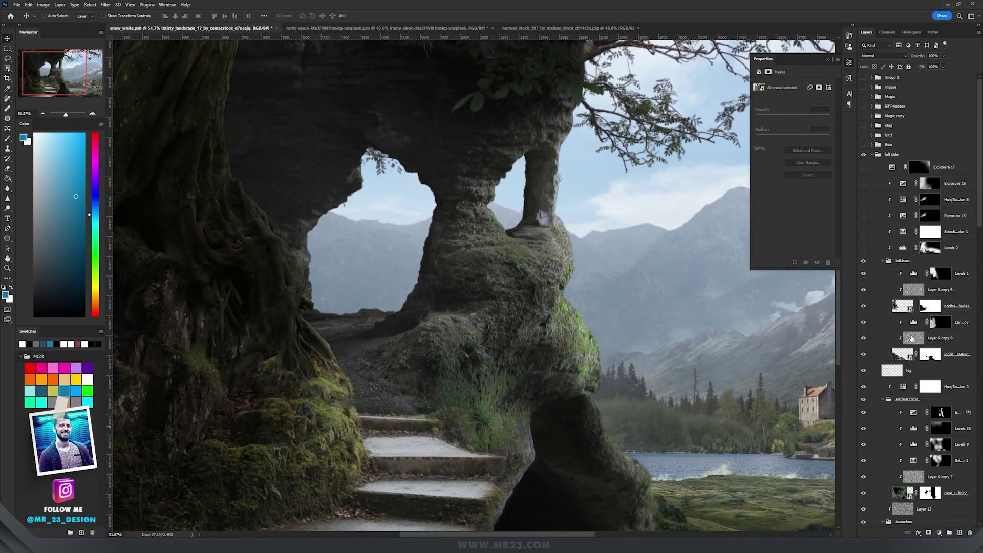
# Collapse the left tree and ancient rocks groups and turn on Levels 2.
pyautogui.click(884, 261)
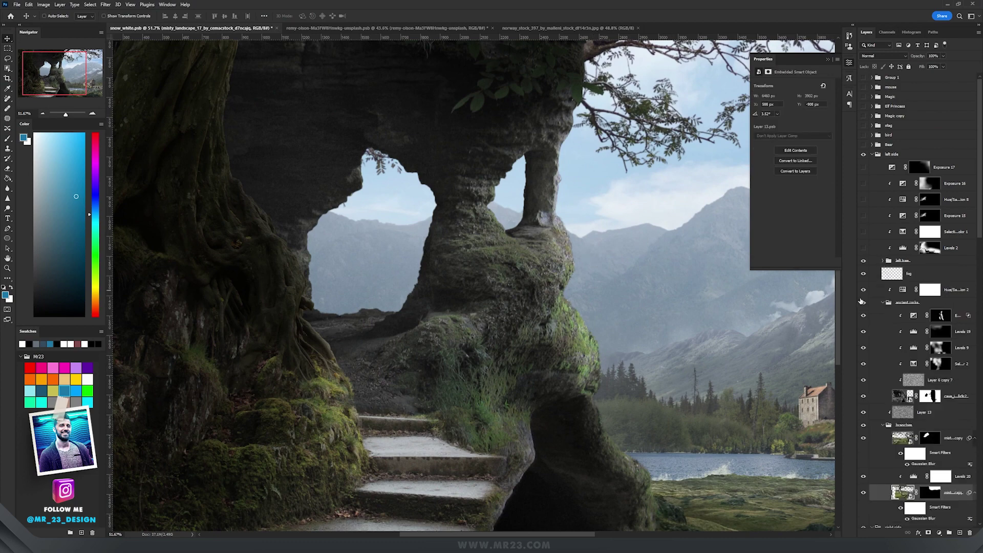
pyautogui.click(883, 303)
pyautogui.click(865, 249)
pyautogui.scroll(-3, 605, 256)
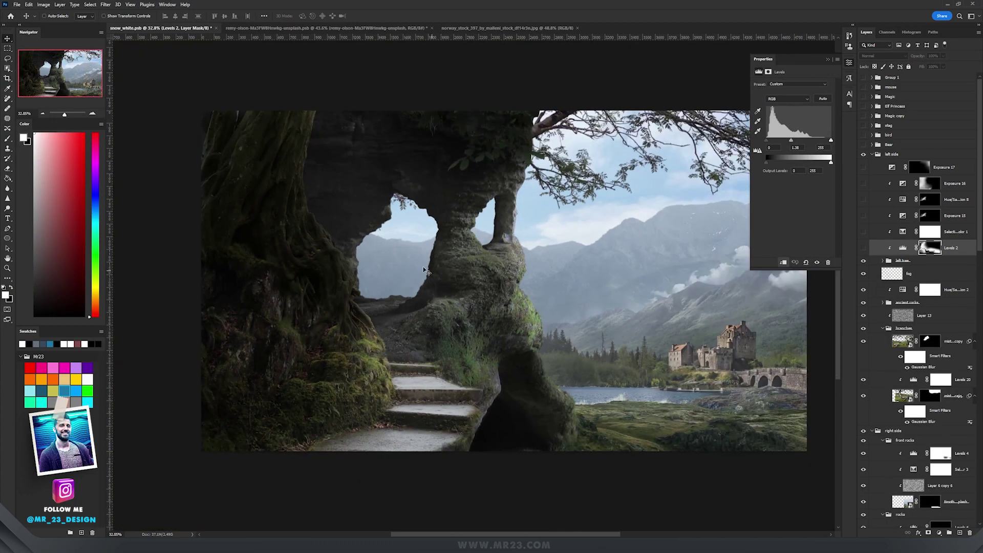
pyautogui.moveTo(425, 256); pyautogui.dragTo(473, 330)
pyautogui.click(863, 247)
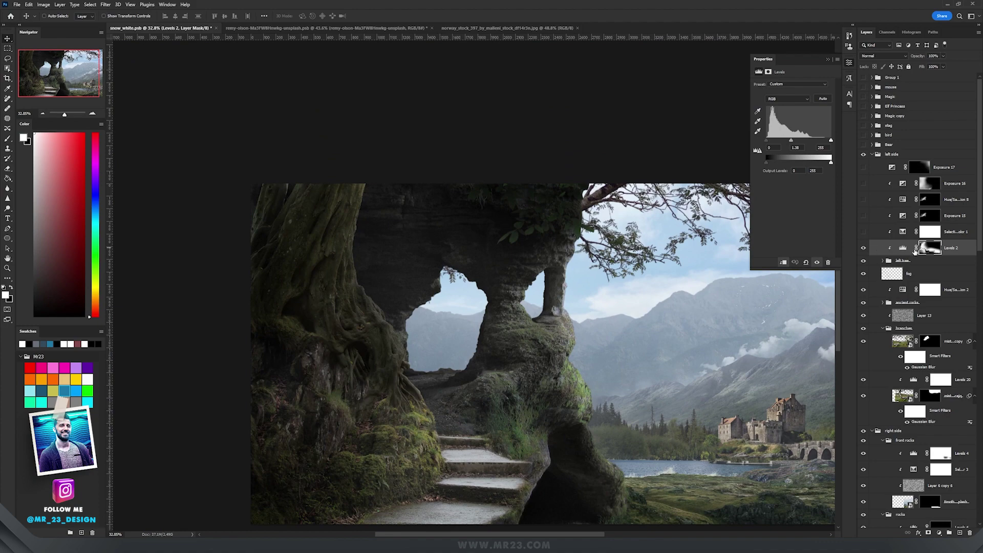
pyautogui.click(904, 248)
# Select Selective Color 1's settings and turn on Exposure 15 for the roots.
pyautogui.scroll(3, 319, 236)
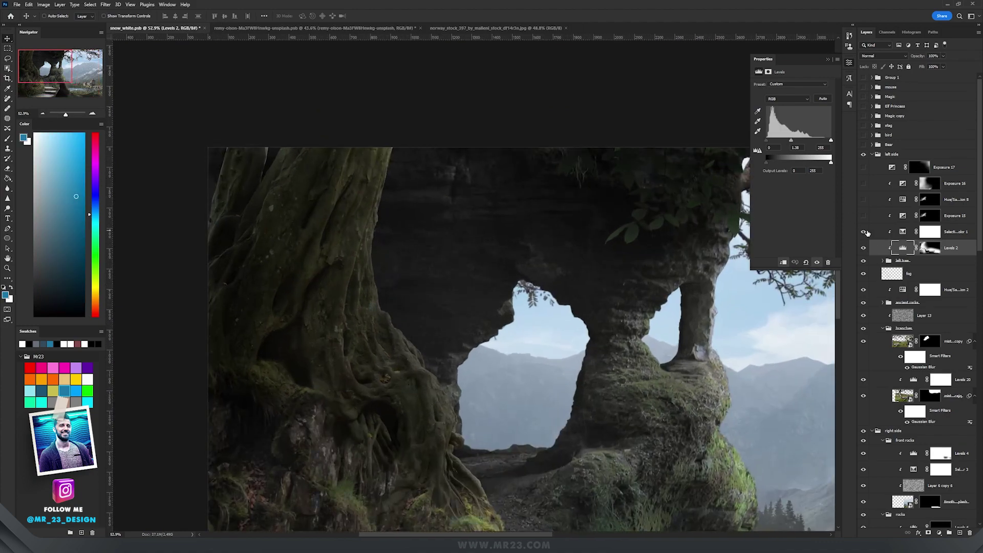
pyautogui.click(903, 233)
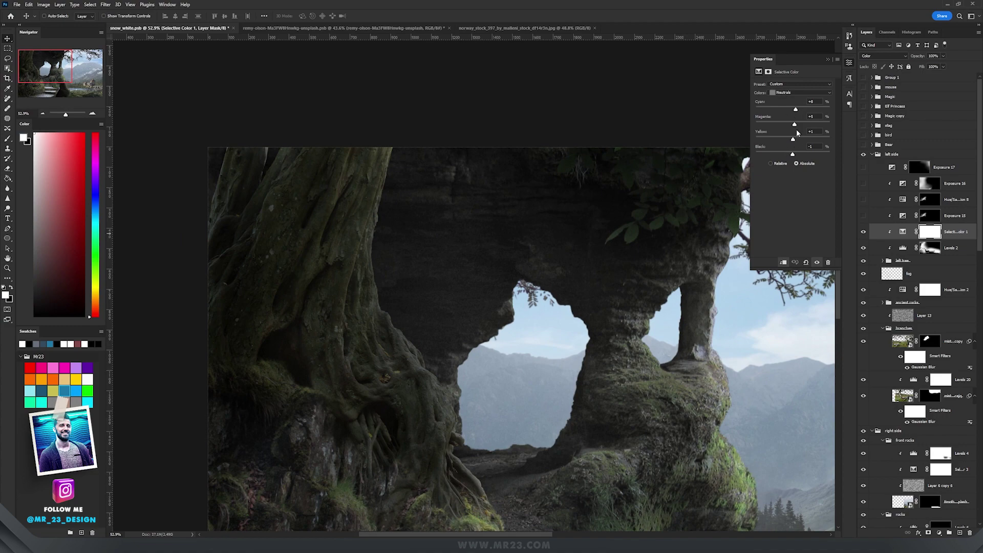
pyautogui.click(903, 232)
pyautogui.scroll(4, 576, 333)
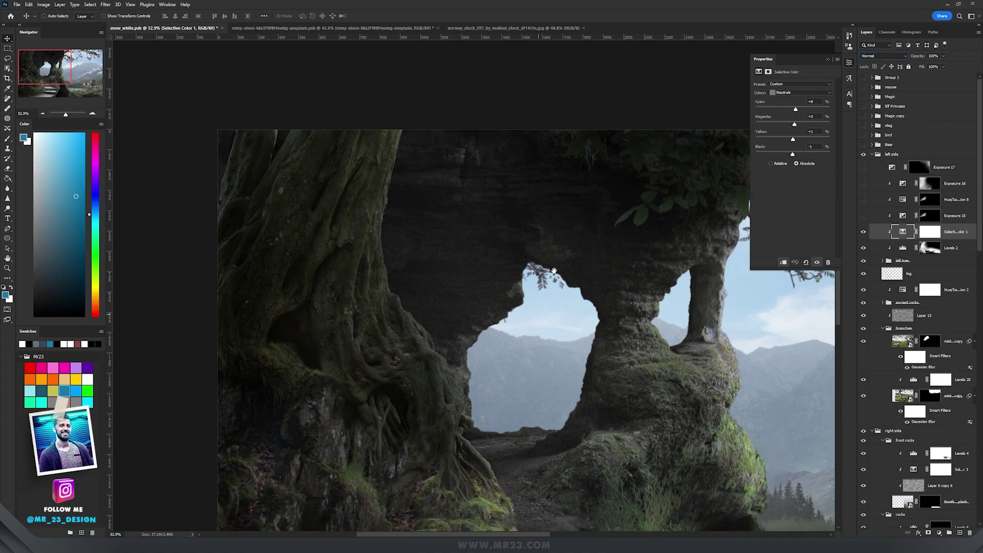
pyautogui.scroll(-5, 523, 297)
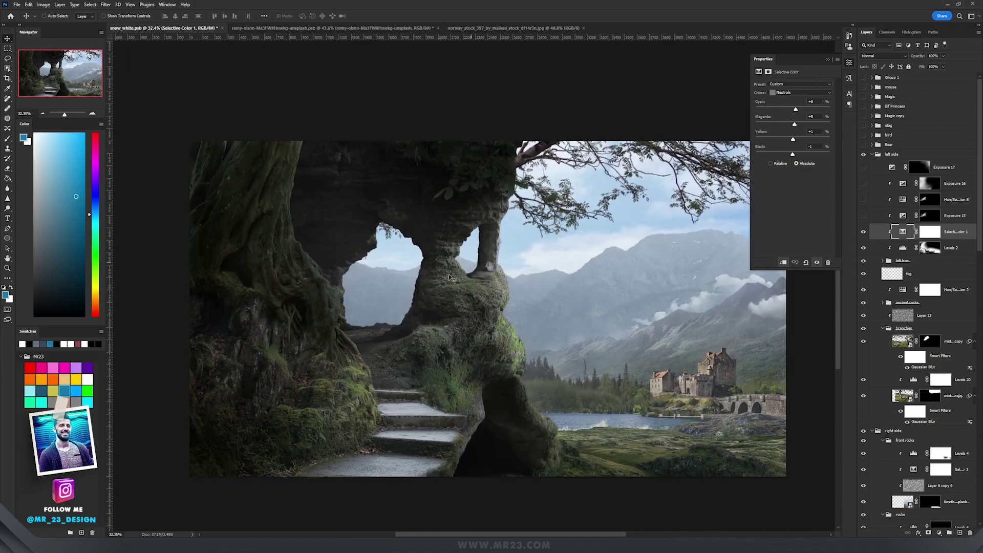
pyautogui.scroll(4, 295, 279)
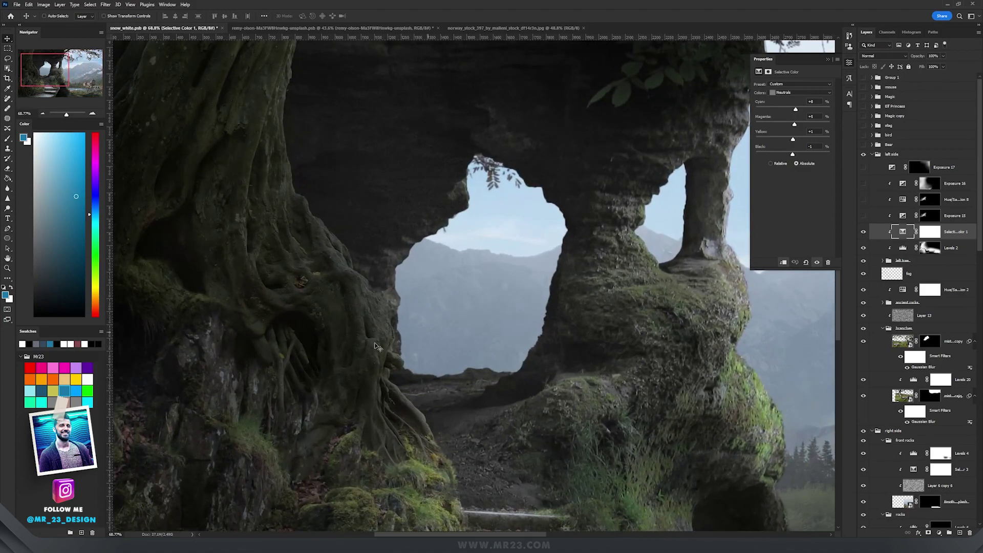
pyautogui.click(864, 216)
# Review Exposure 15's settings and turn on Hue/Saturation 8 to green the mossy roots.
pyautogui.click(922, 216)
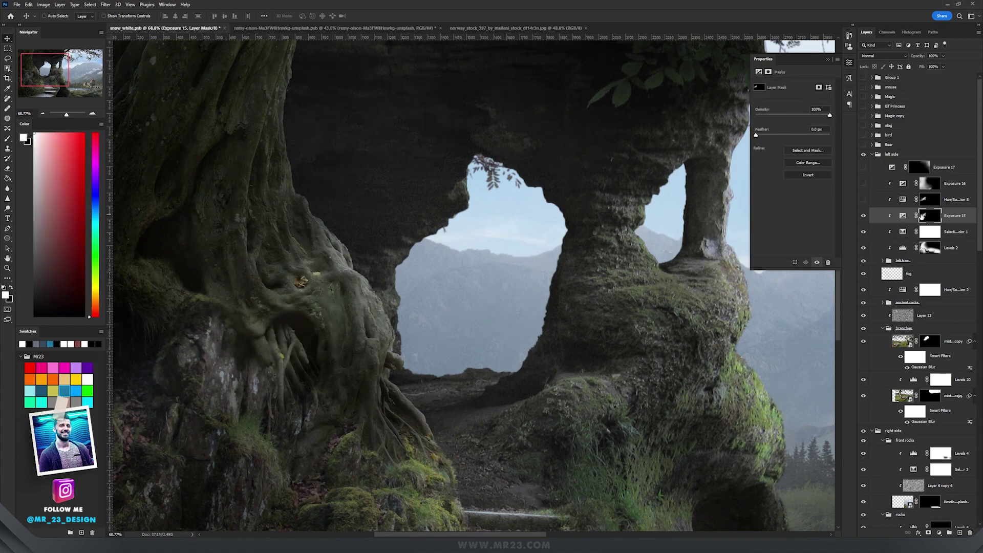
pyautogui.click(905, 217)
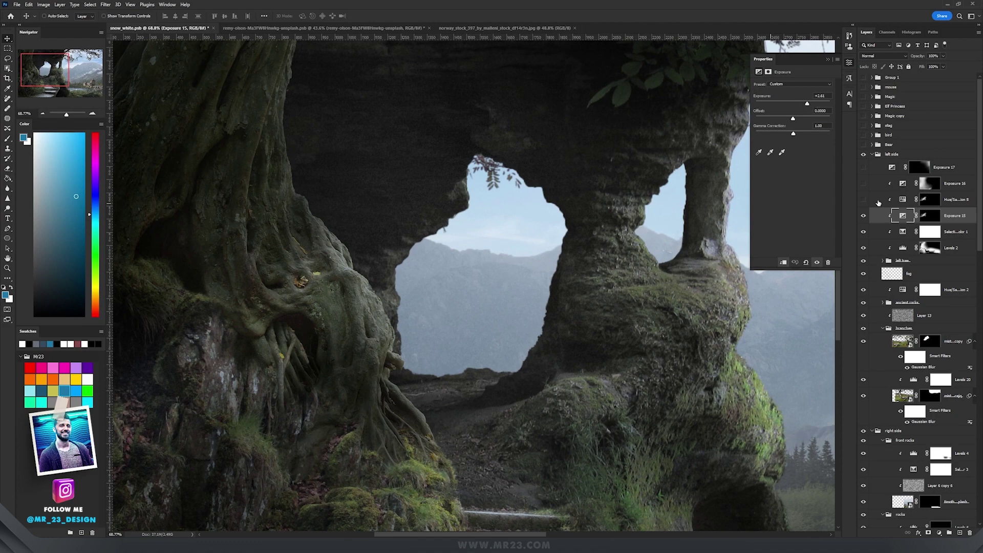
pyautogui.click(878, 203)
pyautogui.click(864, 201)
pyautogui.scroll(6, 276, 296)
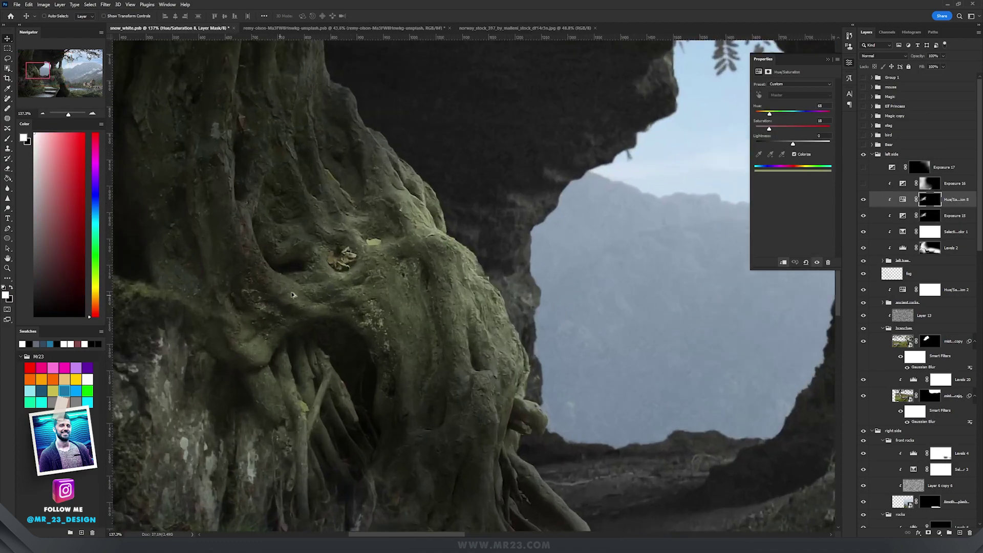
pyautogui.scroll(-3, 292, 294)
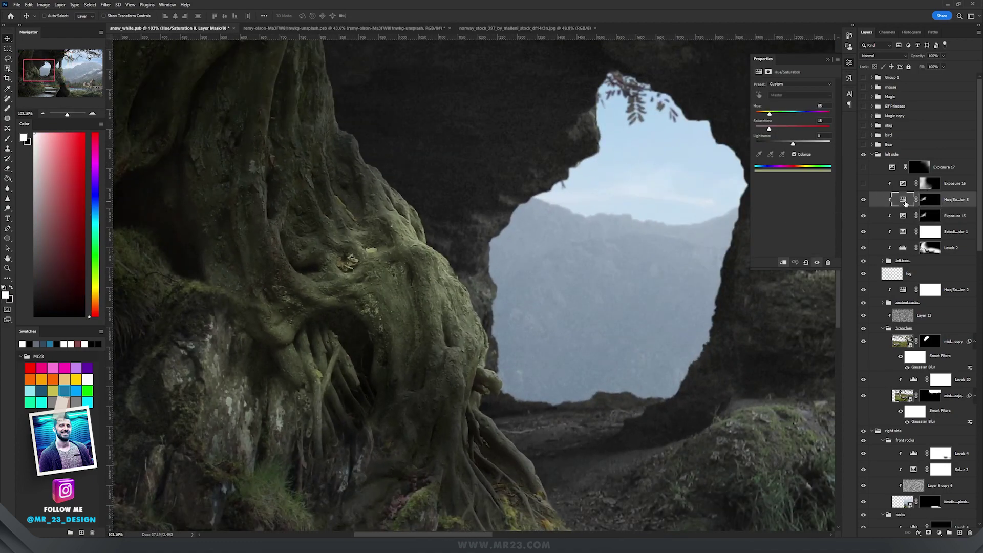
pyautogui.click(903, 199)
pyautogui.scroll(-4, 556, 173)
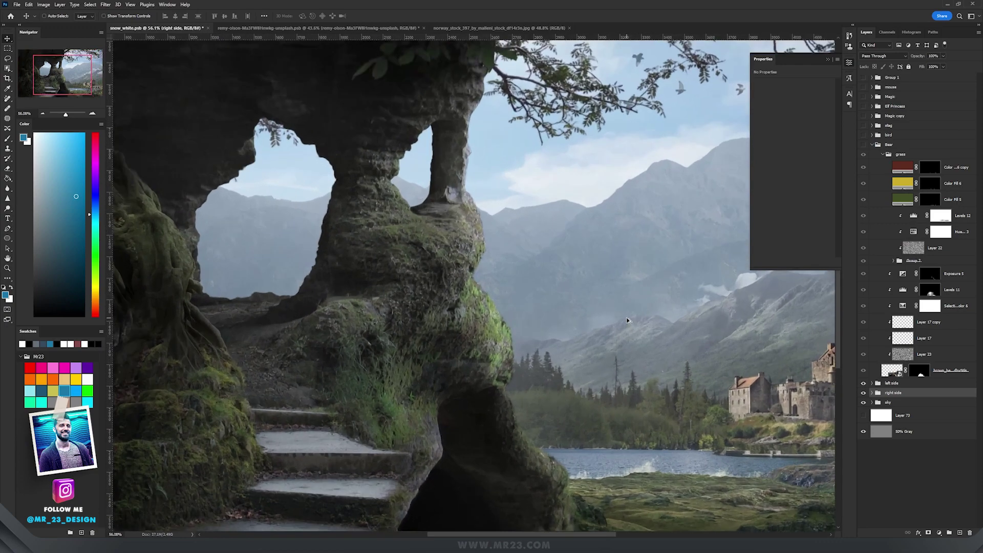
# Inspect the bear's source photo, close it, and re-enable the bear's layer mask.
pyautogui.scroll(-3, 627, 320)
pyautogui.scroll(1, 614, 305)
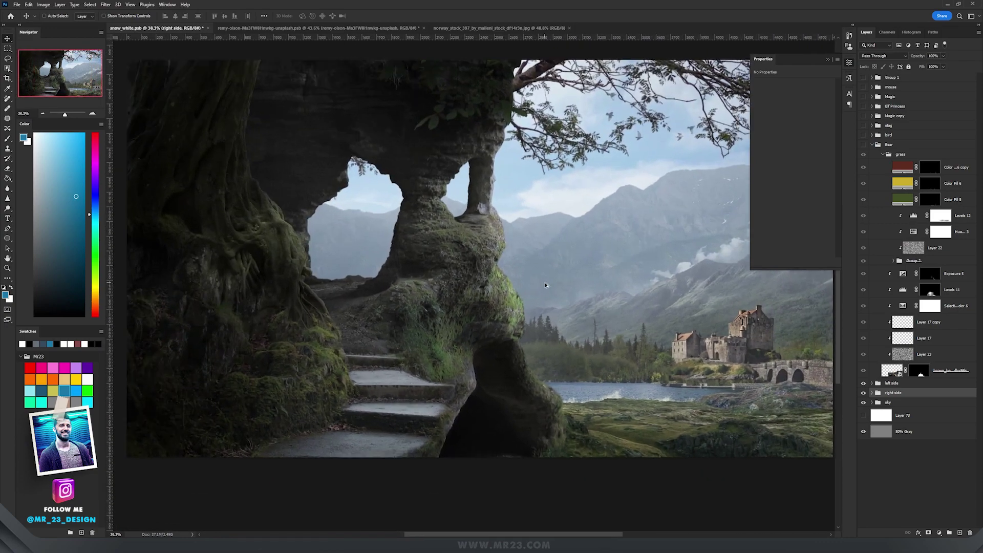
pyautogui.doubleClick(891, 369)
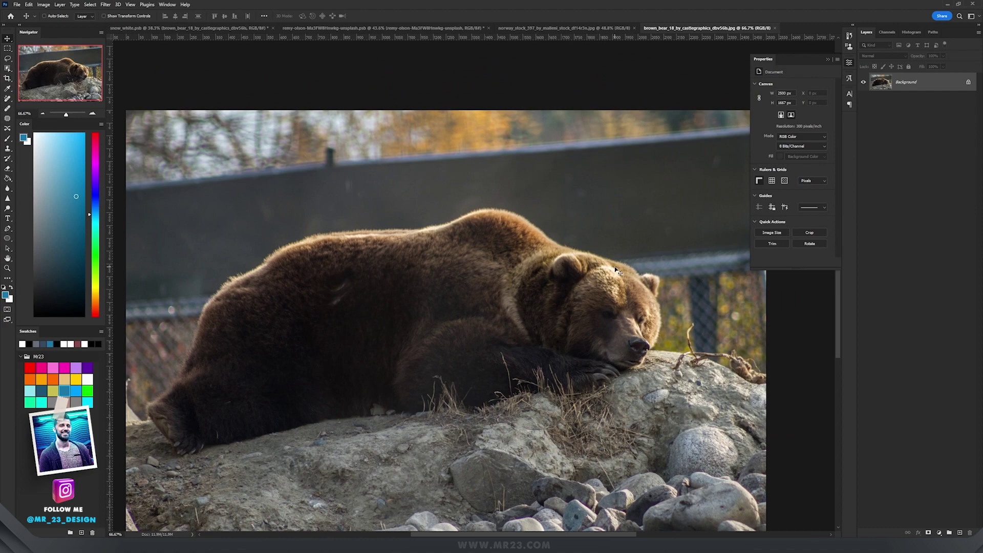
pyautogui.hotkey('ctrl', 'w')
pyautogui.scroll(6, 617, 354)
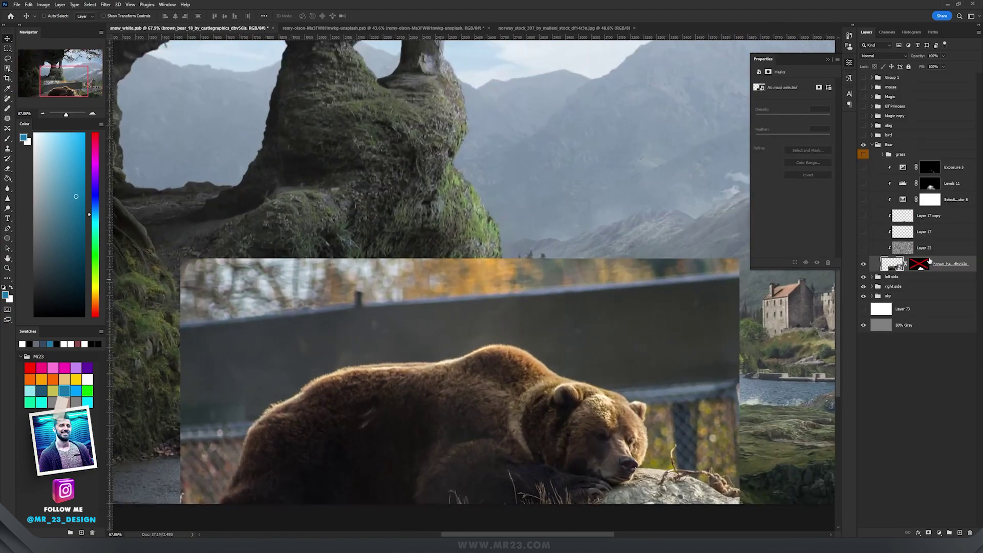
pyautogui.keyDown('shift'); pyautogui.click(927, 262); pyautogui.keyUp('shift')
pyautogui.scroll(-3, 530, 374)
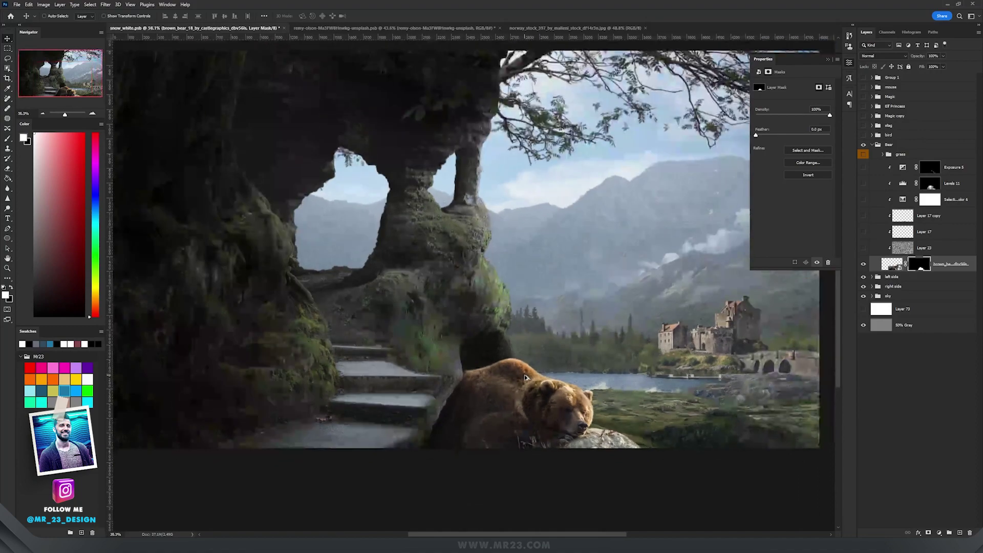
pyautogui.scroll(3, 502, 404)
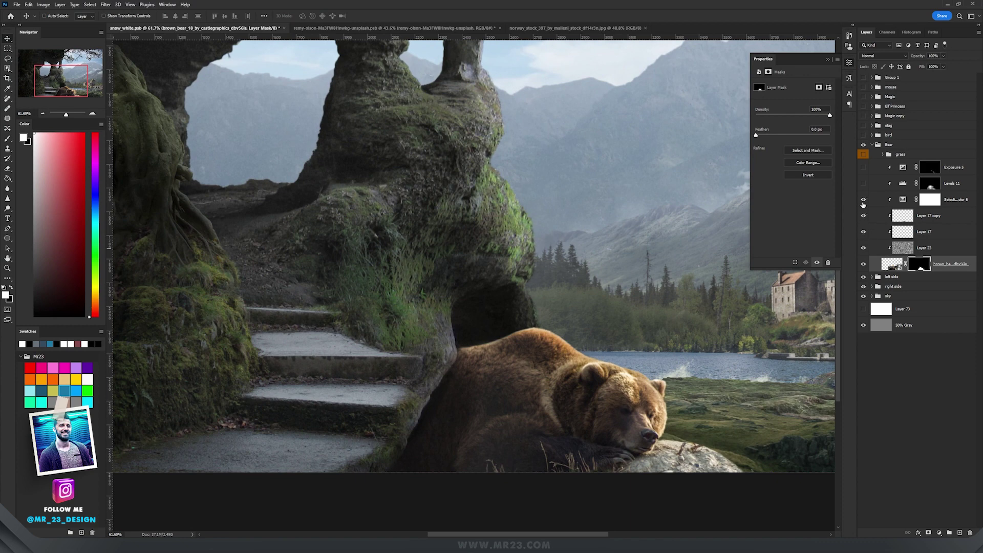
# Turn on the bear's Levels 11 adjustment and darken it via Output Levels.
pyautogui.click(899, 200)
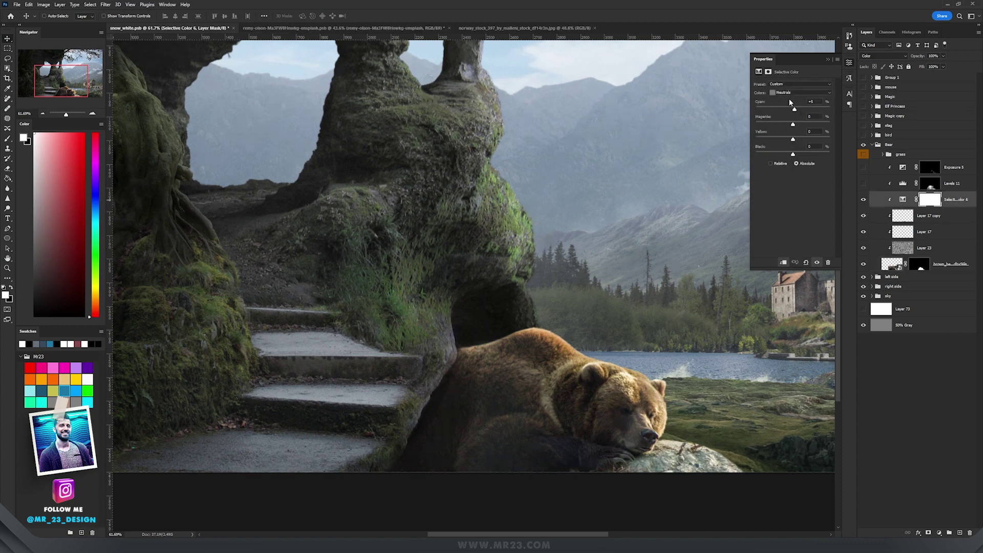
pyautogui.click(864, 183)
pyautogui.click(903, 185)
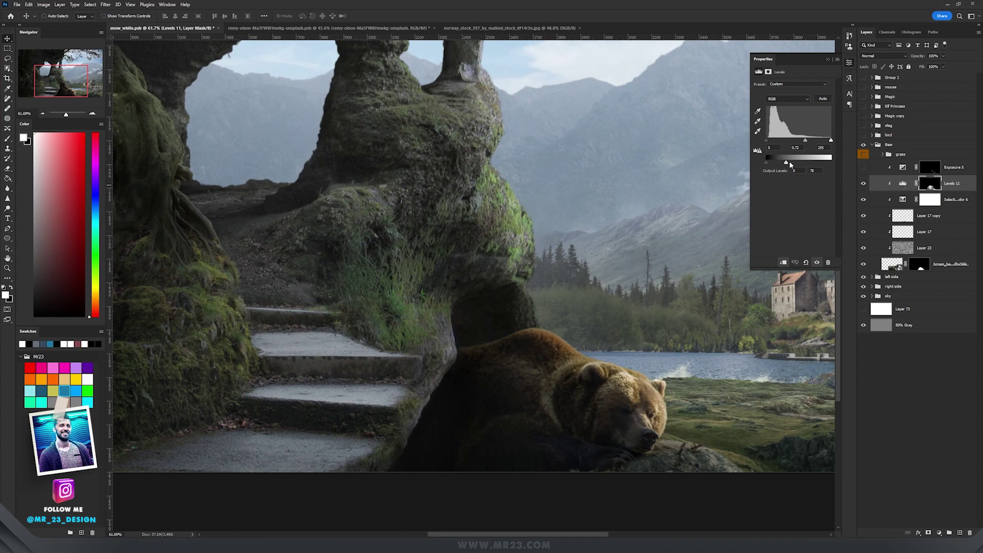
pyautogui.moveTo(790, 162)
pyautogui.mouseDown()
pyautogui.moveTo(832, 163)
pyautogui.moveTo(776, 164)
pyautogui.mouseUp()
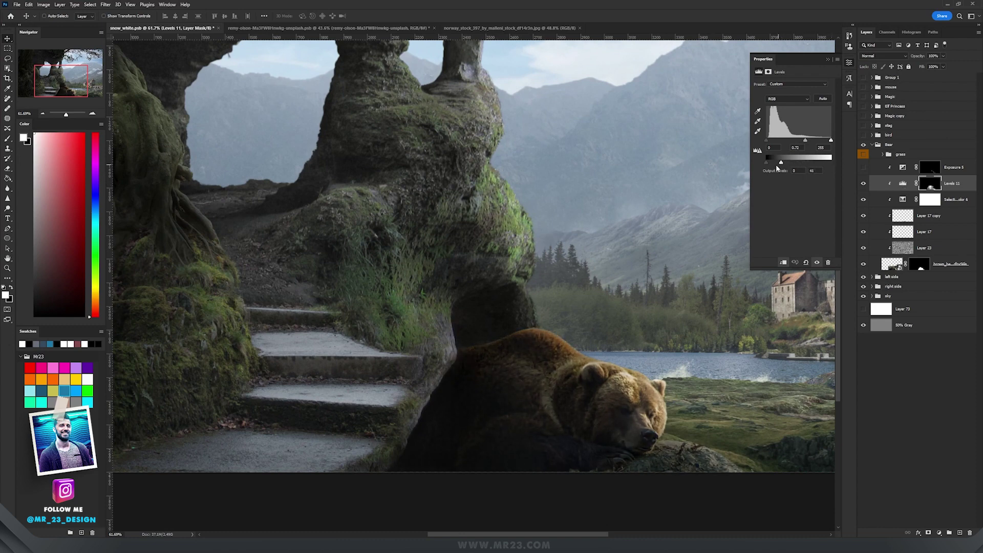
pyautogui.click(925, 171)
# Show the bird group so a small bird perches on the bear's back.
pyautogui.moveTo(701, 221); pyautogui.dragTo(540, 268)
pyautogui.moveTo(672, 151); pyautogui.dragTo(573, 181)
pyautogui.moveTo(584, 231); pyautogui.dragTo(666, 186)
pyautogui.scroll(-4, 668, 186)
pyautogui.click(864, 136)
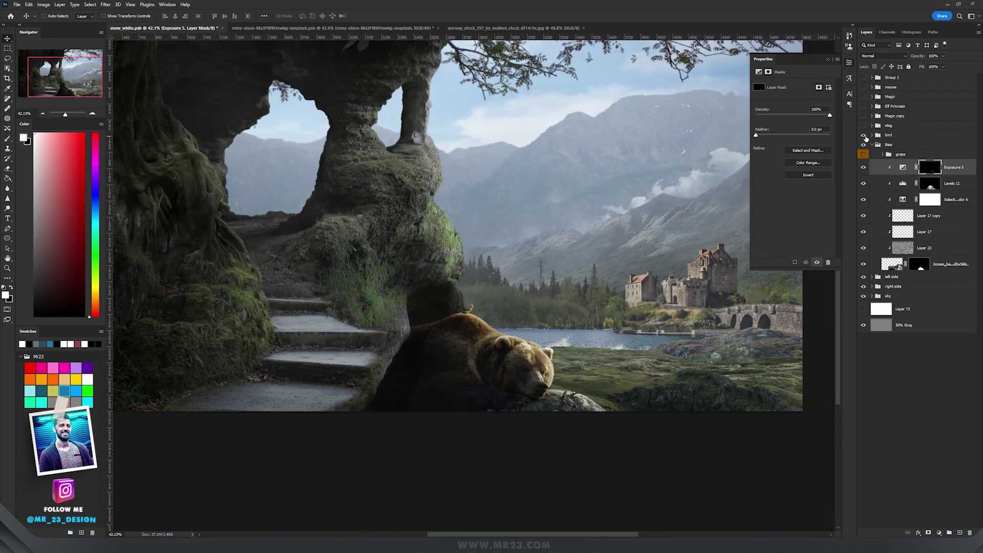
pyautogui.scroll(10, 494, 343)
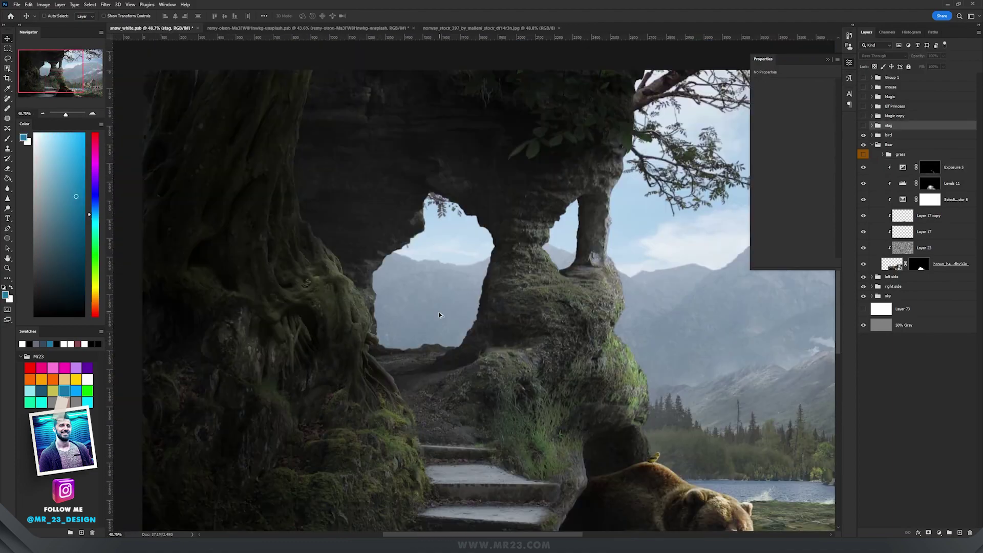
pyautogui.scroll(4, 438, 314)
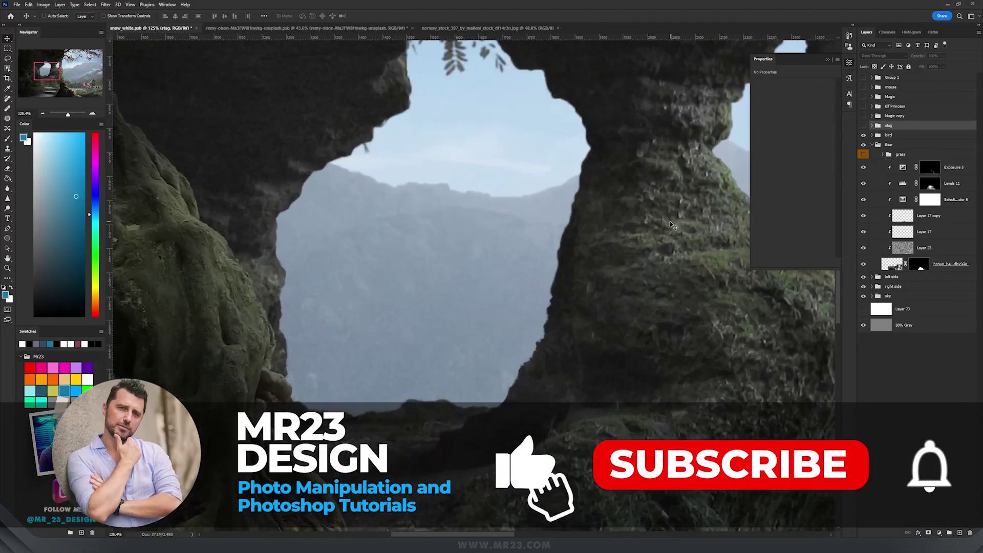
pyautogui.scroll(-2, 672, 226)
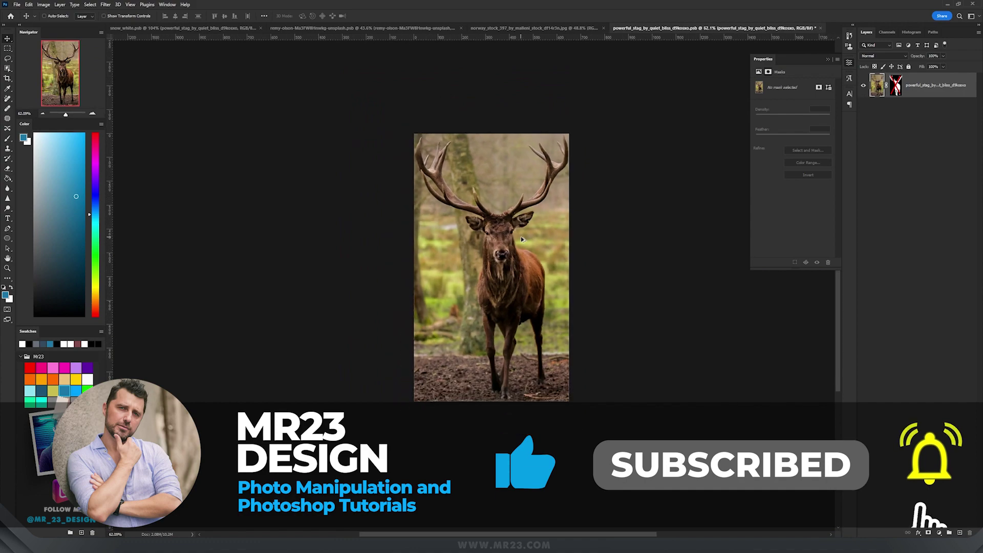
pyautogui.scroll(5, 521, 234)
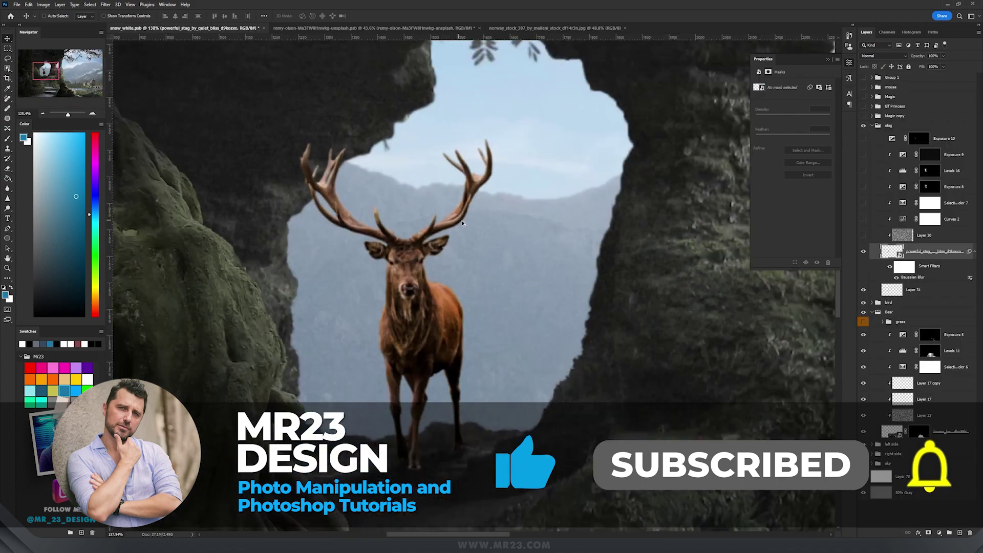
# Pull down a point on the stag's Curves 2 to darken it.
pyautogui.scroll(3, 400, 231)
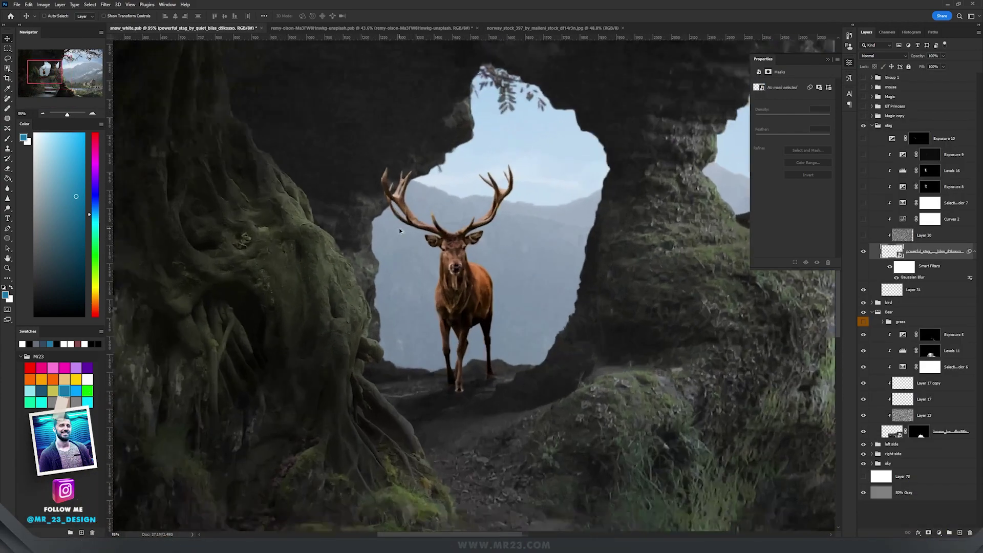
pyautogui.scroll(1, 400, 231)
pyautogui.click(930, 219)
pyautogui.moveTo(809, 123); pyautogui.dragTo(809, 128)
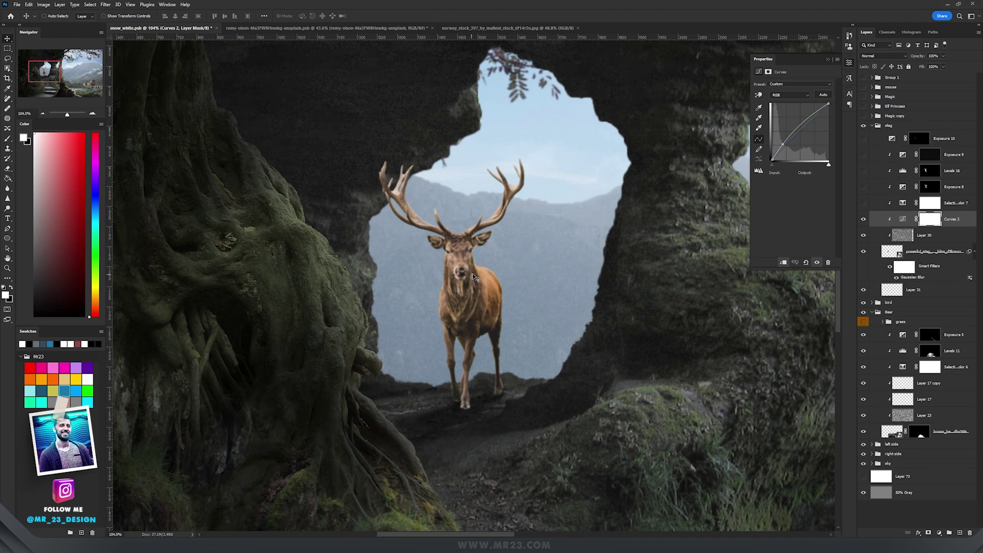
pyautogui.click(903, 219)
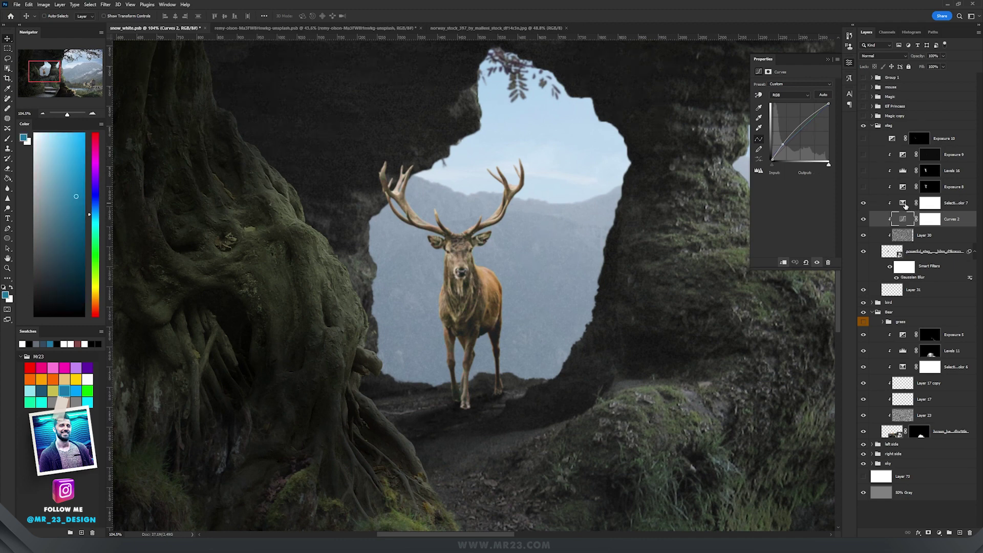
pyautogui.click(904, 204)
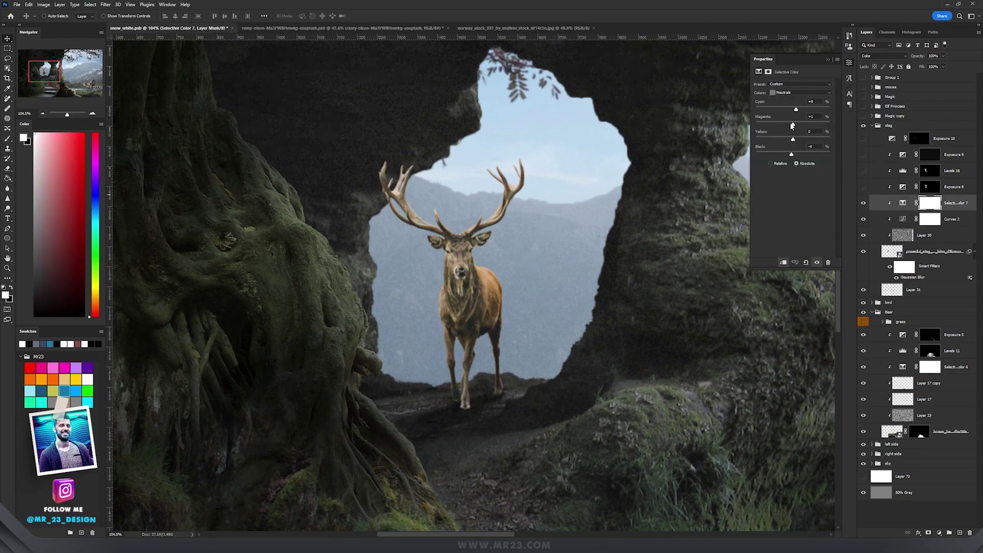
# Turn on Exposure 8, Levels 16 and Exposure 9 clipped to the stag.
pyautogui.click(864, 188)
pyautogui.click(930, 187)
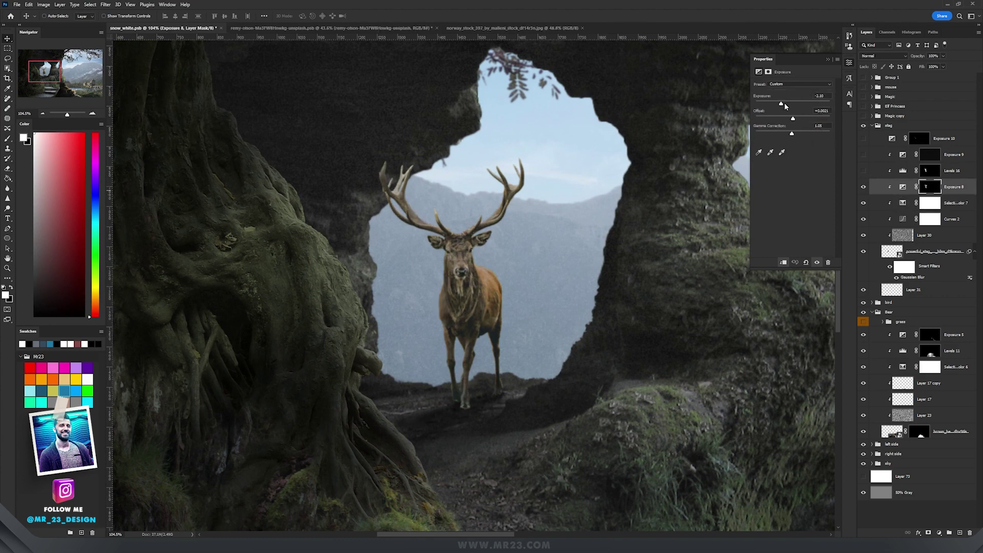
pyautogui.click(864, 171)
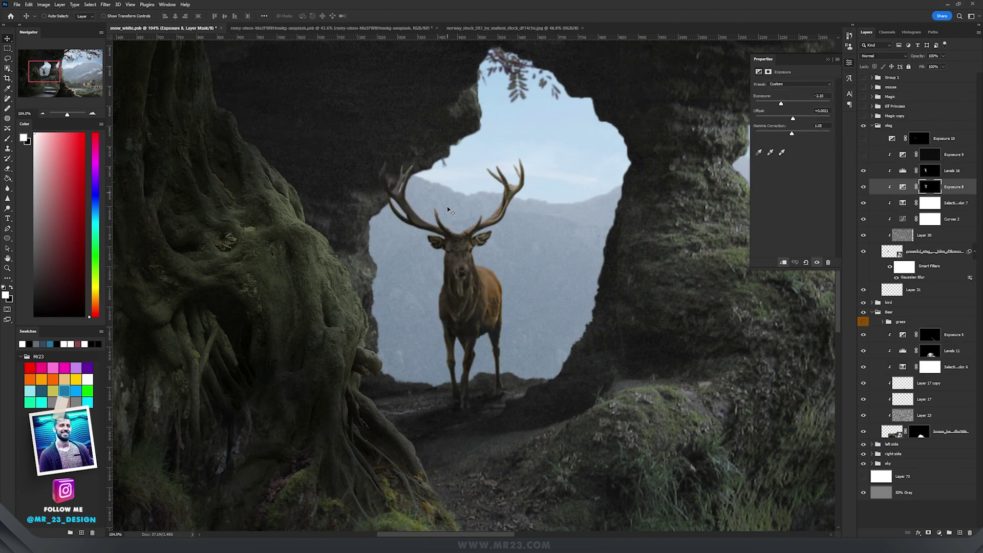
pyautogui.click(898, 174)
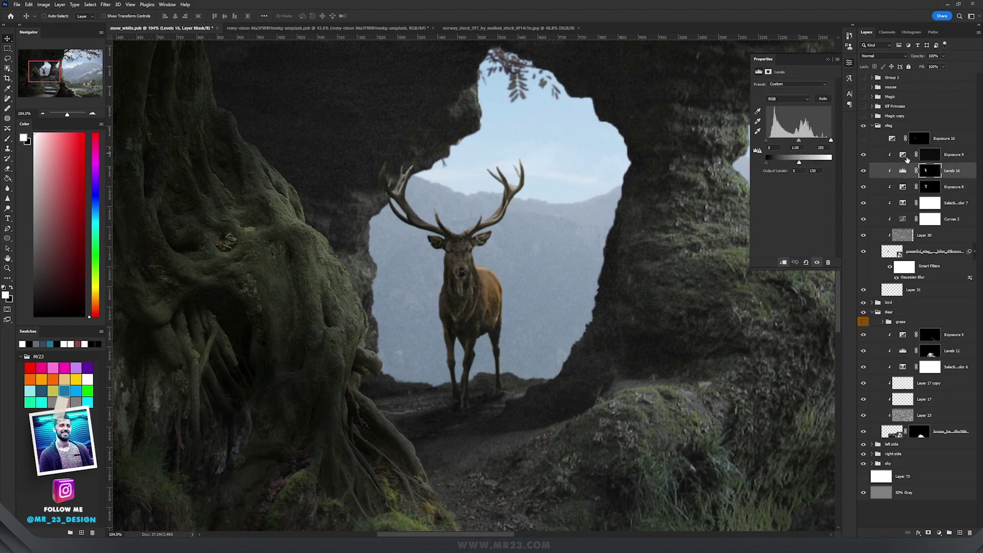
pyautogui.click(906, 156)
pyautogui.click(863, 155)
pyautogui.click(862, 155)
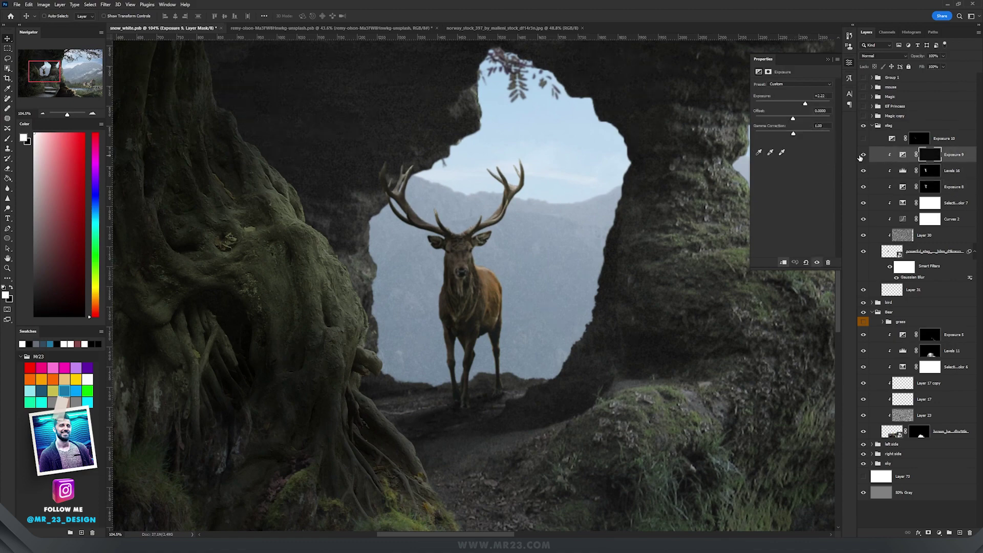
pyautogui.scroll(4, 476, 193)
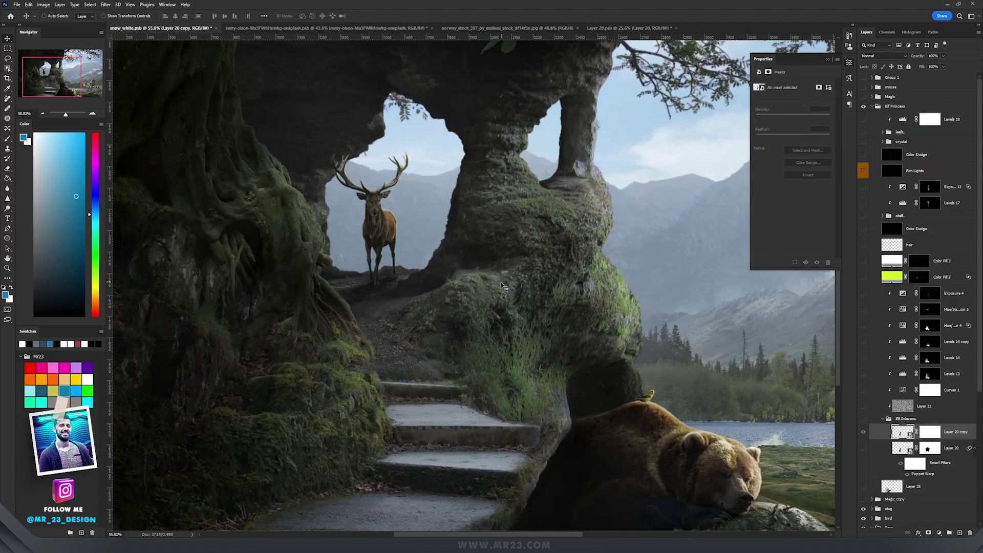
pyautogui.scroll(4, 501, 286)
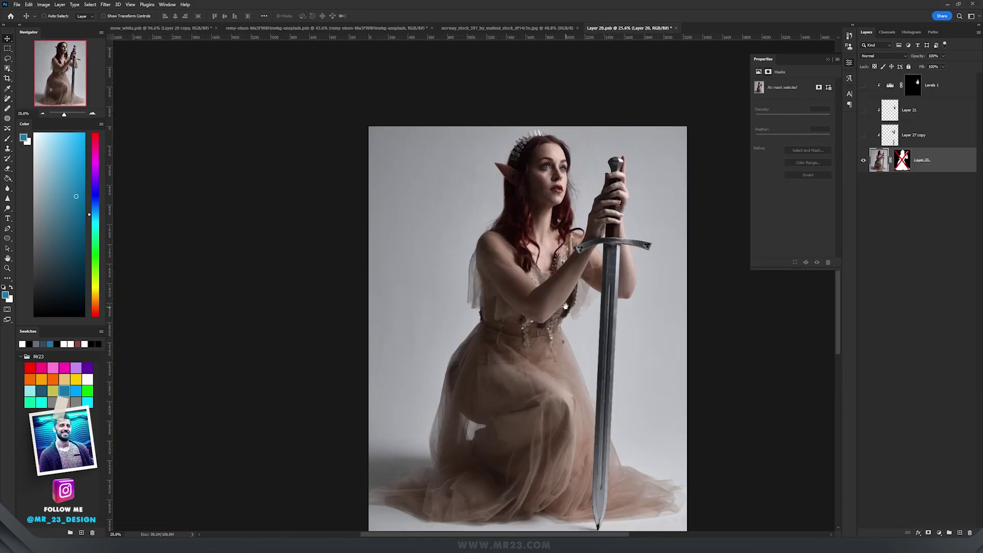
# Re-enable the kneeling woman's mask in Layer 20.psb to remove her backdrop.
pyautogui.scroll(3, 560, 234)
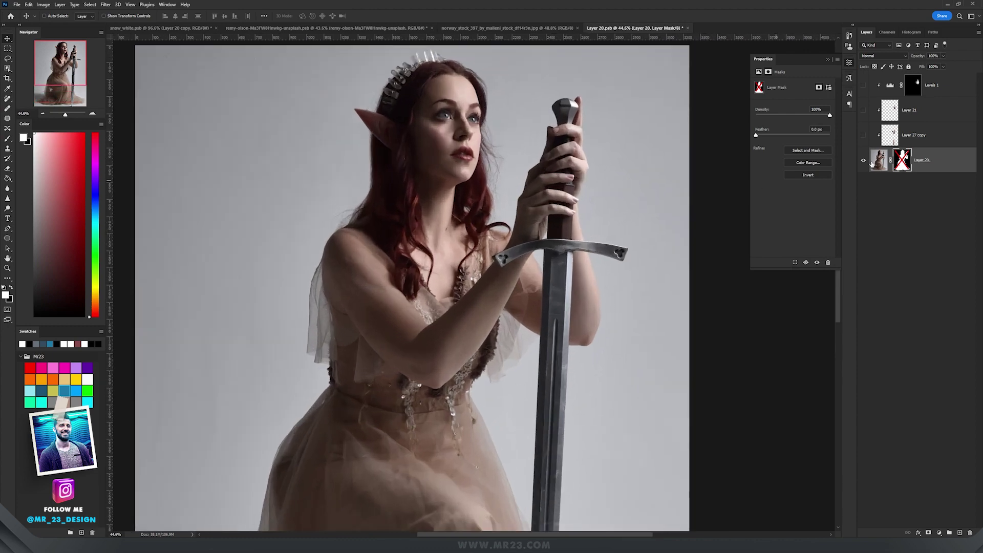
pyautogui.keyDown('shift'); pyautogui.click(909, 163); pyautogui.keyUp('shift')
pyautogui.scroll(-4, 477, 267)
pyautogui.scroll(4, 464, 284)
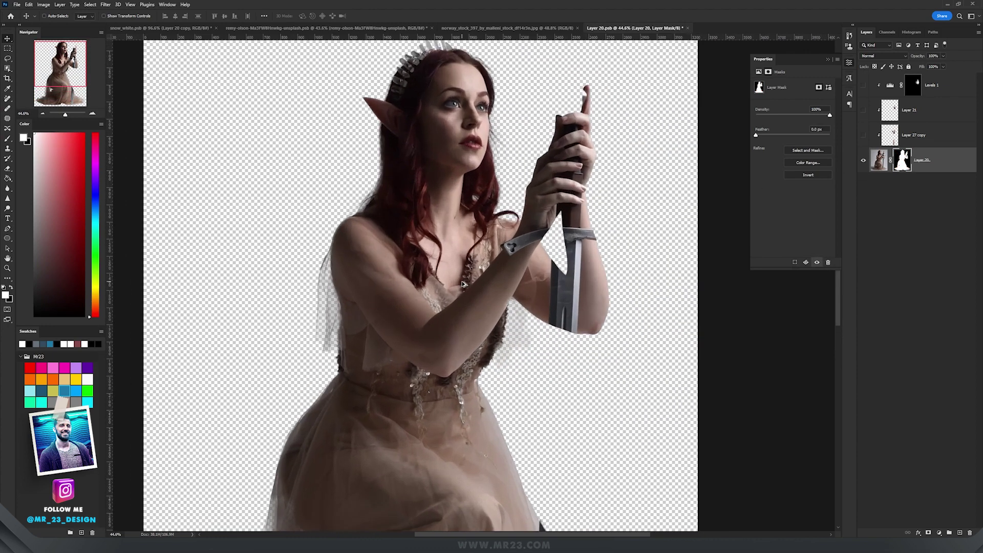
pyautogui.scroll(-3, 469, 284)
pyautogui.scroll(3, 522, 250)
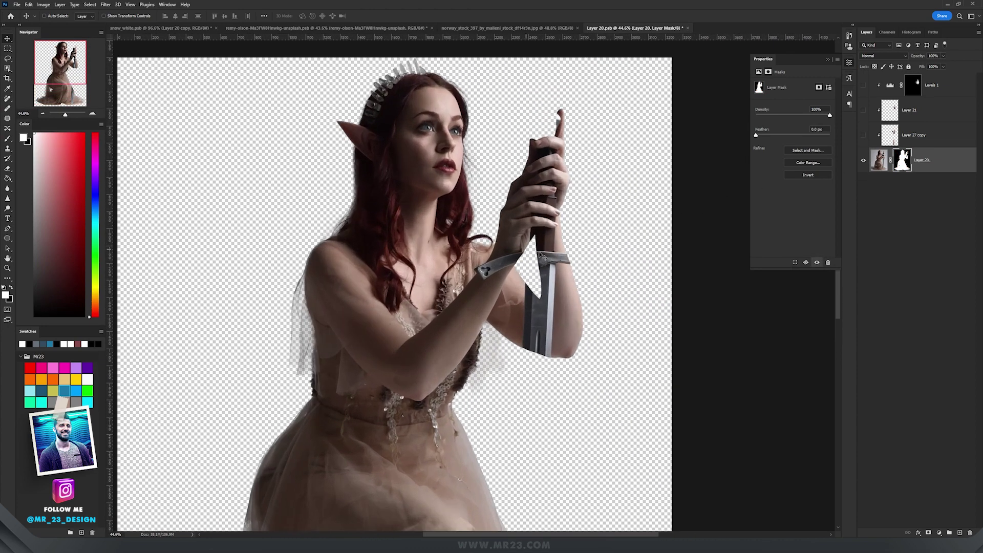
pyautogui.scroll(-2, 607, 253)
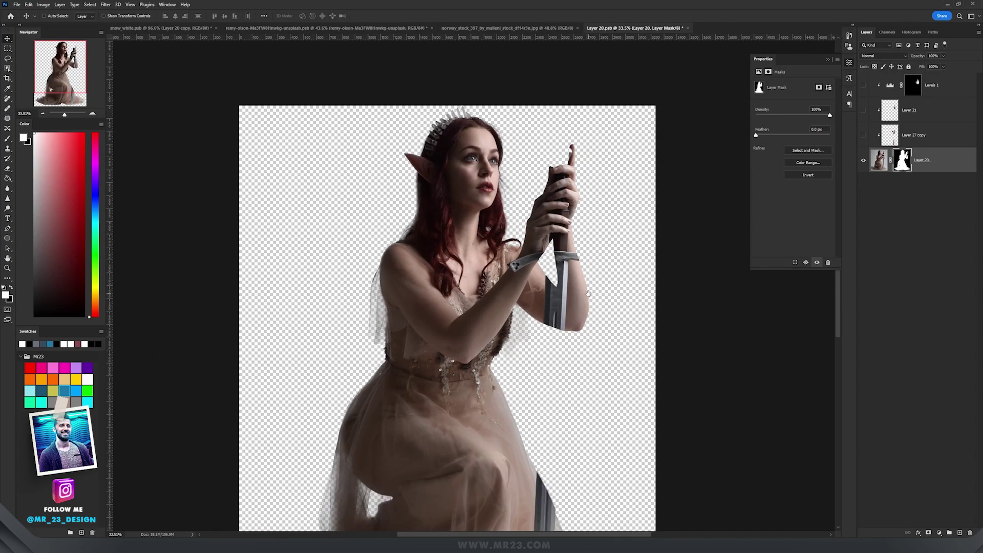
pyautogui.moveTo(588, 293); pyautogui.dragTo(495, 260)
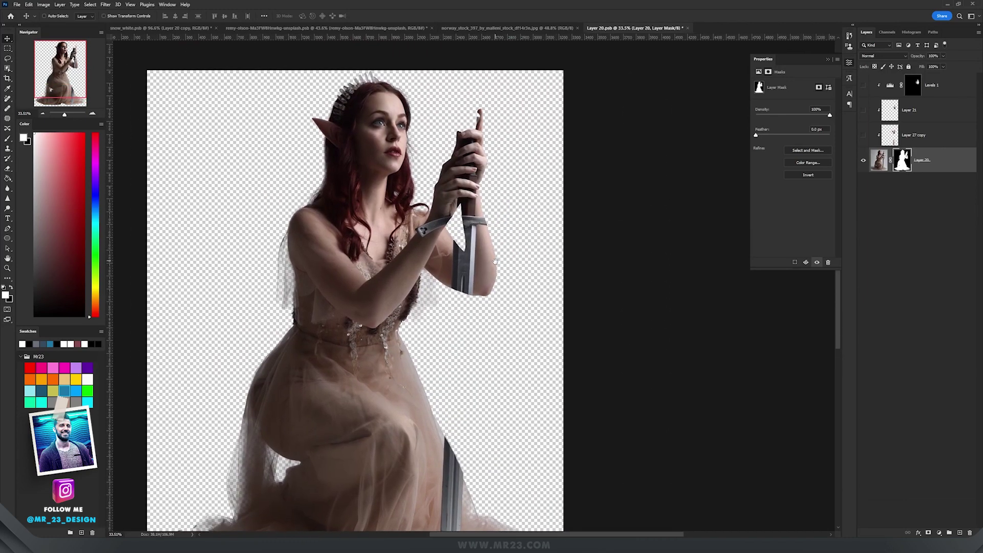
# Show Layer 27 copy to hide the sword blade, then close the smart object.
pyautogui.scroll(4, 483, 155)
pyautogui.click(864, 136)
pyautogui.click(863, 136)
pyautogui.click(864, 136)
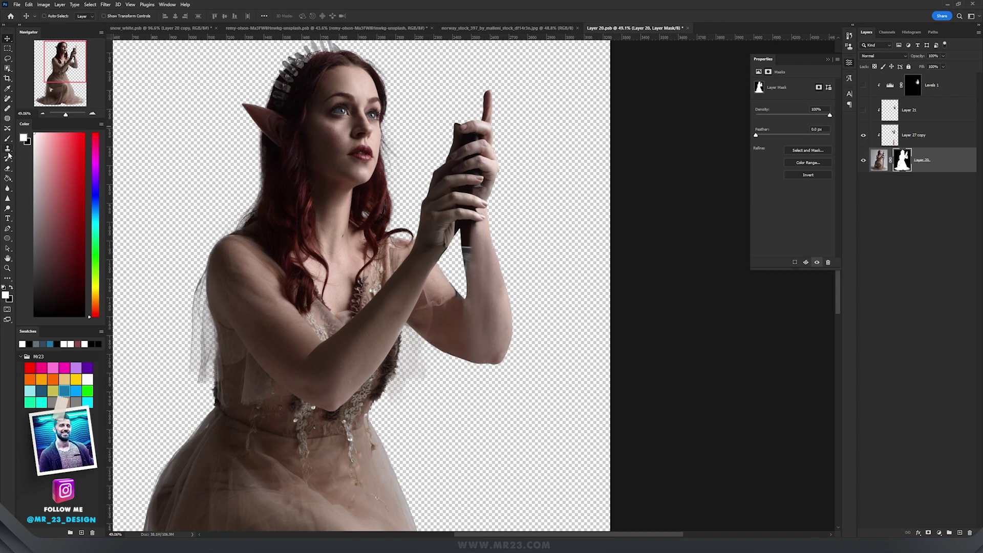
pyautogui.scroll(2, 467, 256)
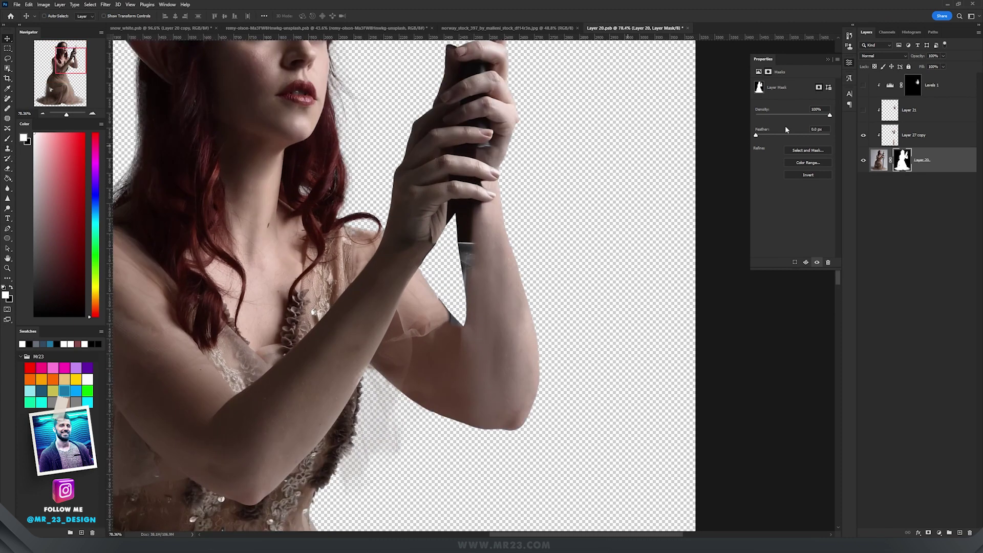
pyautogui.scroll(-6, 499, 309)
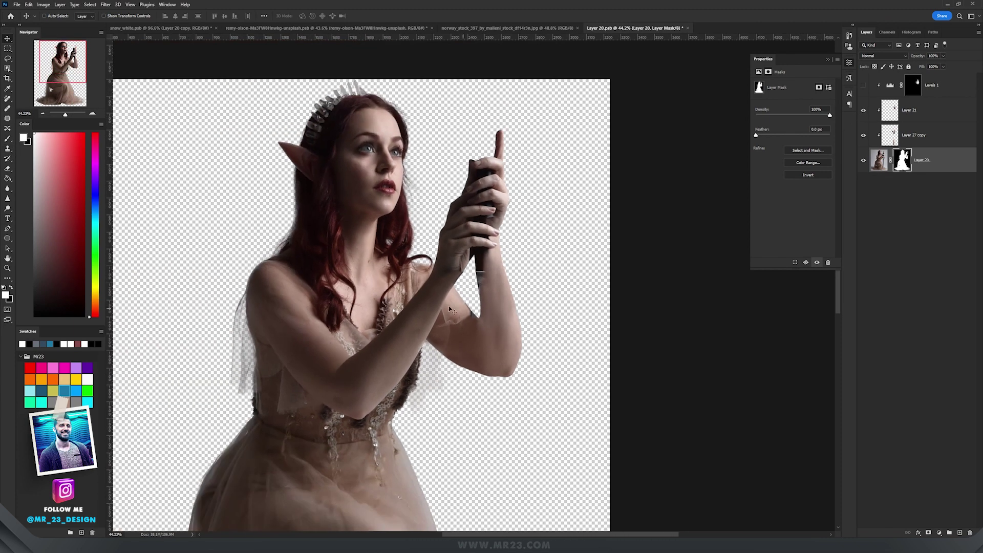
pyautogui.moveTo(447, 288); pyautogui.dragTo(532, 347)
pyautogui.scroll(-3, 586, 257)
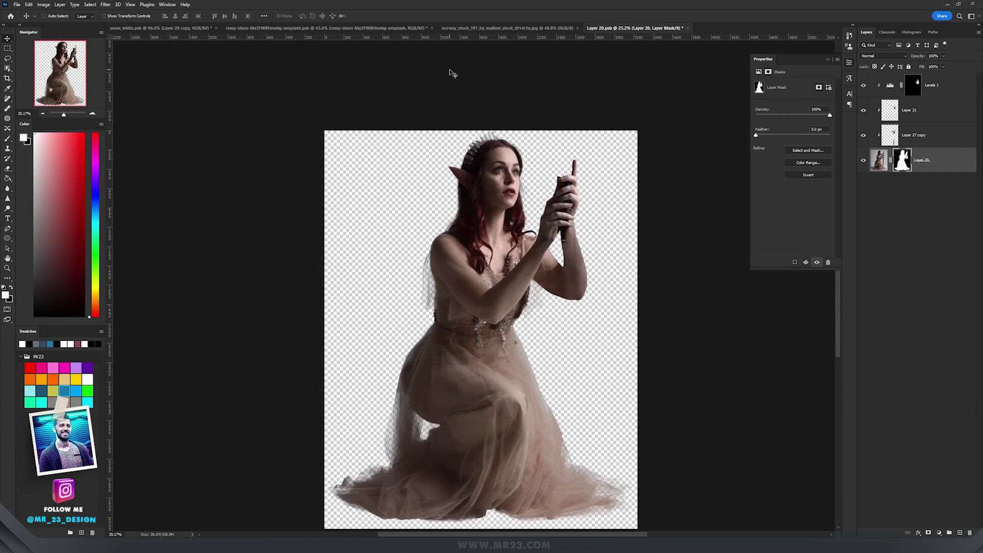
pyautogui.hotkey('ctrl', 'w')
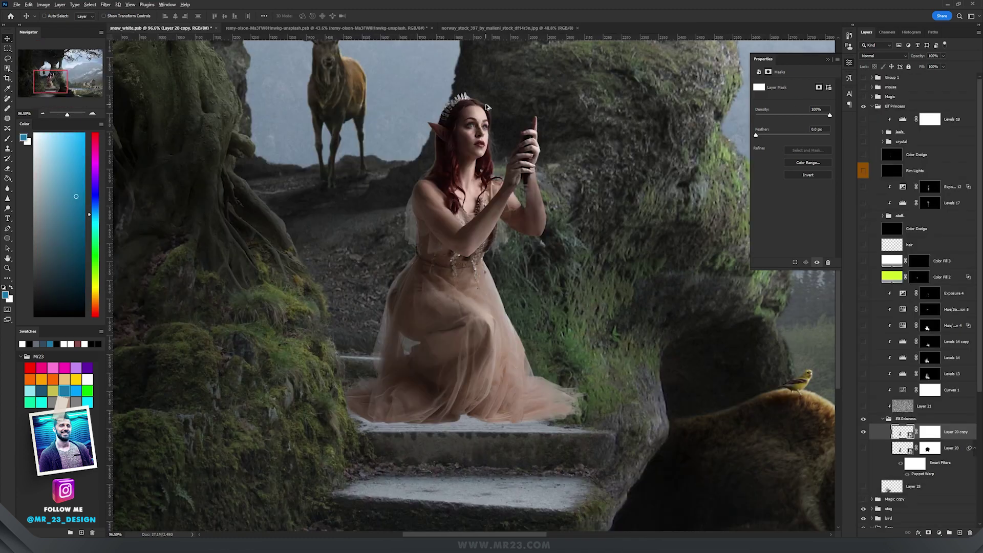
pyautogui.scroll(3, 496, 196)
# Try shifting the princess layer, undo the moves, and turn Layer 20's mask back on.
pyautogui.moveTo(512, 199); pyautogui.dragTo(523, 115)
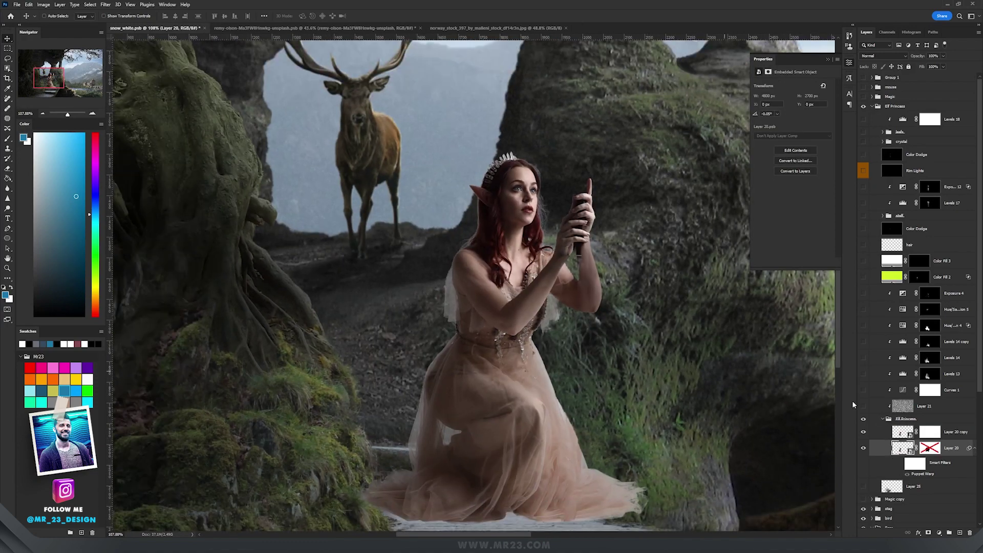
pyautogui.moveTo(577, 342); pyautogui.dragTo(547, 342)
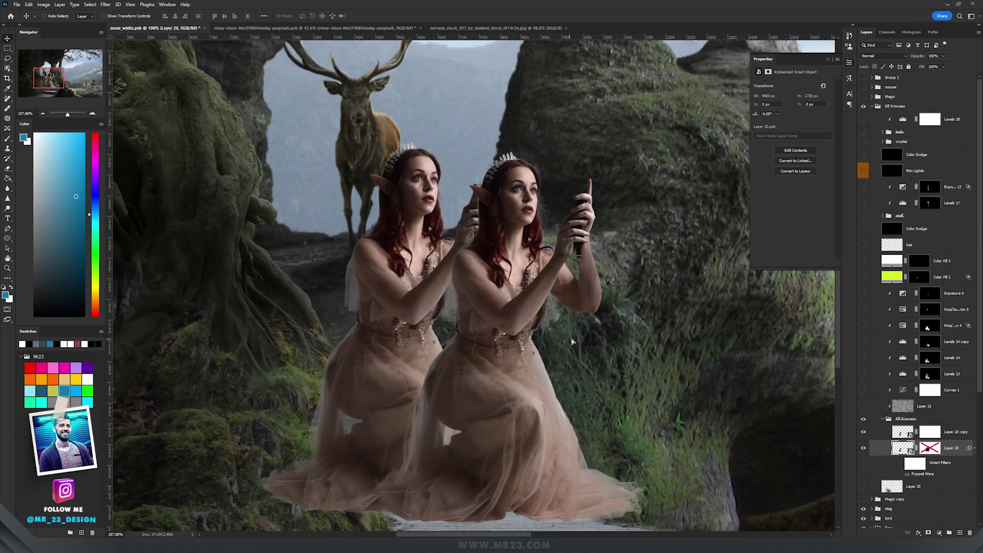
pyautogui.hotkey('ctrl', 'z')
pyautogui.click(936, 450)
pyautogui.moveTo(645, 315); pyautogui.dragTo(605, 213)
pyautogui.moveTo(567, 352); pyautogui.dragTo(806, 410)
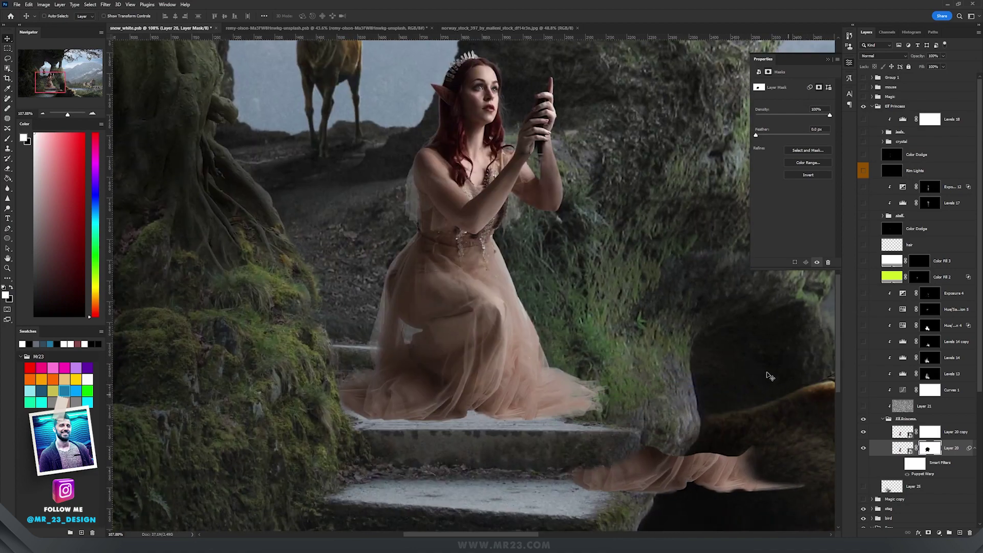
pyautogui.hotkey('ctrl', 'z')
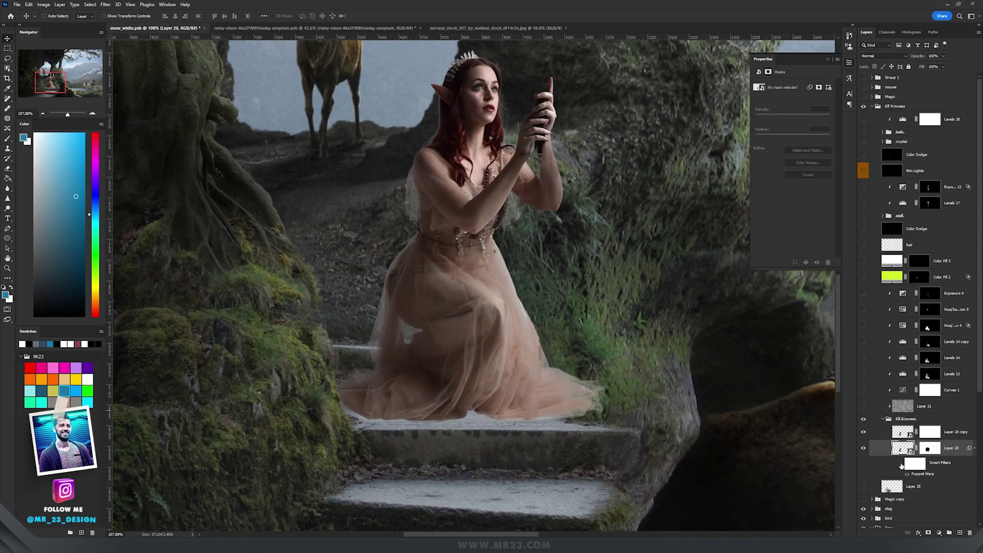
# Turn on the existing warp that reshapes the princess's dress hem.
pyautogui.scroll(3, 516, 421)
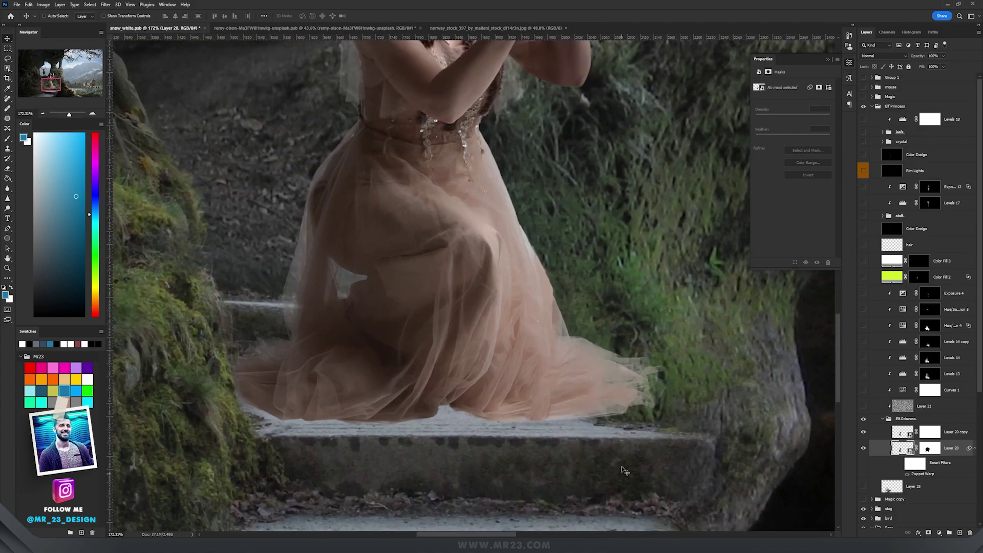
pyautogui.click(901, 463)
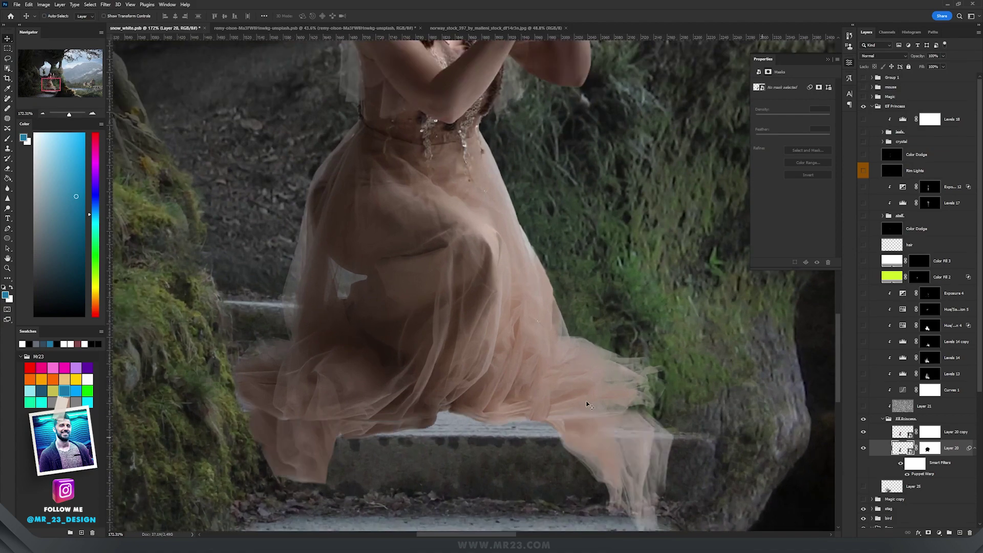
pyautogui.scroll(-5, 574, 398)
pyautogui.scroll(6, 589, 402)
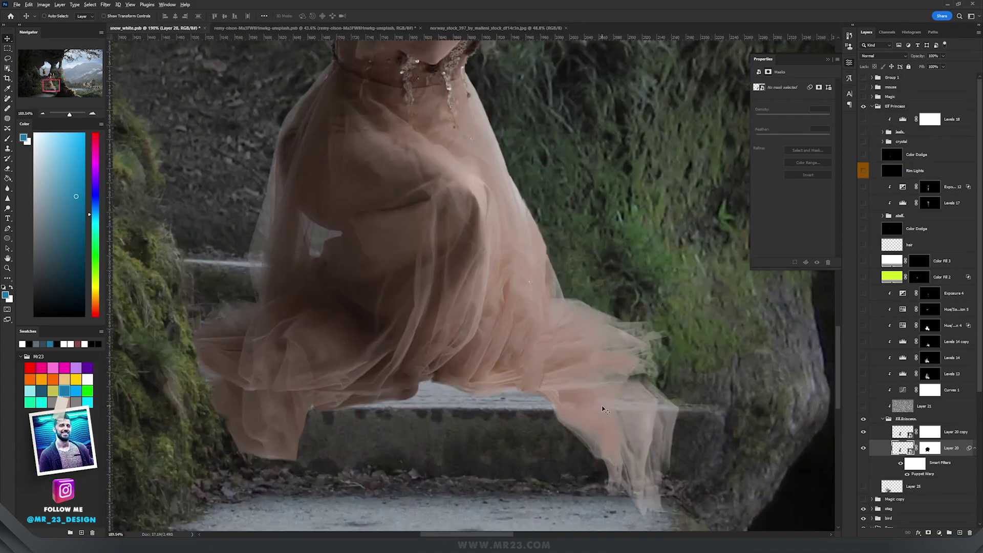
pyautogui.scroll(-3, 604, 410)
pyautogui.scroll(2, 590, 404)
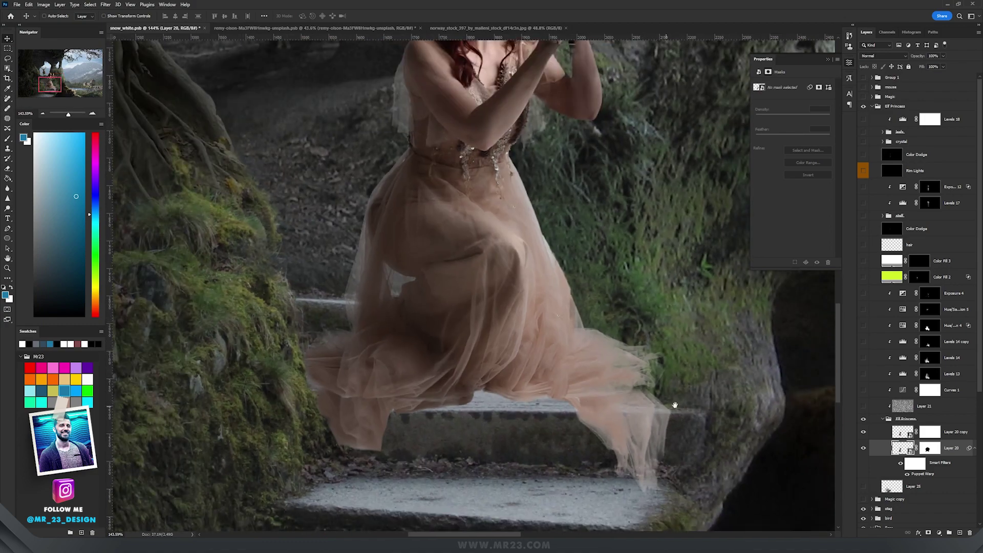
pyautogui.scroll(-3, 547, 420)
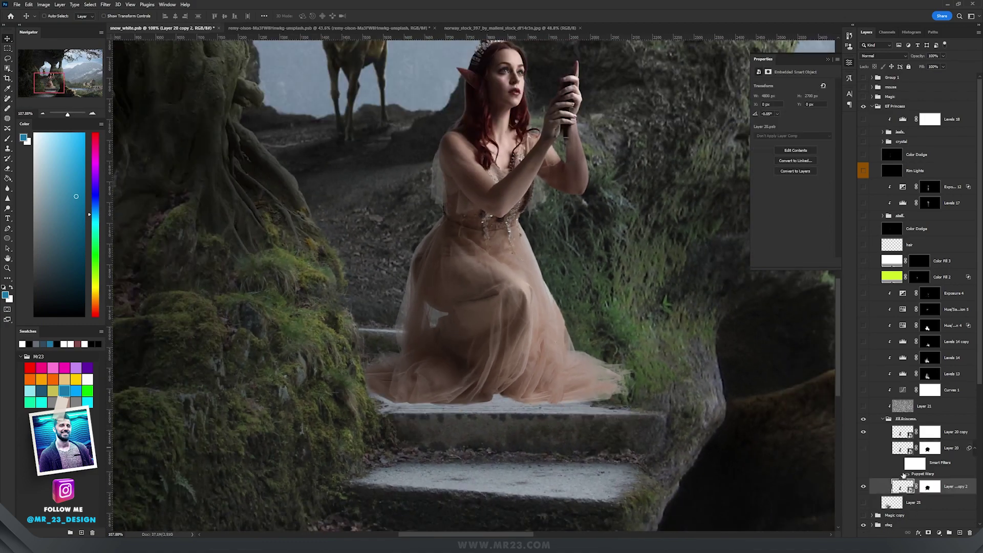
# Start Edit > Puppet Warp and place anchor pins along the hem from right to left.
pyautogui.click(29, 4)
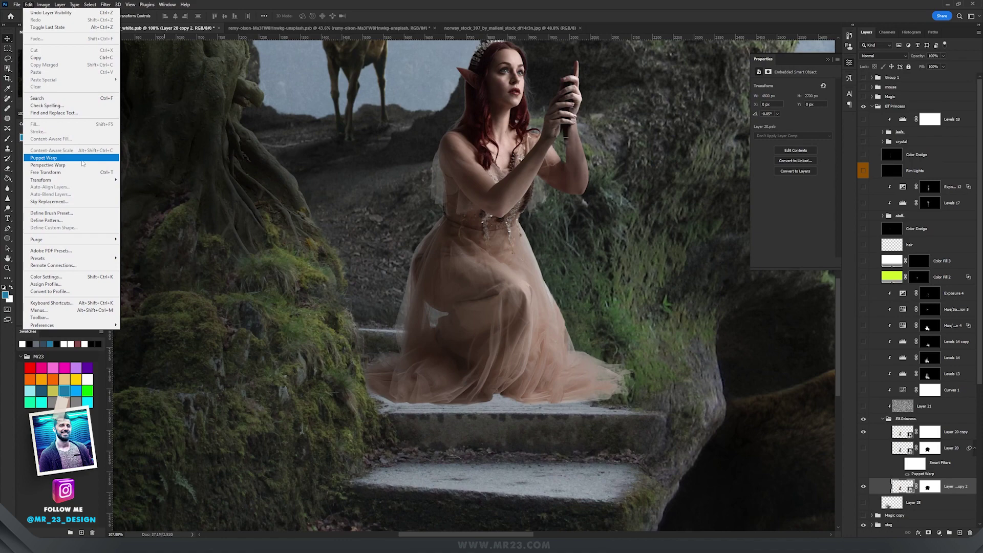
pyautogui.click(52, 160)
pyautogui.scroll(4, 497, 321)
pyautogui.scroll(-3, 497, 321)
pyautogui.scroll(3, 413, 340)
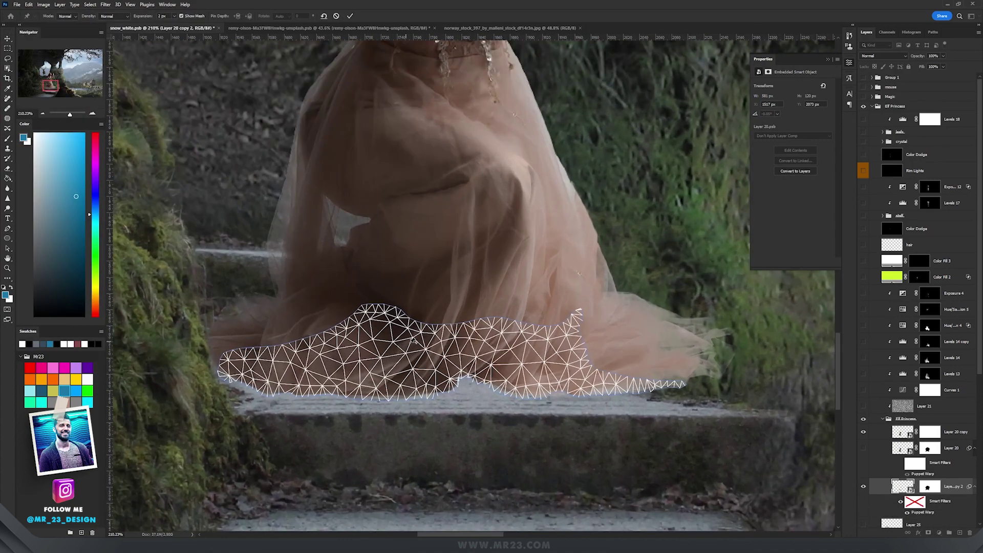
pyautogui.click(626, 375)
pyautogui.click(564, 336)
pyautogui.click(513, 350)
pyautogui.click(401, 327)
pyautogui.click(302, 356)
pyautogui.click(241, 361)
pyautogui.click(258, 382)
# Drag the hem's right and left tails down over the stone step, then select Layer 25.
pyautogui.moveTo(652, 387); pyautogui.dragTo(684, 381)
pyautogui.moveTo(653, 409); pyautogui.dragTo(619, 383)
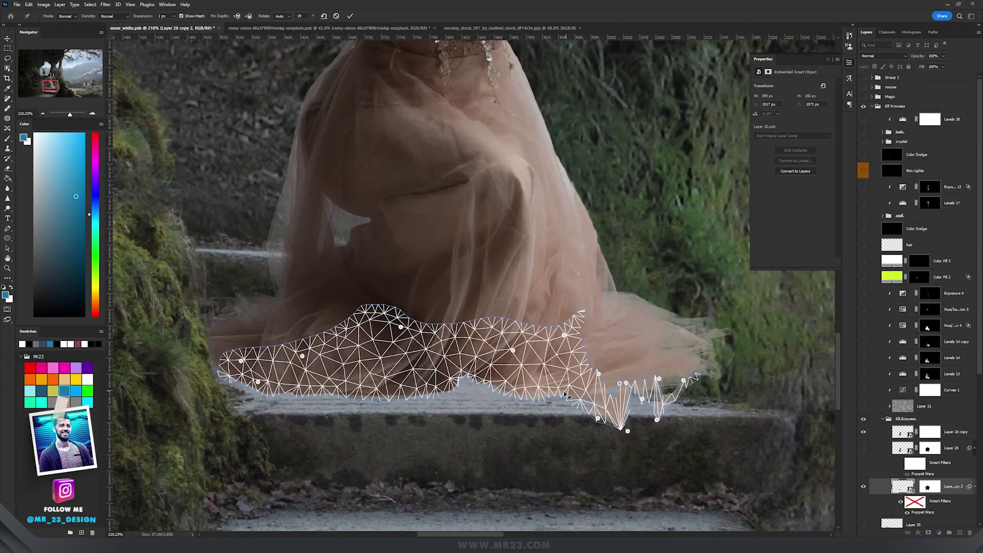
pyautogui.click(563, 400)
pyautogui.moveTo(278, 394); pyautogui.dragTo(371, 439)
pyautogui.click(910, 487)
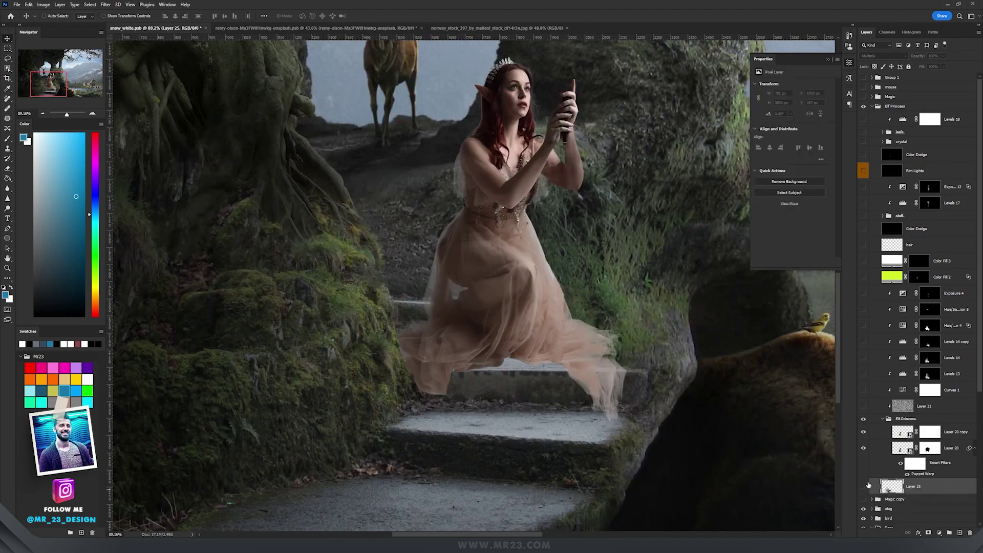
# Show the Multiply Layer 25 to darken the stairs below the princess.
pyautogui.click(865, 486)
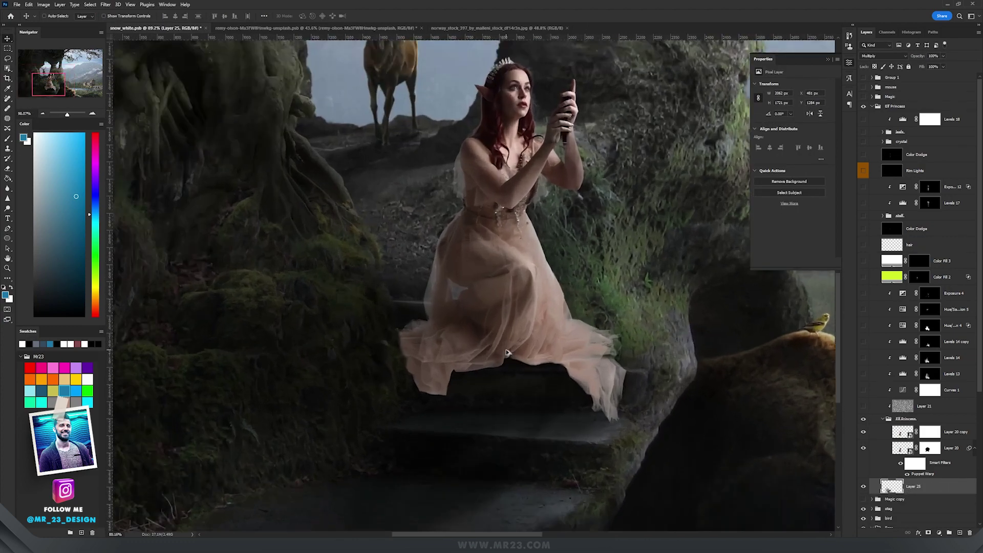
pyautogui.scroll(1, 507, 353)
pyautogui.moveTo(507, 353); pyautogui.dragTo(507, 406)
pyautogui.scroll(-5, 647, 380)
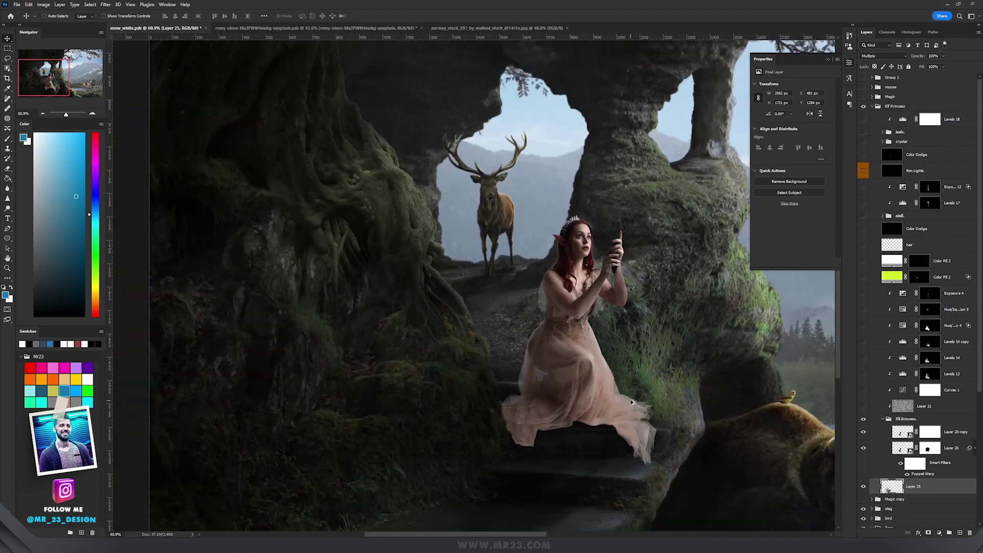
pyautogui.scroll(3, 631, 437)
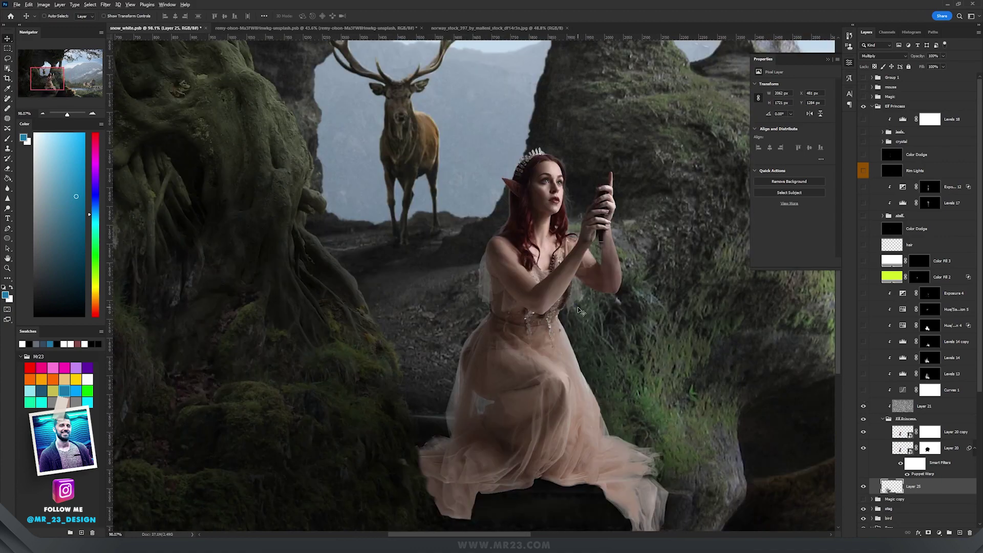
# Set Levels 13's output white to 255, compare Levels 14, and enable Levels 14 copy.
pyautogui.click(905, 377)
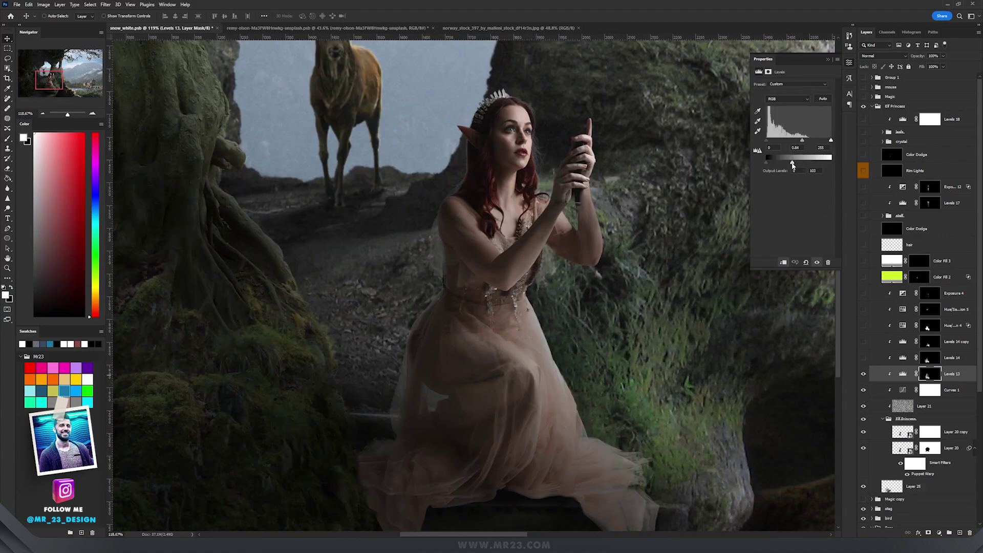
pyautogui.moveTo(793, 164)
pyautogui.mouseDown()
pyautogui.moveTo(844, 165)
pyautogui.moveTo(794, 163)
pyautogui.mouseUp()
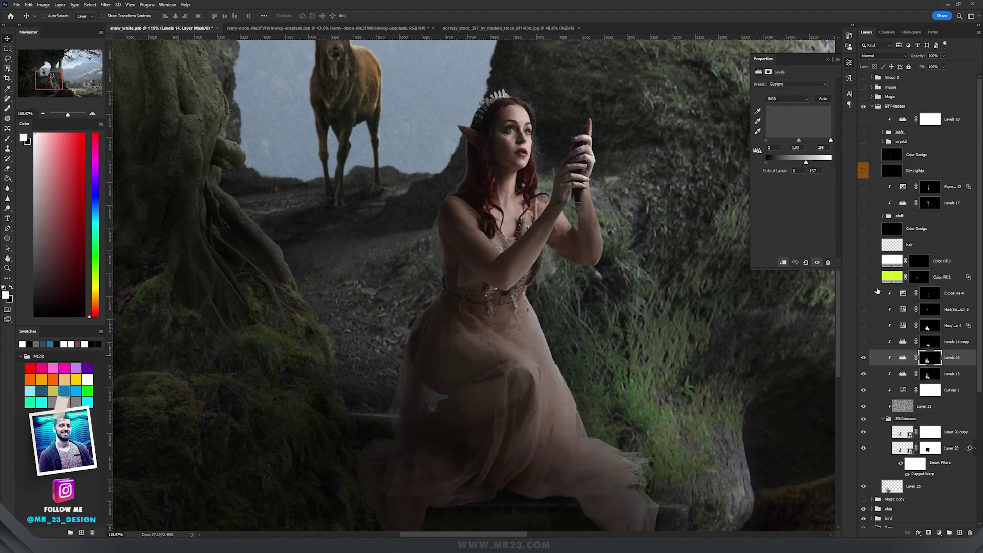
pyautogui.click(863, 359)
pyautogui.click(862, 360)
pyautogui.click(893, 346)
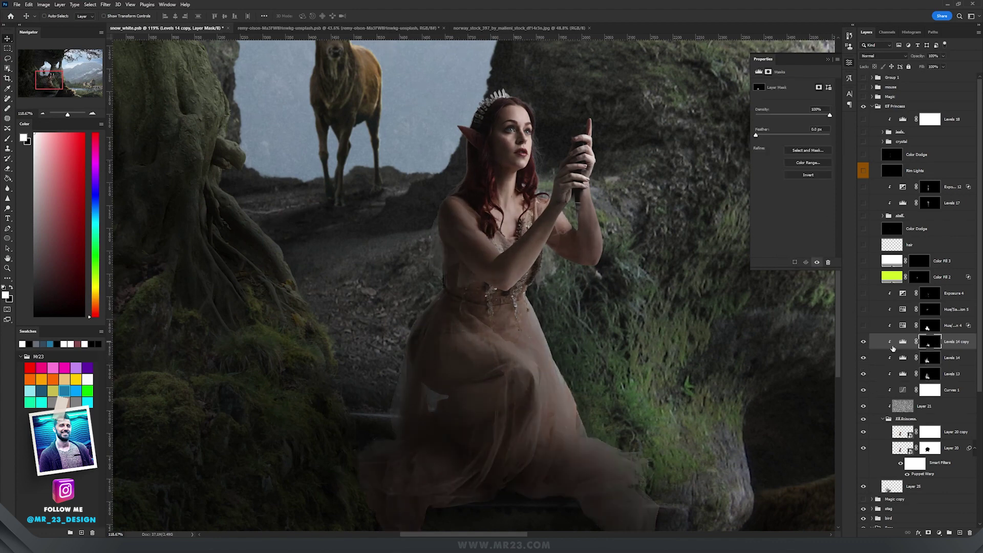
pyautogui.click(903, 342)
pyautogui.scroll(-3, 478, 429)
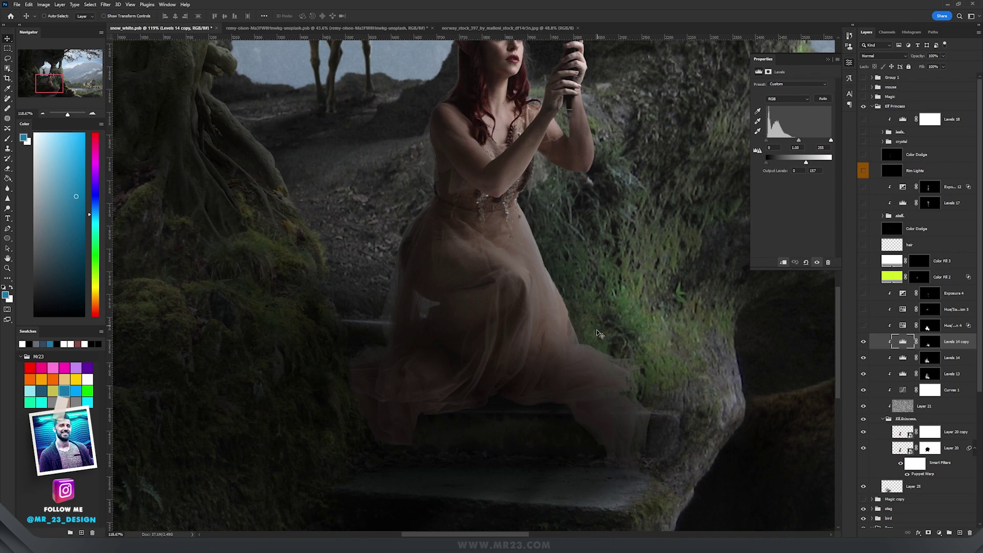
pyautogui.scroll(3, 522, 351)
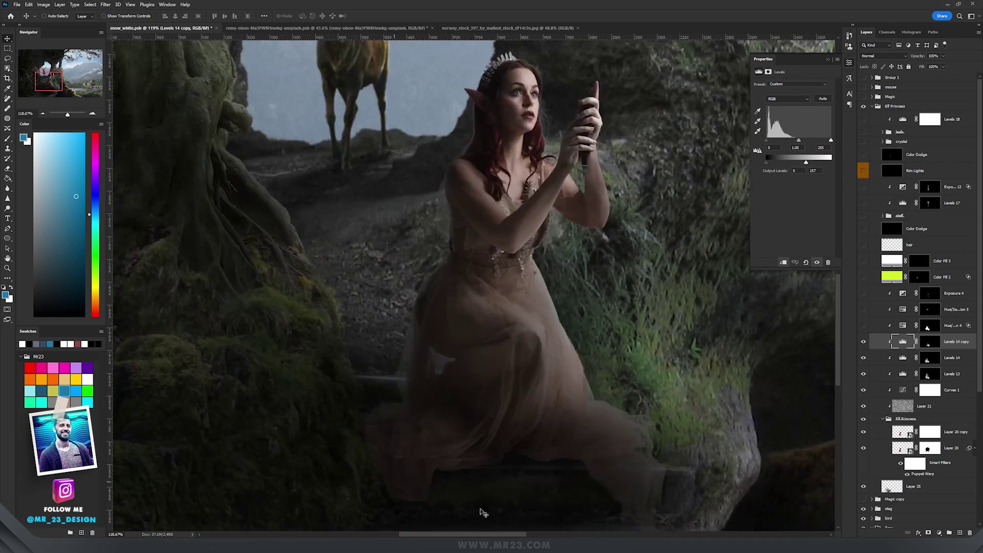
pyautogui.click(908, 330)
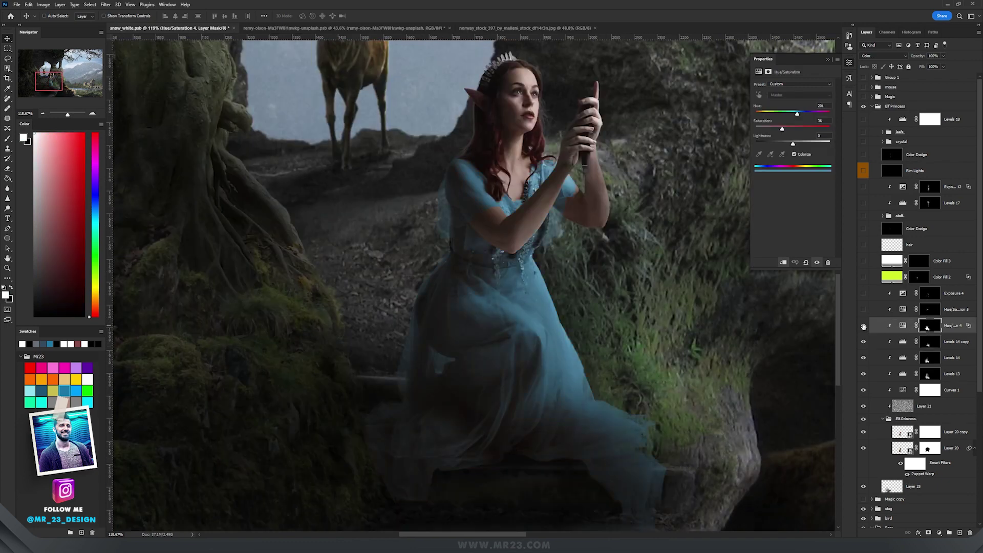
pyautogui.click(863, 325)
pyautogui.keyDown('ctrl'); pyautogui.click(930, 329); pyautogui.keyUp('ctrl')
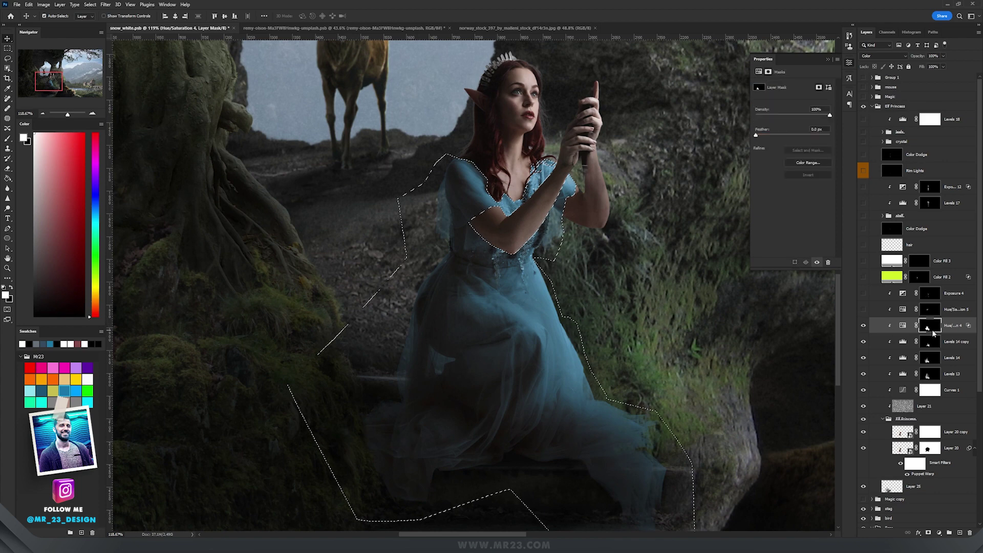
pyautogui.click(864, 294)
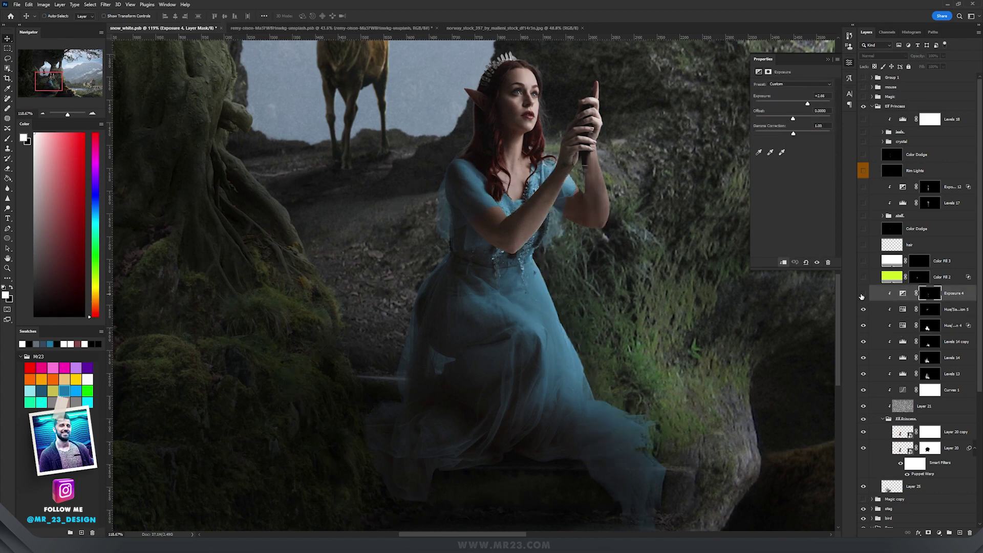
pyautogui.click(863, 293)
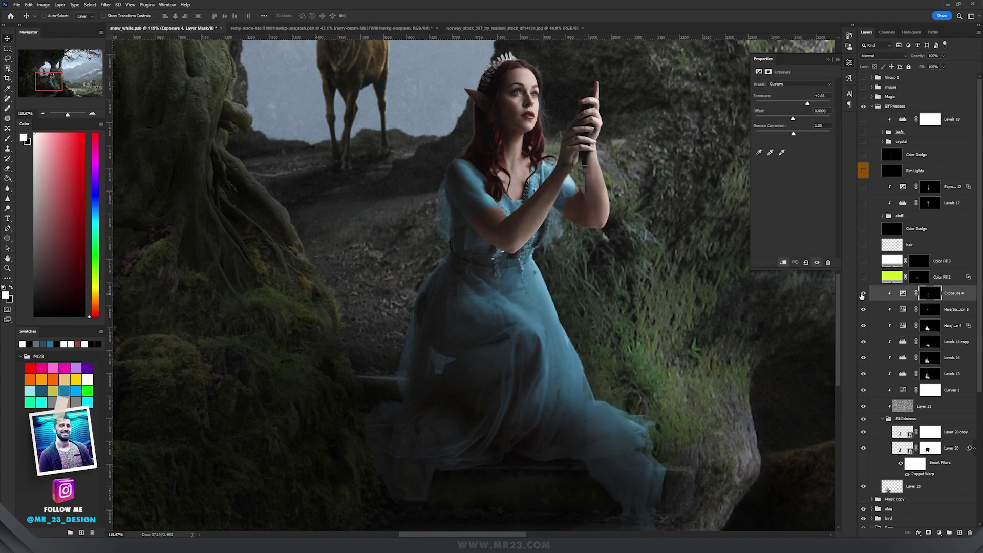
pyautogui.click(863, 294)
pyautogui.click(863, 294)
pyautogui.click(903, 293)
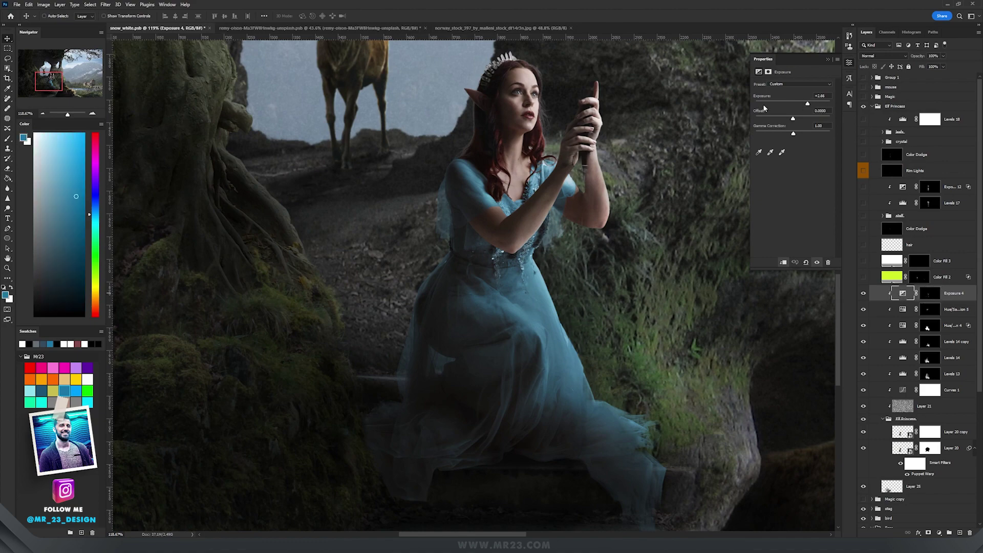
pyautogui.scroll(6, 573, 280)
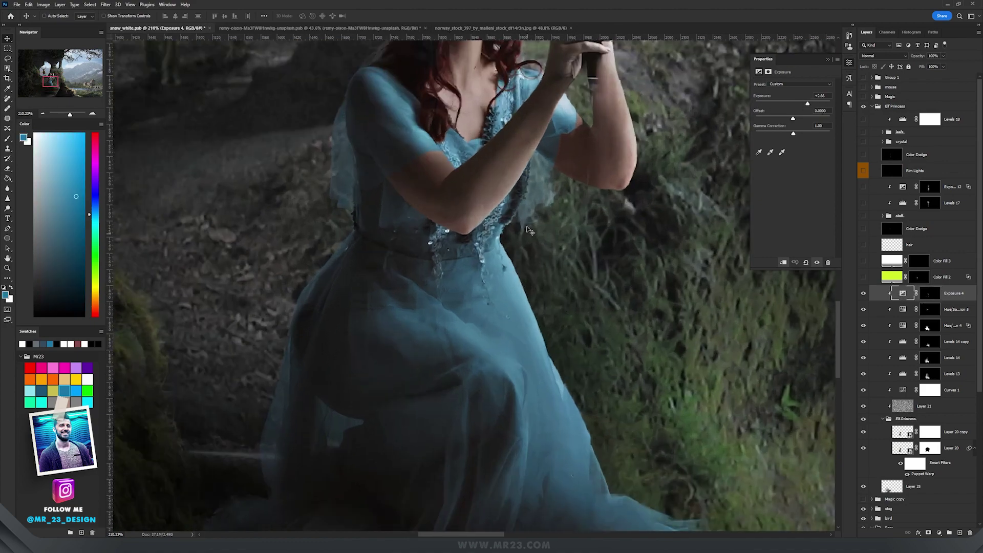
pyautogui.moveTo(608, 136); pyautogui.dragTo(582, 296)
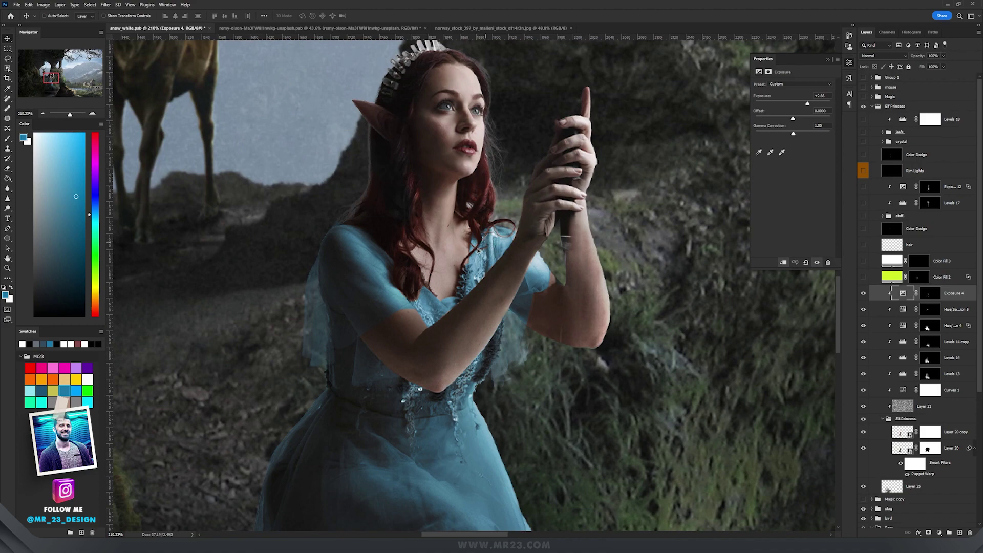
pyautogui.scroll(-2, 429, 265)
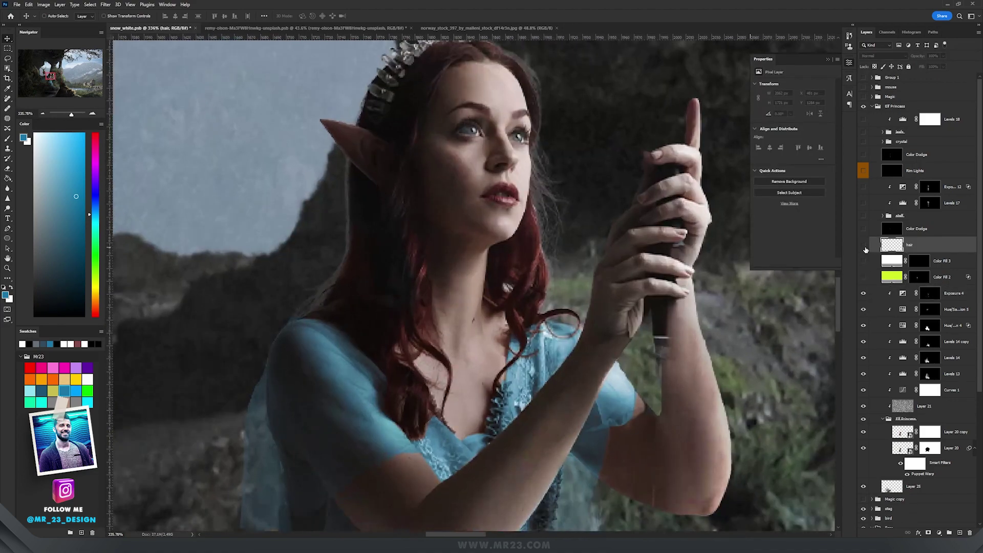
# Reveal the lighter hair strand layer around the princess's face and zoom out to the staff.
pyautogui.click(864, 245)
pyautogui.scroll(-5, 650, 225)
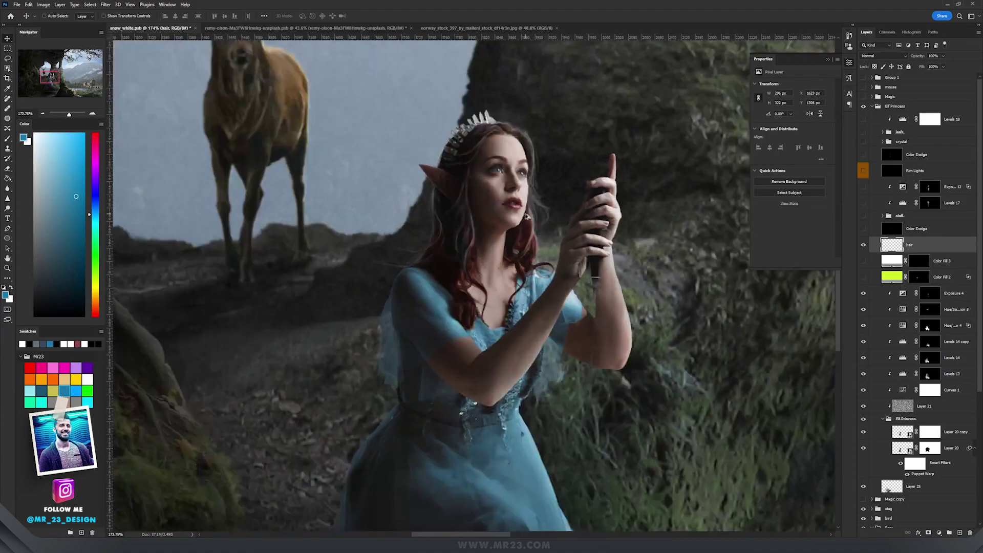
pyautogui.scroll(3, 562, 279)
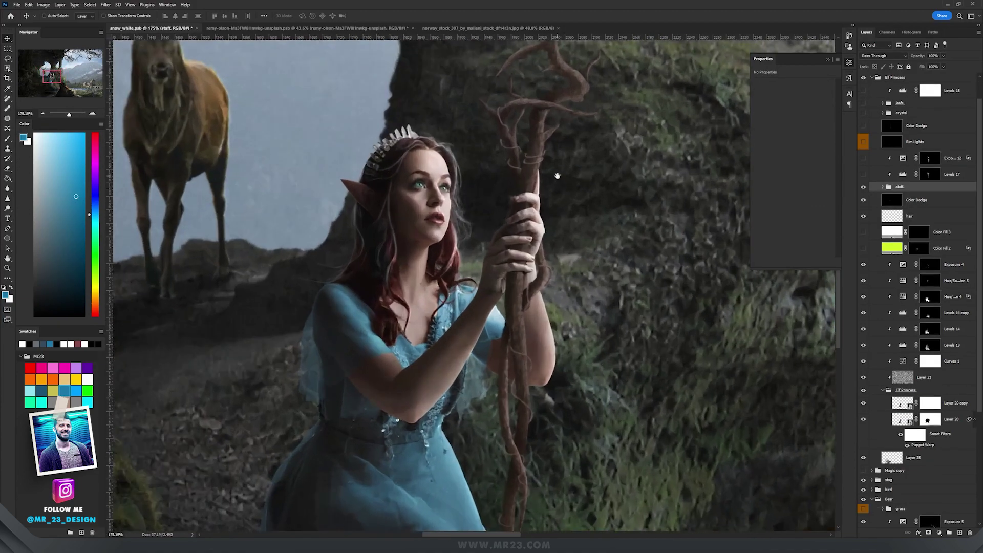
pyautogui.scroll(-4, 557, 175)
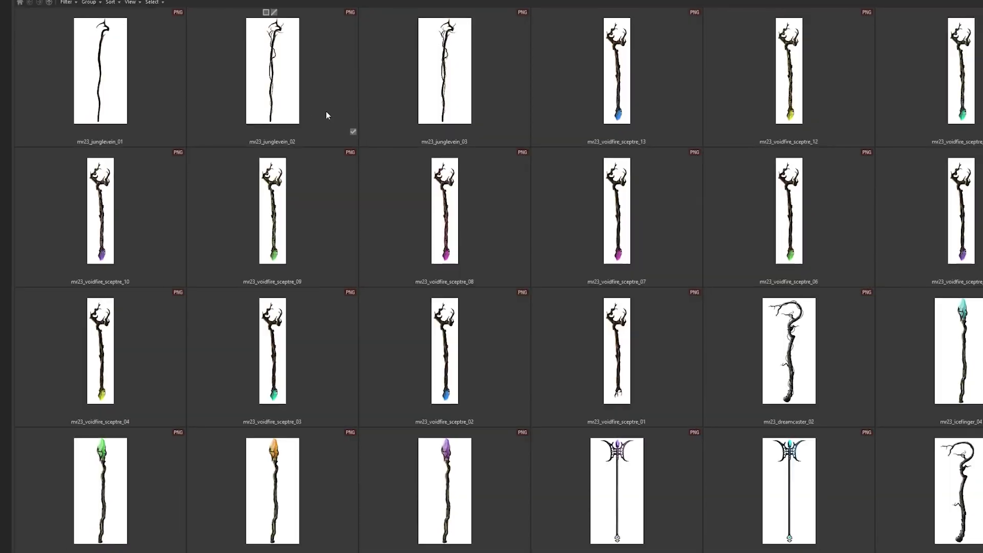
pyautogui.scroll(-5, 329, 114)
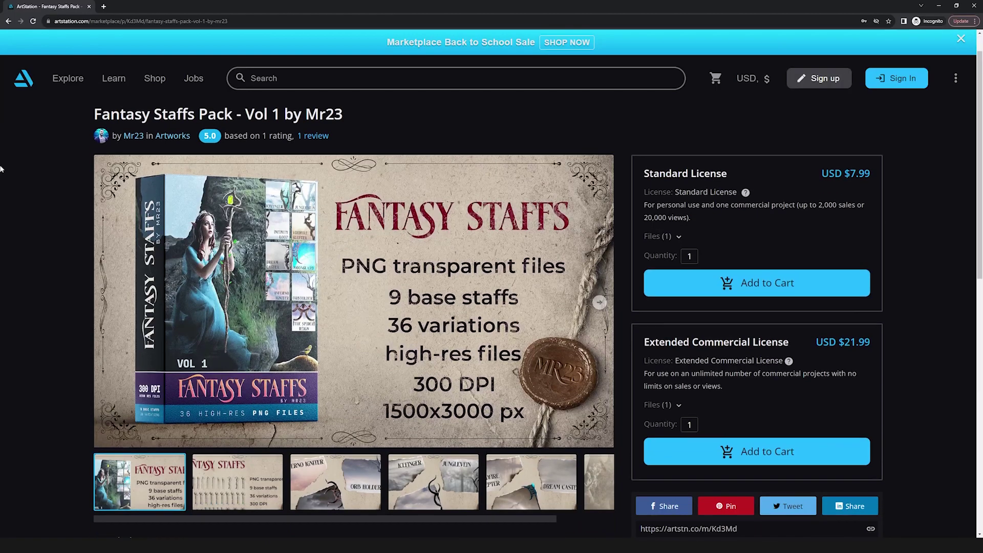
# Scroll through the Fantasy Staff Pack - Vol 1 Patreon page and back to the top.
pyautogui.scroll(-2, 1, 169)
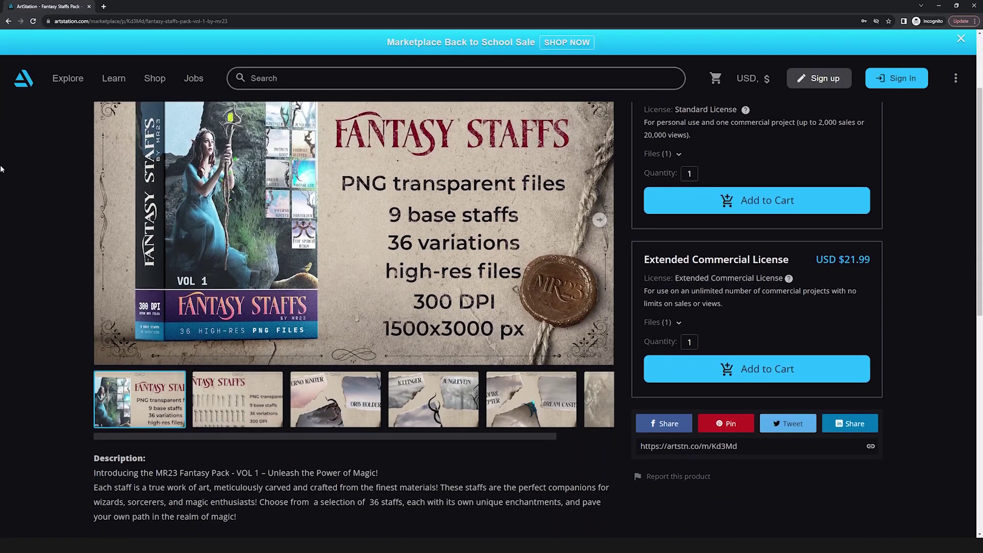
pyautogui.scroll(-10, 1, 169)
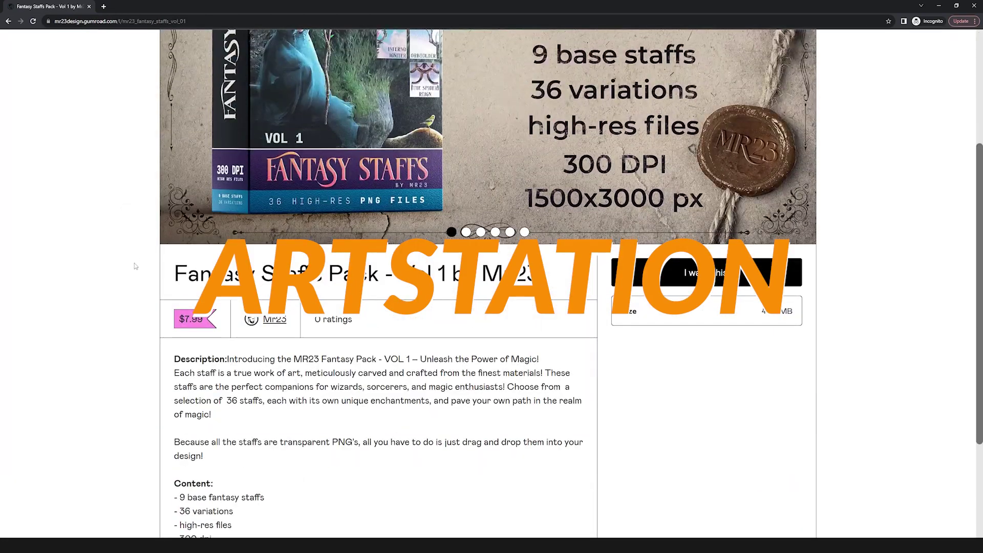
pyautogui.scroll(-3, 135, 267)
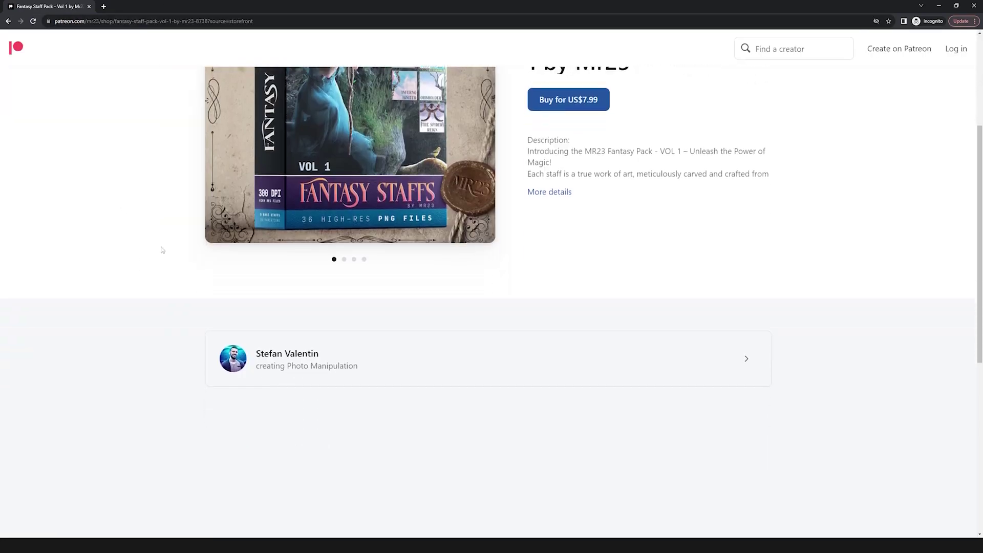
pyautogui.scroll(-4, 161, 250)
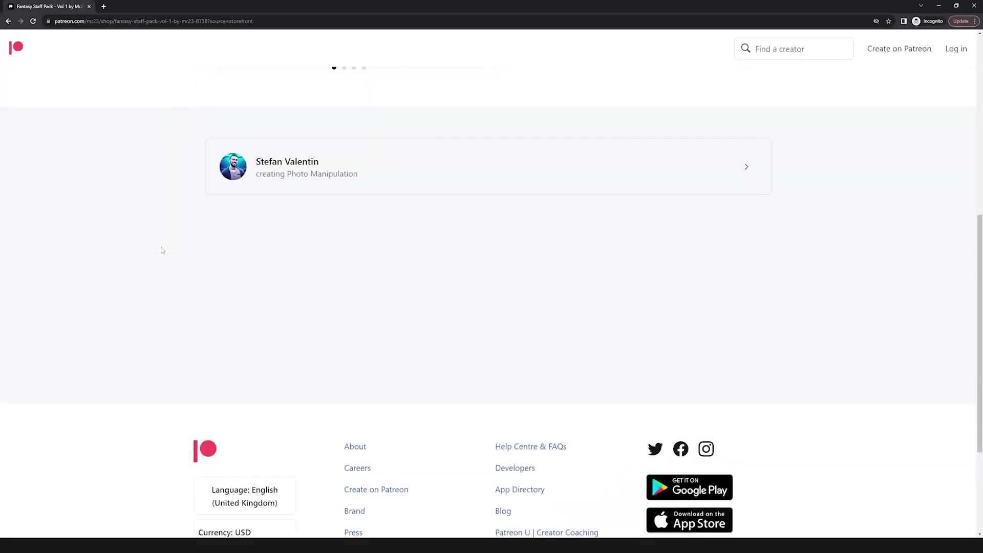
pyautogui.scroll(7, 161, 250)
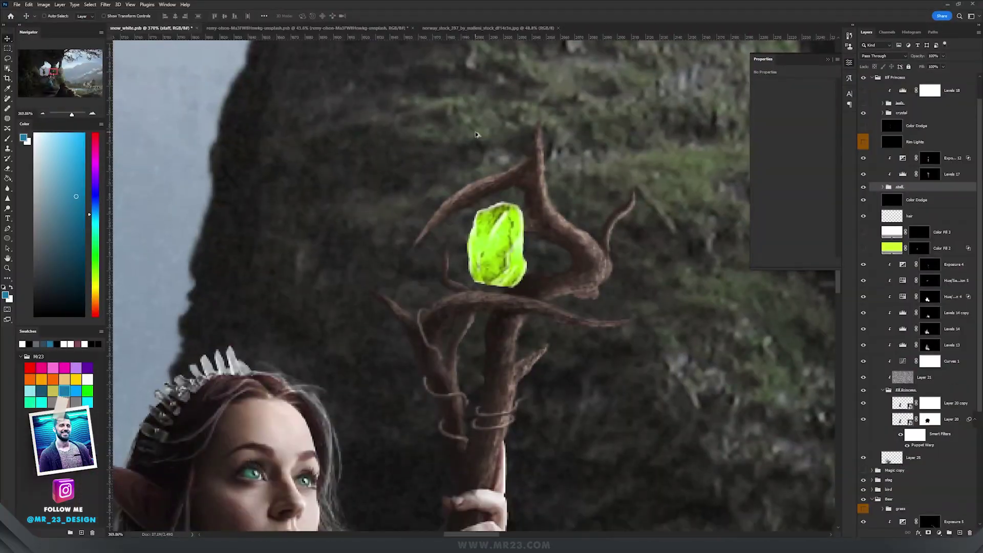
# Select Rim Lights and the crystal group, then show the leafs group on the staff.
pyautogui.scroll(1, 476, 135)
pyautogui.click(938, 144)
pyautogui.click(921, 113)
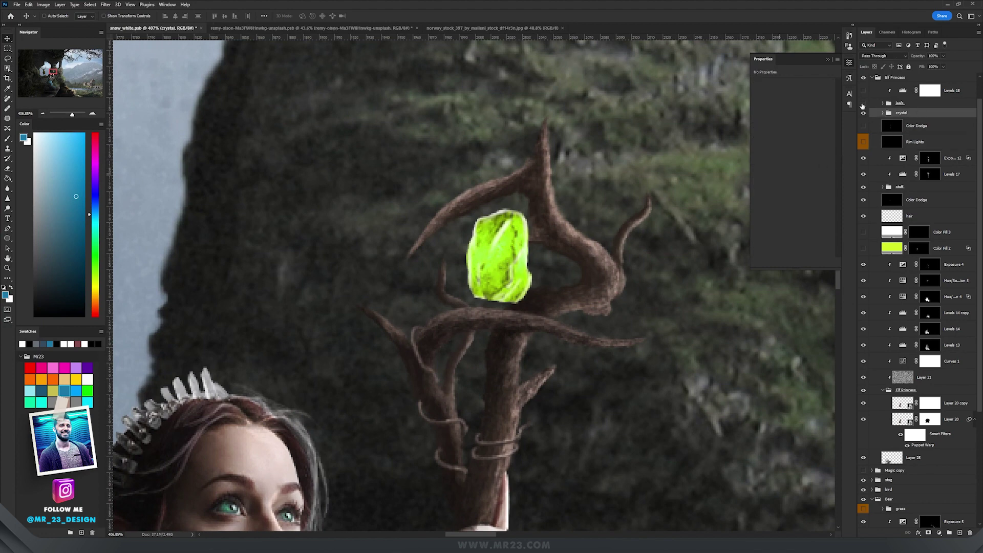
pyautogui.click(864, 103)
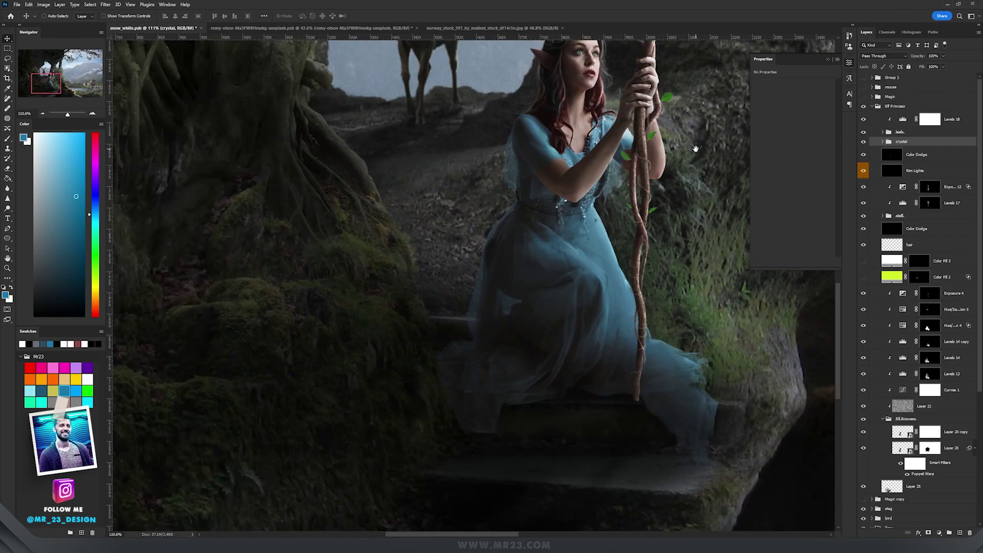
# Select the mouse group and make the white mouse visible on the stone step.
pyautogui.moveTo(697, 147); pyautogui.dragTo(714, 132)
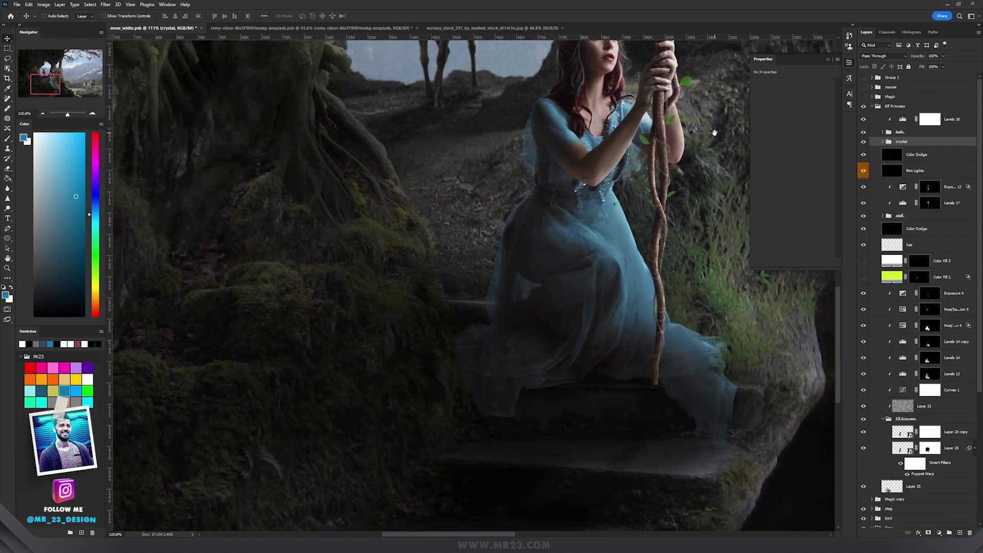
pyautogui.click(869, 87)
pyautogui.click(864, 87)
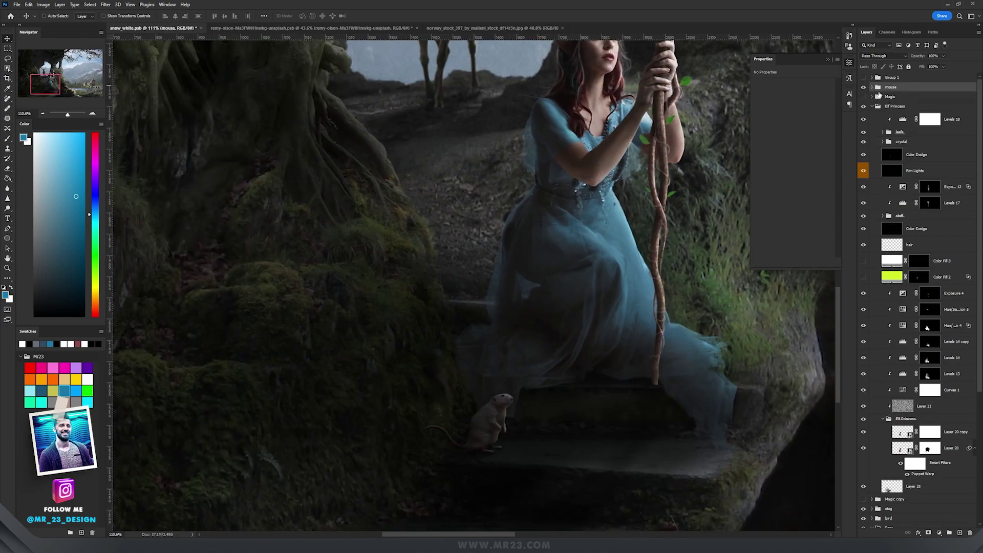
pyautogui.scroll(-2, 461, 397)
pyautogui.scroll(3, 461, 397)
pyautogui.scroll(3, 462, 399)
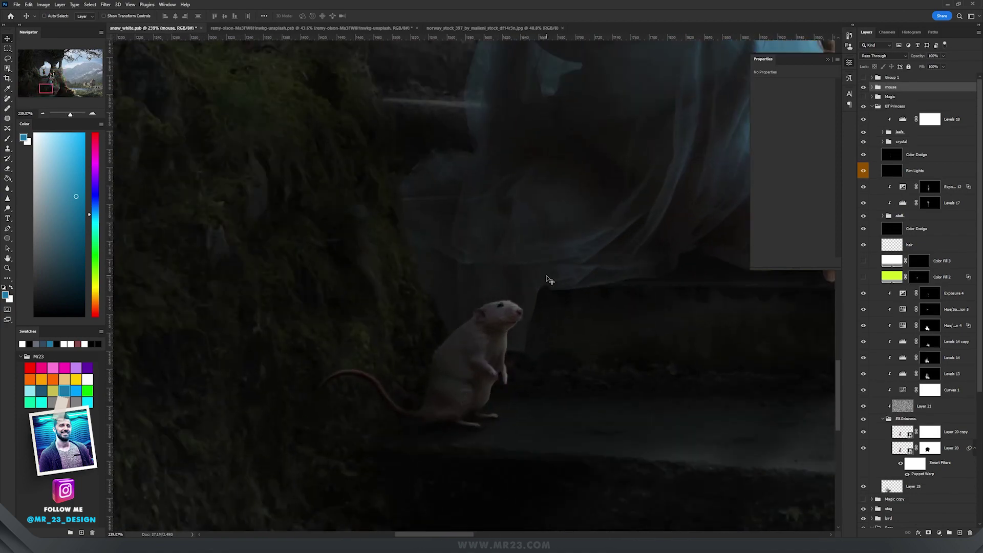
pyautogui.scroll(-6, 547, 279)
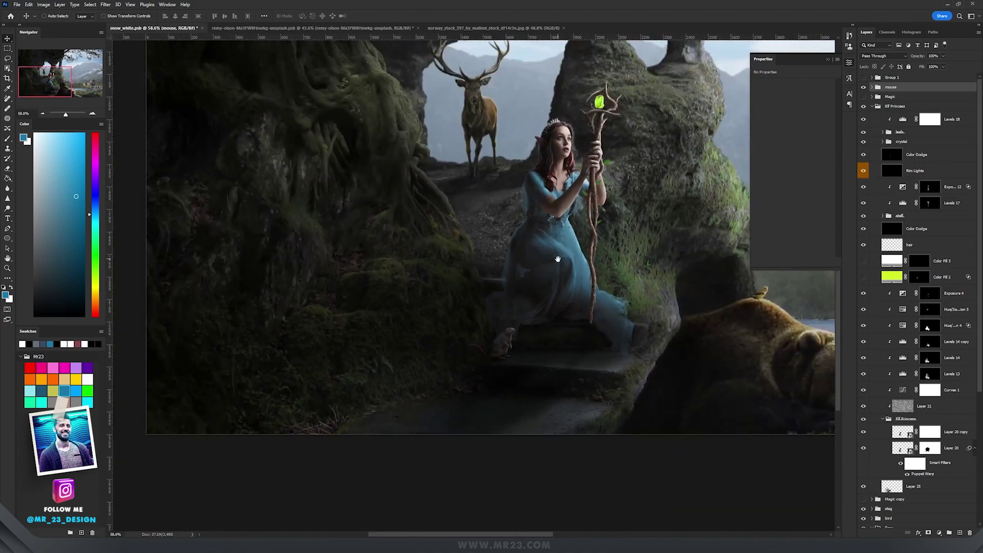
# Make the Magic copy group visible and frame the glowing green rune circle on the staff.
pyautogui.scroll(4, 558, 259)
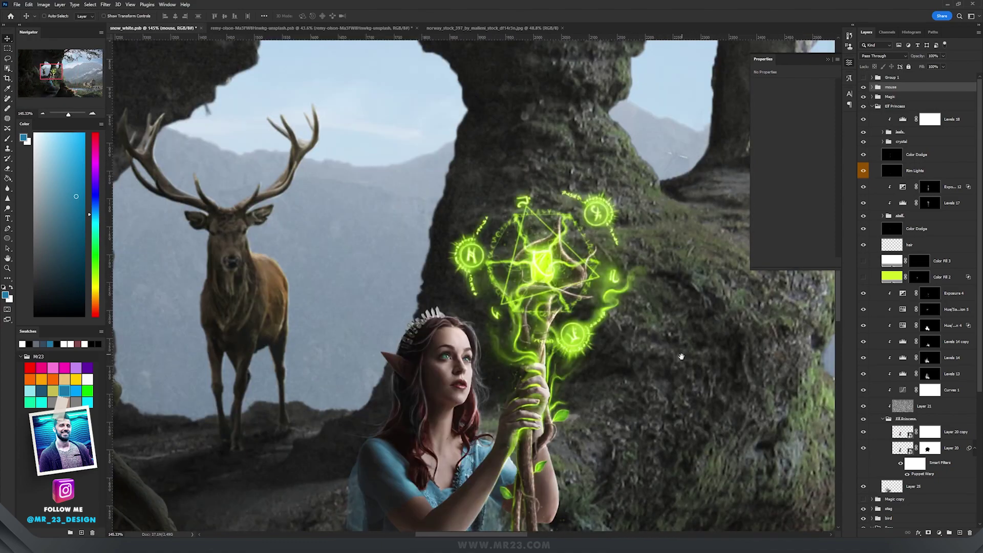
pyautogui.moveTo(681, 357); pyautogui.dragTo(651, 237)
pyautogui.scroll(2, 494, 315)
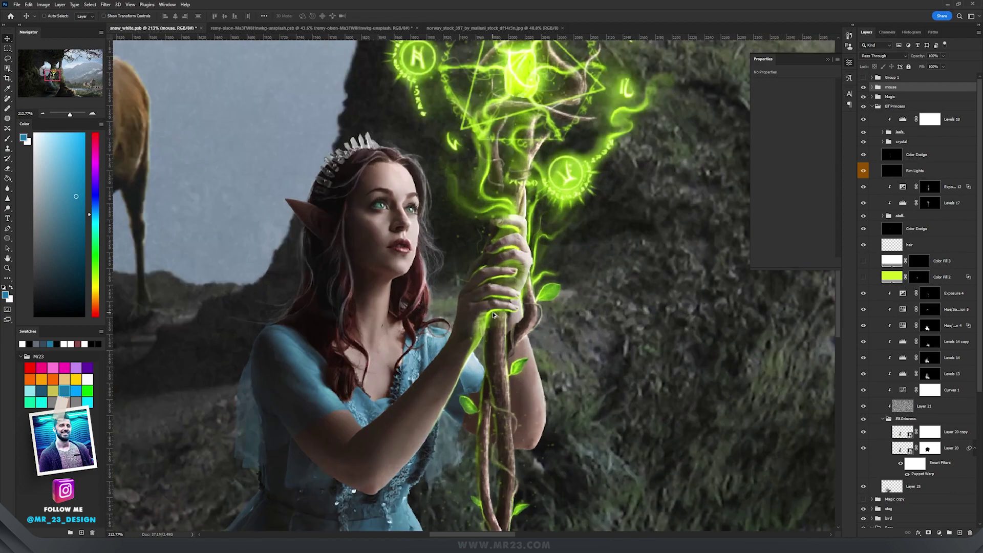
pyautogui.click(863, 498)
pyautogui.scroll(-3, 574, 256)
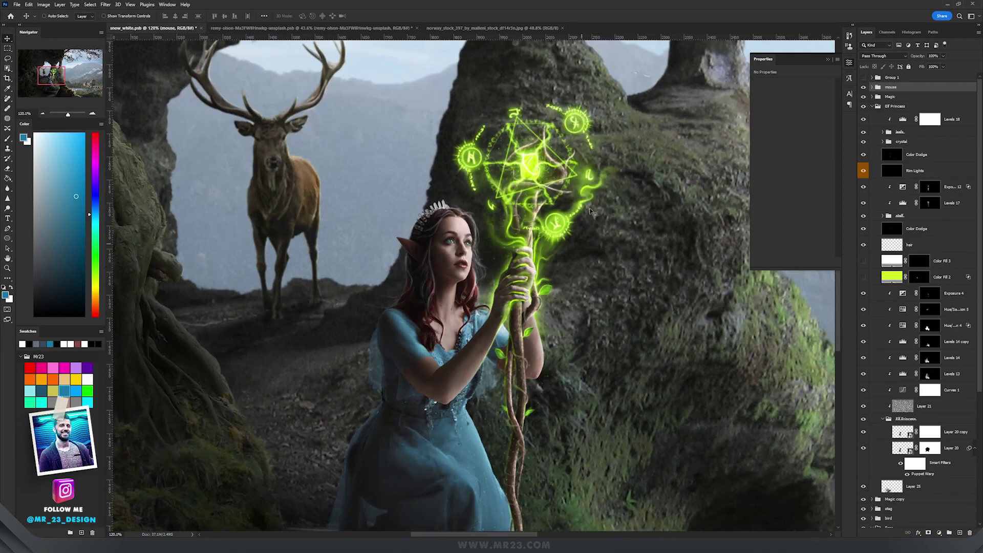
pyautogui.moveTo(598, 173); pyautogui.dragTo(591, 193)
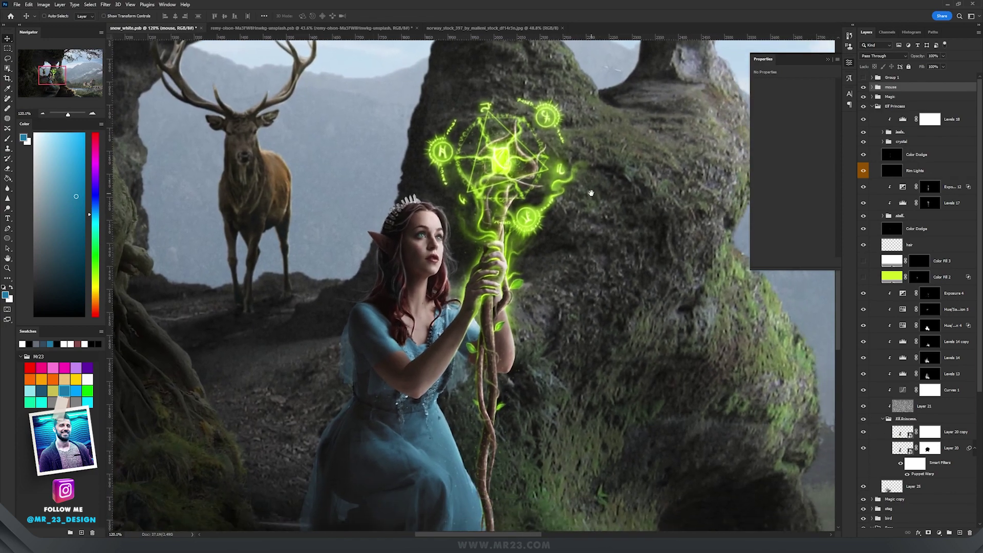
pyautogui.scroll(-1, 593, 196)
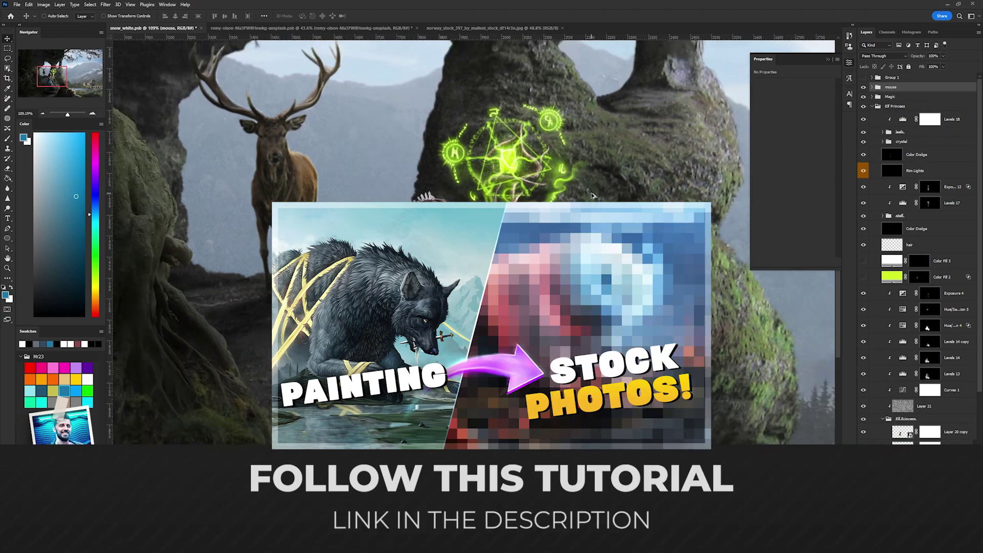
pyautogui.moveTo(594, 155); pyautogui.dragTo(592, 199)
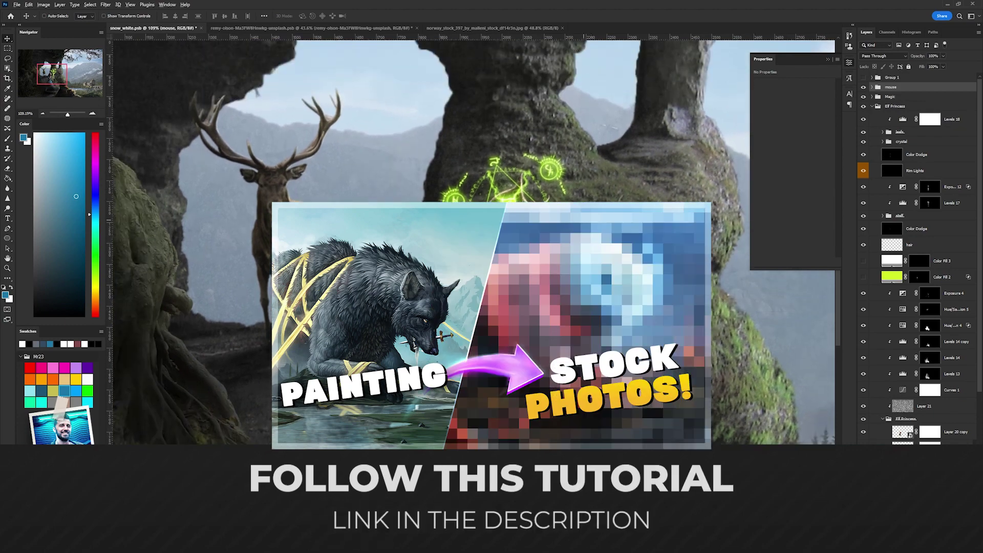
pyautogui.scroll(3, 589, 215)
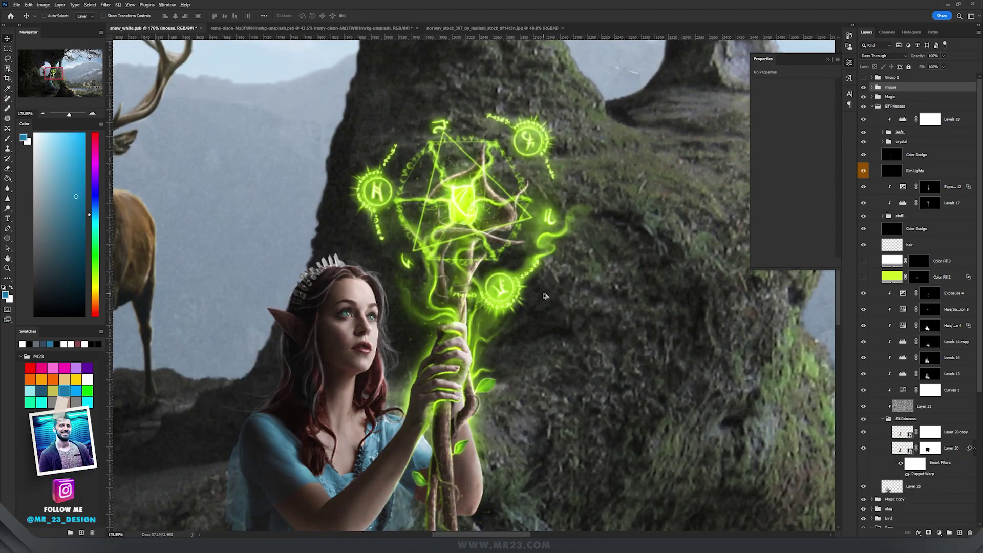